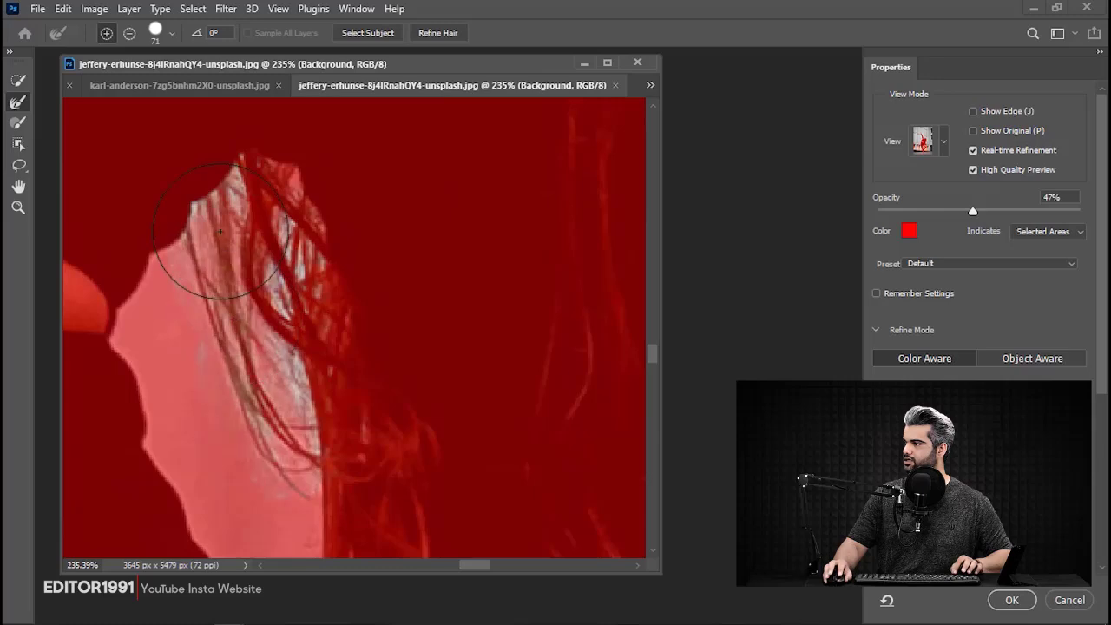
Refine the hair strands in the gap between the torso and the lowered arm with the Refine Edge Brush at sizes 37 and 45.
{"action": "right_click", "coordinate": [250, 269], "text": "alt"}
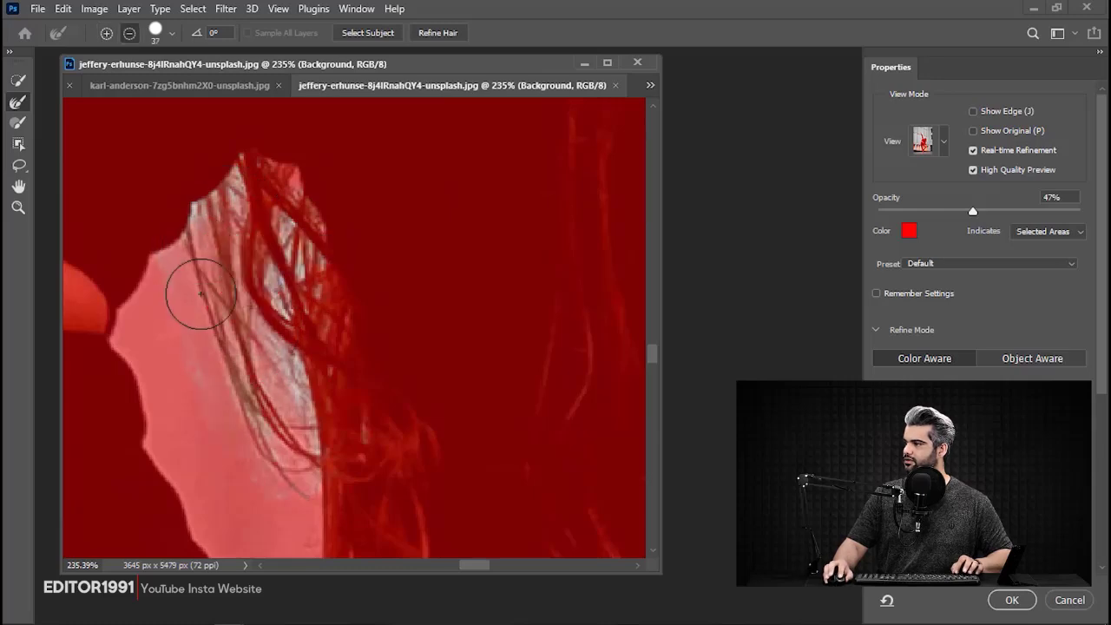
{"action": "mouse_move", "coordinate": [231, 452]}
{"action": "left_mouse_down"}
{"action": "mouse_move", "coordinate": [345, 473]}
{"action": "mouse_move", "coordinate": [254, 228]}
{"action": "left_mouse_up"}
{"action": "left_click_drag", "start_coordinate": [231, 328], "coordinate": [275, 496]}
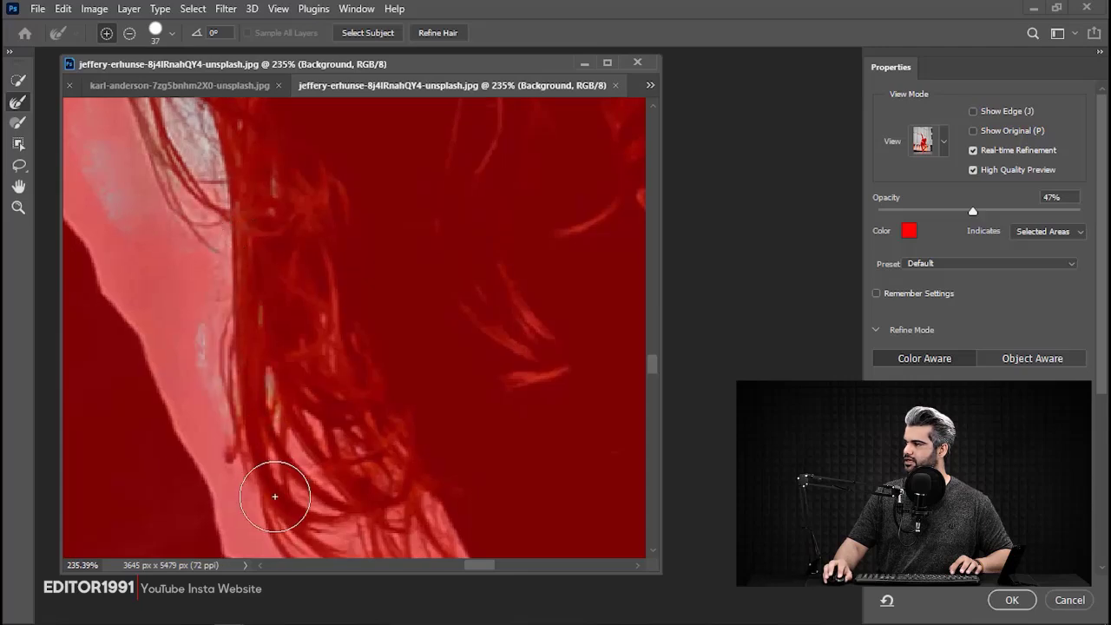
{"action": "left_click_drag", "start_coordinate": [208, 258], "coordinate": [211, 242]}
{"action": "left_click_drag", "start_coordinate": [276, 260], "coordinate": [204, 260]}
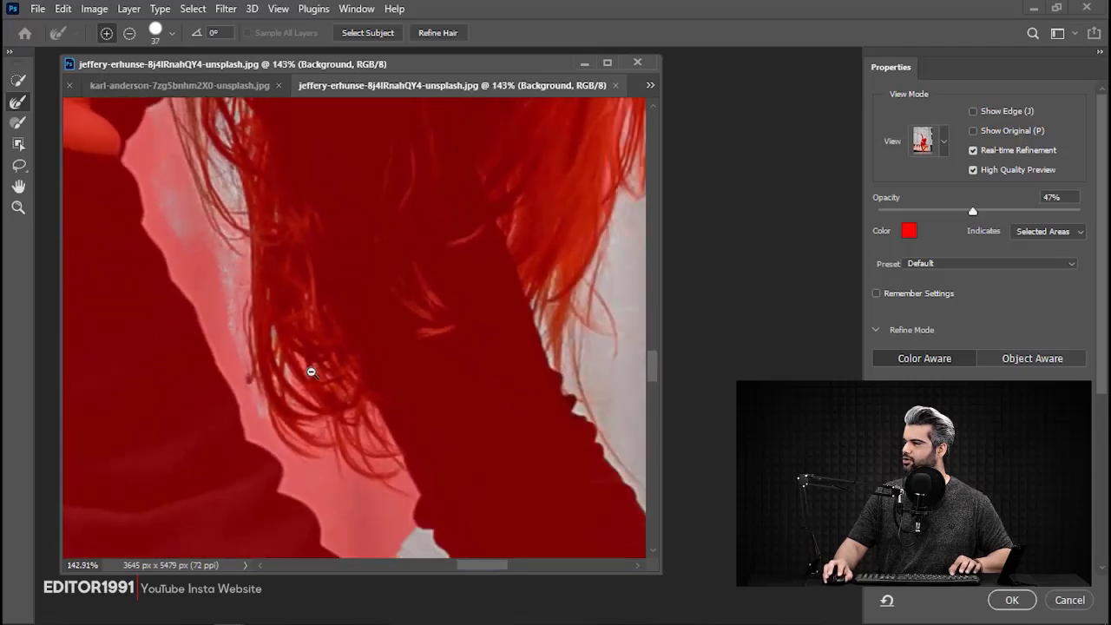
{"action": "mouse_move", "coordinate": [311, 372]}
{"action": "left_mouse_down"}
{"action": "mouse_move", "coordinate": [246, 262]}
{"action": "mouse_move", "coordinate": [257, 304]}
{"action": "left_mouse_up"}
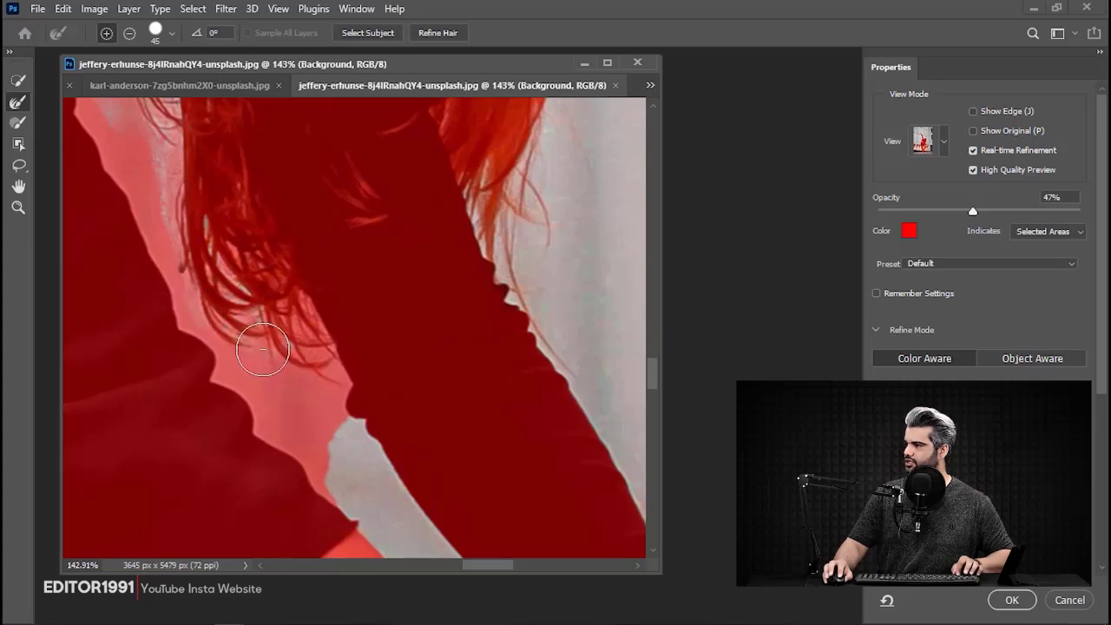
{"action": "left_click_drag", "start_coordinate": [268, 354], "coordinate": [263, 488]}
{"action": "left_click_drag", "start_coordinate": [253, 391], "coordinate": [422, 547]}
Refine the curls under the chin at brush size 45 and clear the background from the gap beside the torso.
{"action": "left_click_drag", "start_coordinate": [199, 174], "coordinate": [348, 486]}
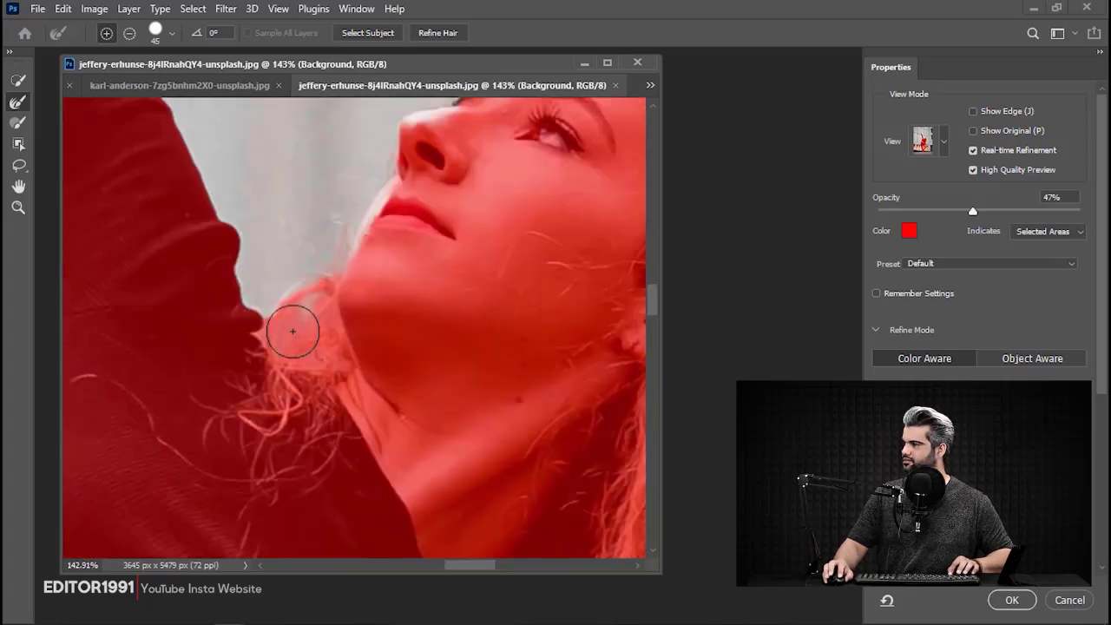
{"action": "left_click_drag", "start_coordinate": [292, 330], "coordinate": [315, 288]}
{"action": "left_click_drag", "start_coordinate": [330, 486], "coordinate": [270, 191]}
{"action": "left_click_drag", "start_coordinate": [296, 486], "coordinate": [224, 227]}
{"action": "mouse_move", "coordinate": [174, 277]}
{"action": "left_mouse_down"}
{"action": "mouse_move", "coordinate": [236, 441]}
{"action": "mouse_move", "coordinate": [291, 537]}
{"action": "left_mouse_up"}
{"action": "left_click_drag", "start_coordinate": [179, 255], "coordinate": [189, 233]}
{"action": "left_click_drag", "start_coordinate": [235, 441], "coordinate": [191, 281]}
{"action": "mouse_move", "coordinate": [240, 391]}
{"action": "left_mouse_down"}
{"action": "mouse_move", "coordinate": [300, 515]}
{"action": "mouse_move", "coordinate": [366, 432]}
{"action": "left_mouse_up"}
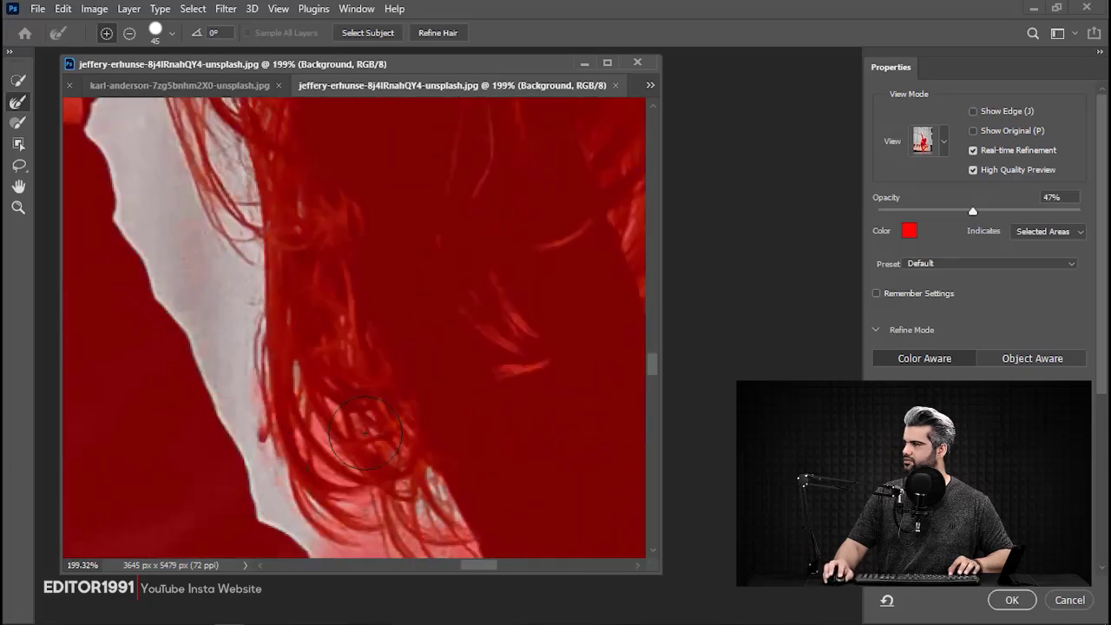
Brush over the hanging hair tips beside the lowered arm to remove the background between the strands.
{"action": "left_click_drag", "start_coordinate": [340, 478], "coordinate": [348, 450]}
{"action": "left_click_drag", "start_coordinate": [417, 504], "coordinate": [357, 352]}
{"action": "mouse_move", "coordinate": [360, 453]}
{"action": "left_mouse_down"}
{"action": "mouse_move", "coordinate": [398, 430]}
{"action": "mouse_move", "coordinate": [328, 394]}
{"action": "mouse_move", "coordinate": [341, 457]}
{"action": "mouse_move", "coordinate": [311, 492]}
{"action": "mouse_move", "coordinate": [257, 406]}
{"action": "left_mouse_up"}
{"action": "left_click_drag", "start_coordinate": [353, 209], "coordinate": [255, 412]}
{"action": "left_click_drag", "start_coordinate": [420, 257], "coordinate": [226, 251]}
{"action": "left_click_drag", "start_coordinate": [453, 290], "coordinate": [328, 359], "text": "ctrl"}
Refine the loose strands along the outer edge of the long hair, working up toward the head and back to the chin.
{"action": "left_click_drag", "start_coordinate": [385, 298], "coordinate": [436, 347], "text": "ctrl"}
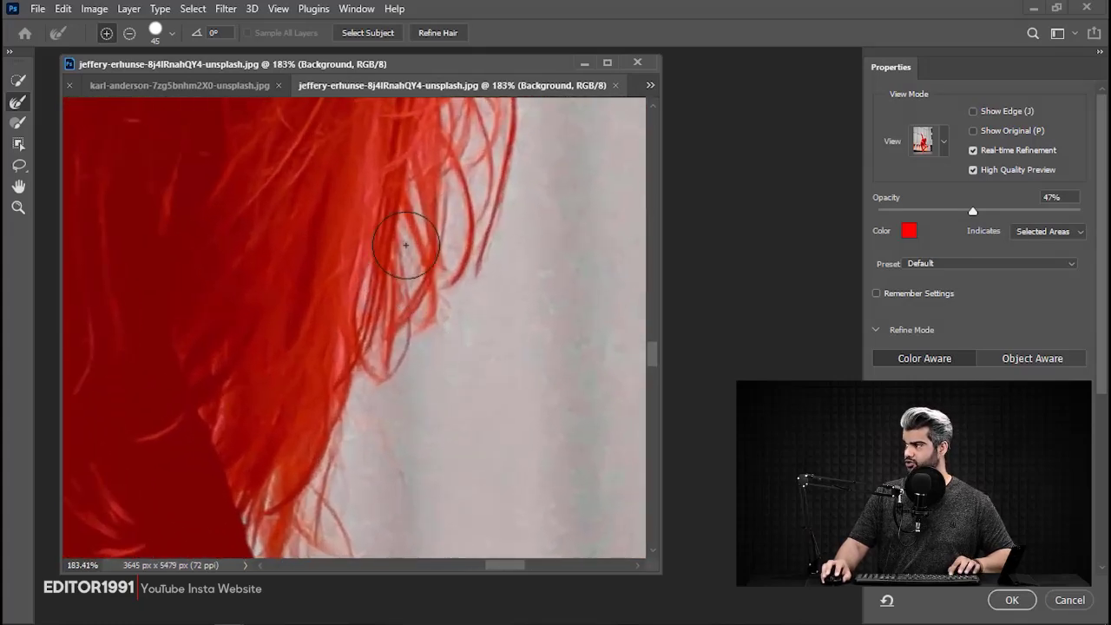
{"action": "left_click_drag", "start_coordinate": [432, 163], "coordinate": [355, 367]}
{"action": "left_click_drag", "start_coordinate": [347, 148], "coordinate": [325, 396]}
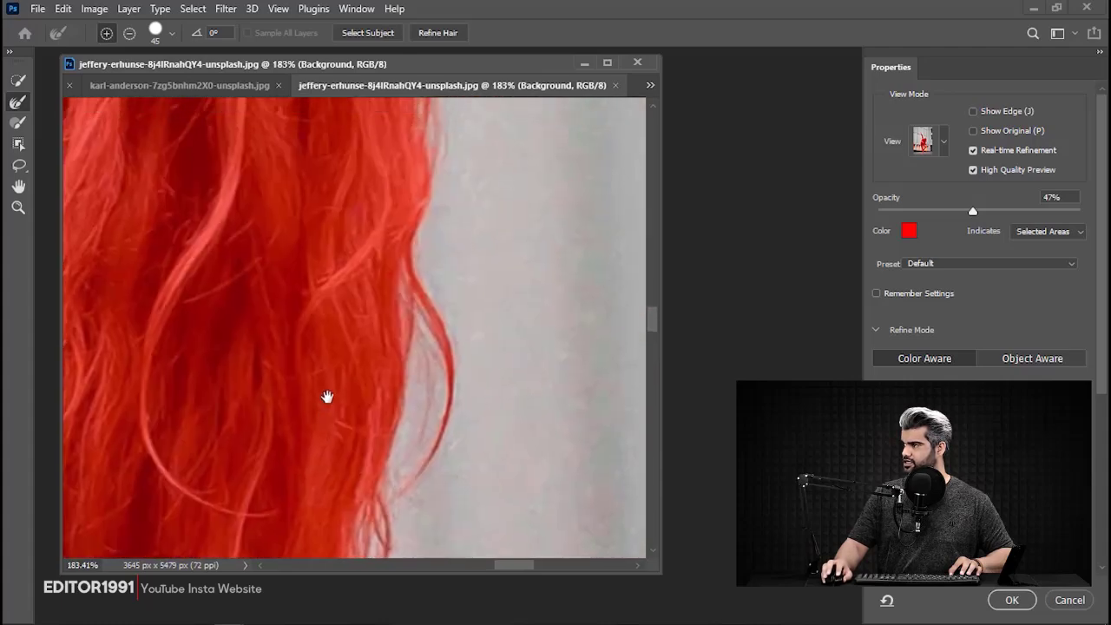
{"action": "left_click_drag", "start_coordinate": [308, 152], "coordinate": [330, 397]}
{"action": "left_click_drag", "start_coordinate": [217, 134], "coordinate": [266, 369]}
{"action": "left_click_drag", "start_coordinate": [159, 320], "coordinate": [457, 263]}
{"action": "left_click_drag", "start_coordinate": [271, 358], "coordinate": [373, 203]}
{"action": "left_click_drag", "start_coordinate": [221, 387], "coordinate": [222, 351]}
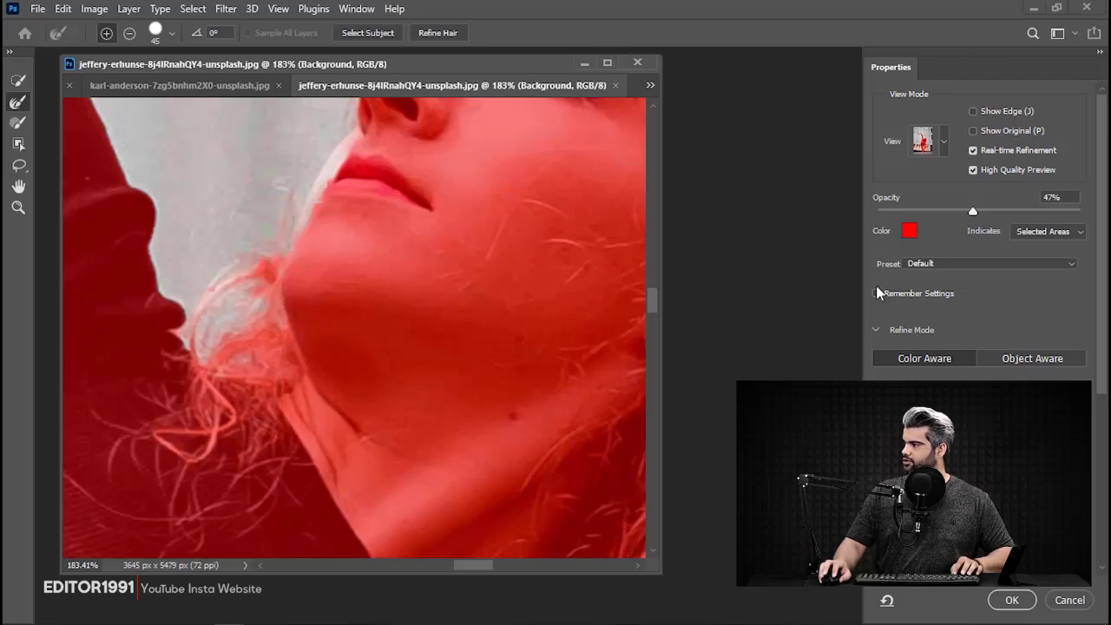
Apply the refined selection and turn it into a layer mask on the photo layer.
{"action": "left_click", "coordinate": [1011, 600]}
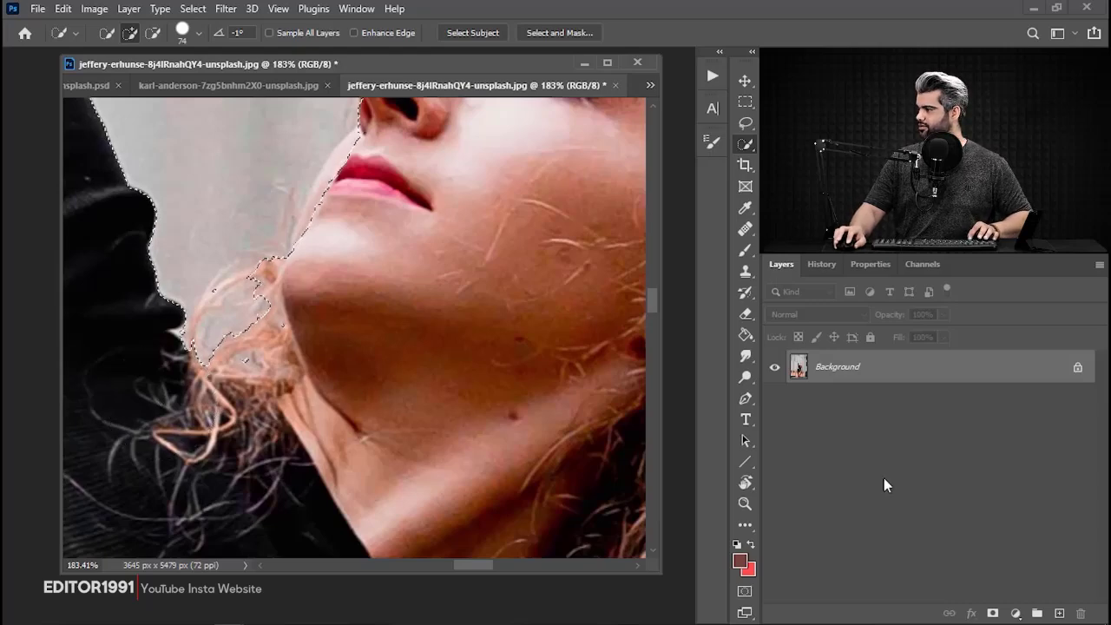
{"action": "left_click", "coordinate": [993, 614]}
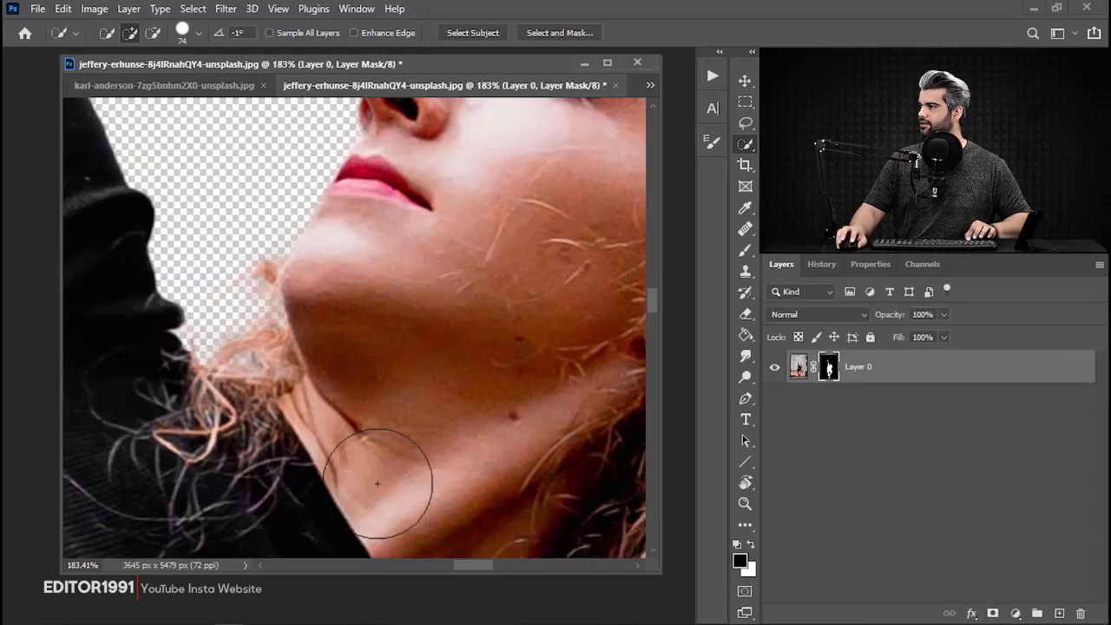
{"action": "left_click_drag", "start_coordinate": [511, 231], "coordinate": [428, 260]}
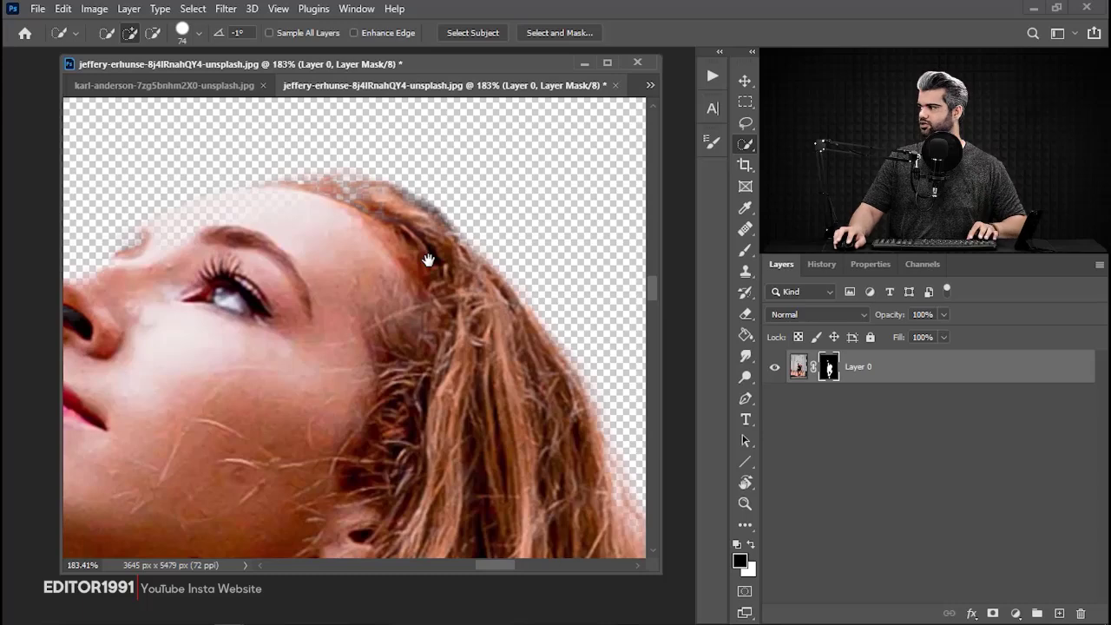
Add a Solid Color fill layer in blue 0006ff and place it beneath Layer 0.
{"action": "left_click", "coordinate": [1013, 613]}
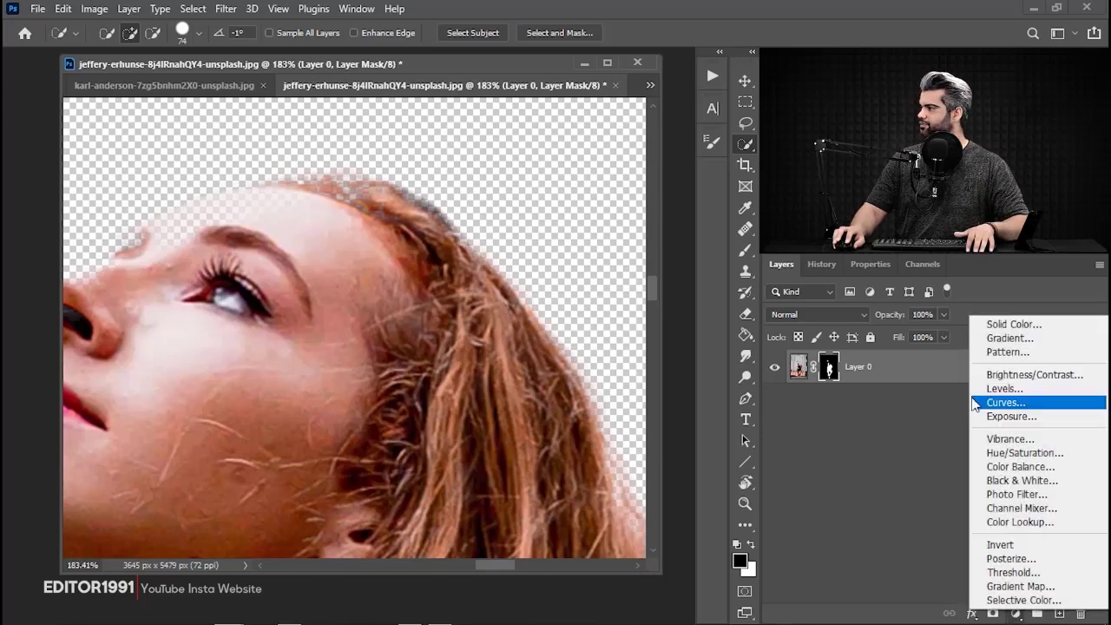
{"action": "left_click", "coordinate": [998, 323]}
{"action": "left_click_drag", "start_coordinate": [745, 356], "coordinate": [883, 343]}
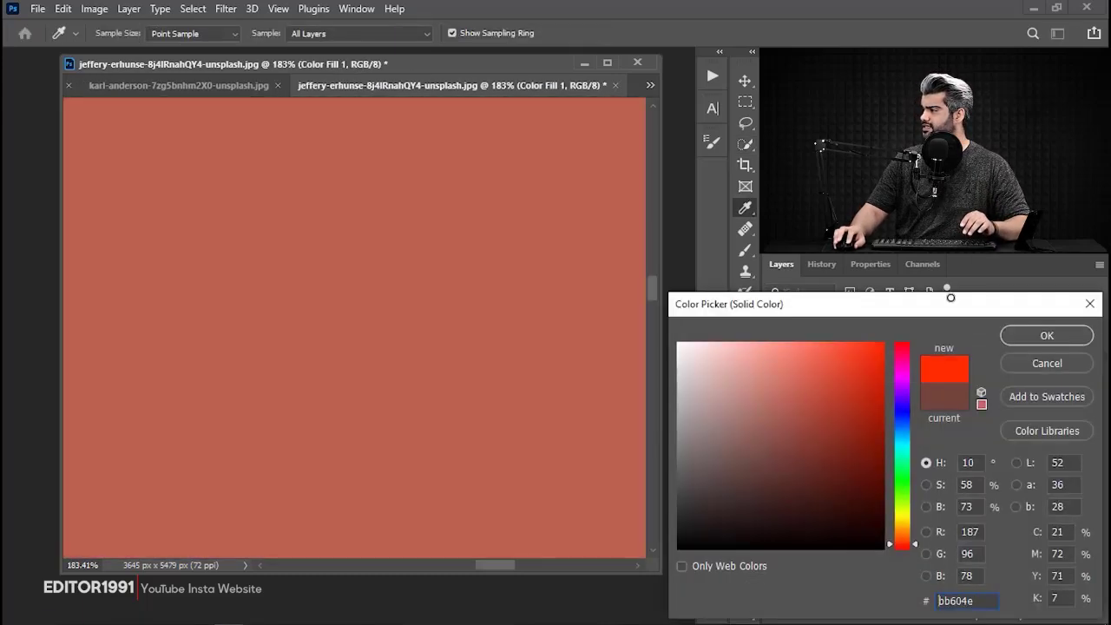
{"action": "left_click_drag", "start_coordinate": [901, 419], "coordinate": [901, 412]}
{"action": "key", "text": "Return"}
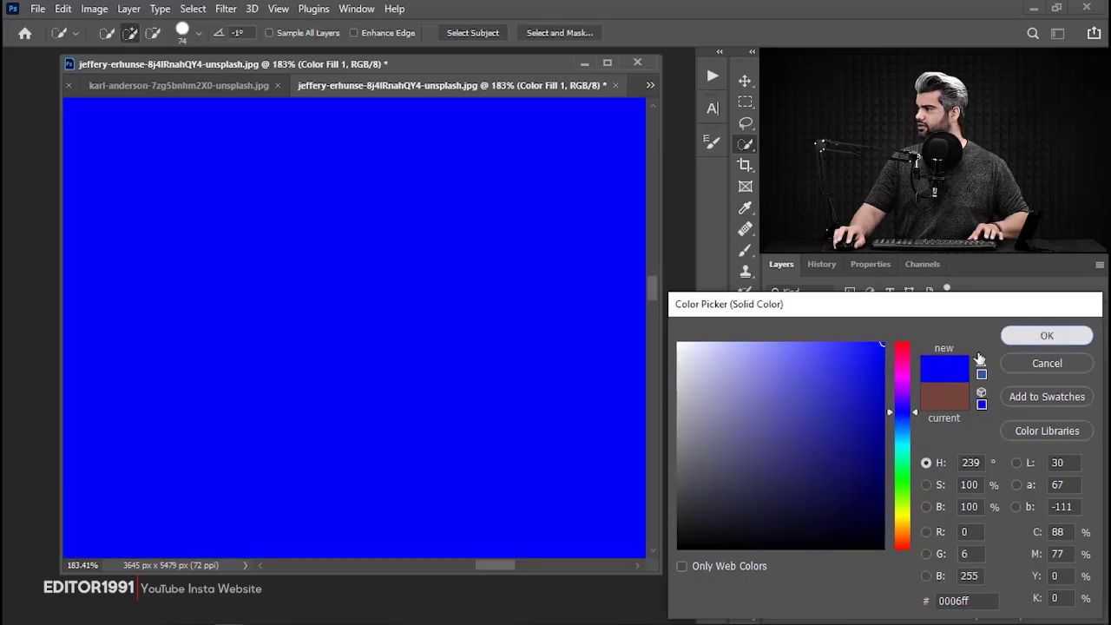
{"action": "left_click_drag", "start_coordinate": [900, 373], "coordinate": [889, 423]}
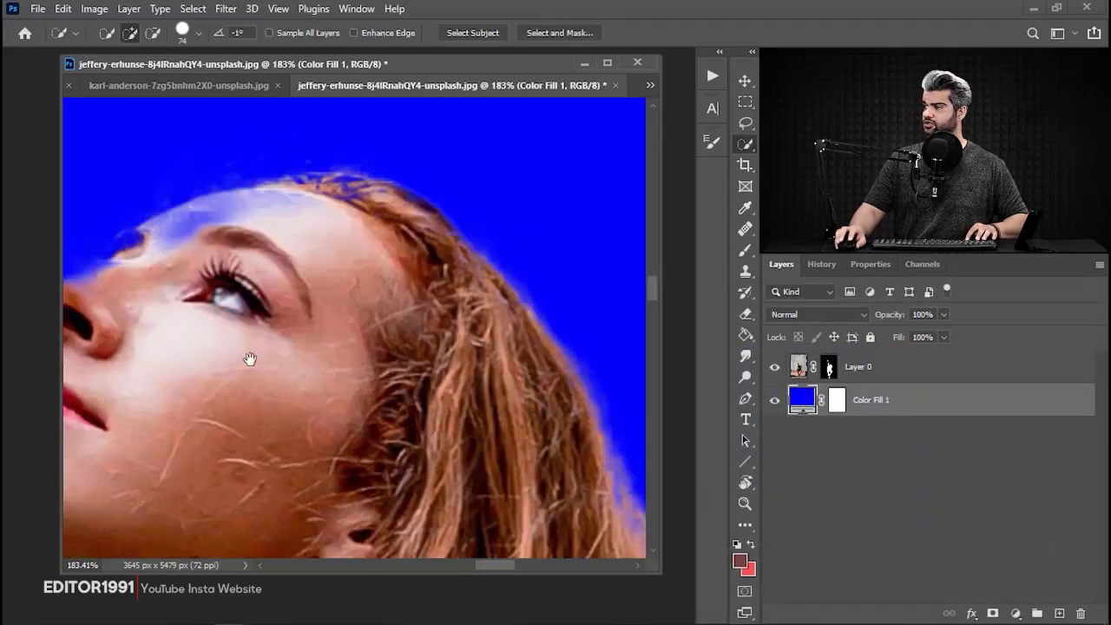
Set up a harder size 22 Brush on Layer 0's mask and undo the trial strokes over the forehead.
{"action": "left_click_drag", "start_coordinate": [249, 359], "coordinate": [452, 353]}
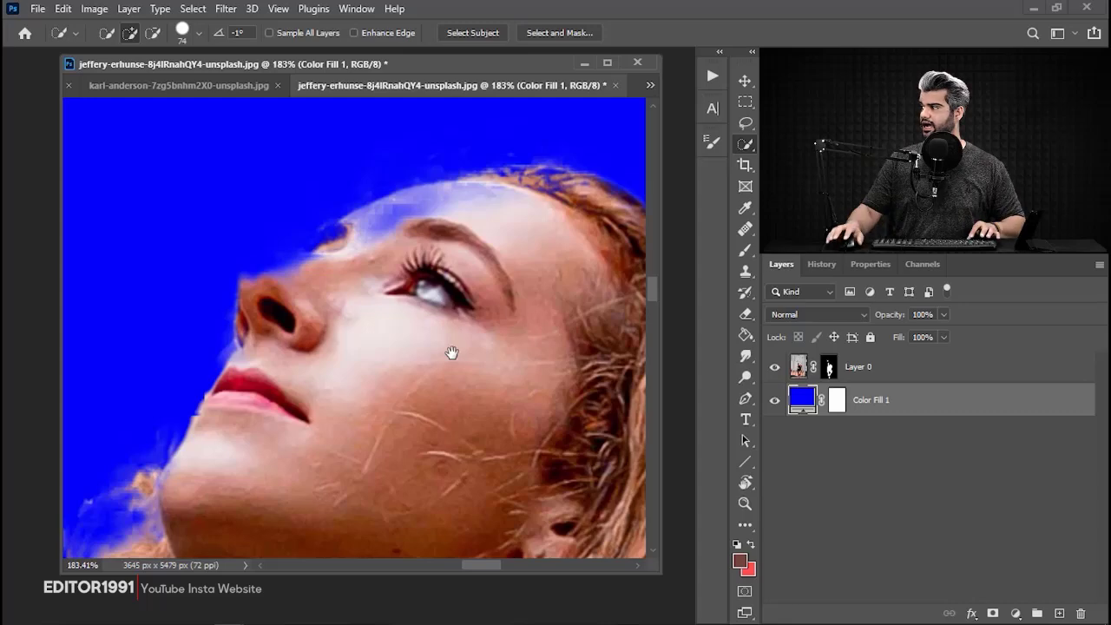
{"action": "left_click", "coordinate": [745, 251]}
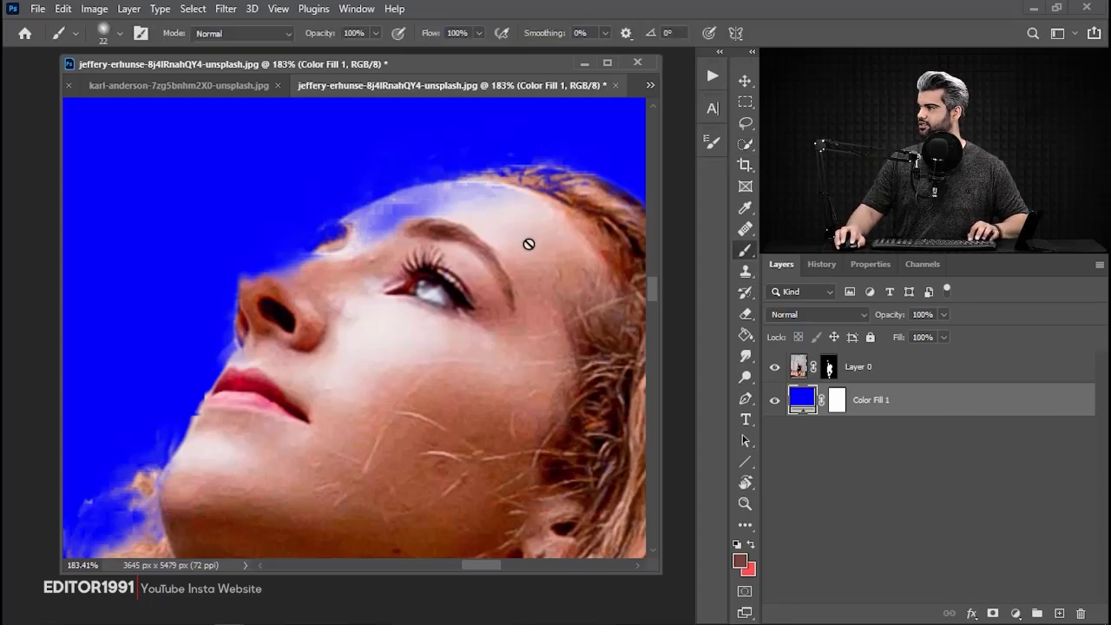
{"action": "scroll", "coordinate": [355, 223], "scroll_direction": "up", "scroll_amount": 4}
{"action": "left_click_drag", "start_coordinate": [426, 238], "coordinate": [261, 264]}
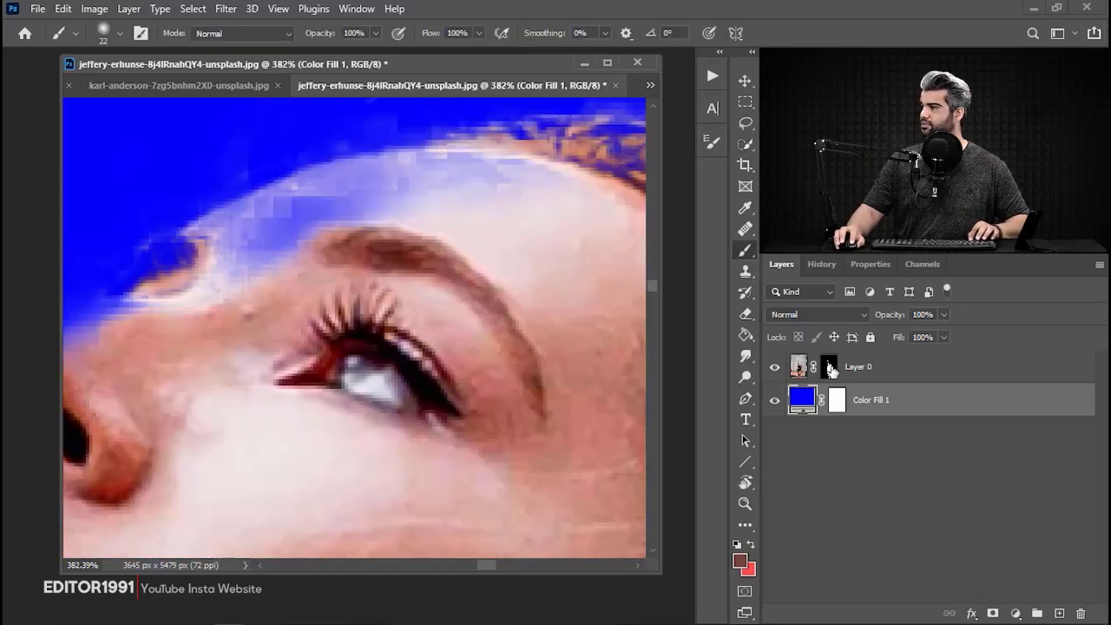
{"action": "left_click", "coordinate": [831, 370]}
{"action": "left_click_drag", "start_coordinate": [388, 276], "coordinate": [410, 274]}
{"action": "mouse_move", "coordinate": [549, 187]}
{"action": "left_mouse_down"}
{"action": "mouse_move", "coordinate": [405, 222]}
{"action": "mouse_move", "coordinate": [303, 282]}
{"action": "mouse_move", "coordinate": [350, 263]}
{"action": "left_mouse_up"}
{"action": "key", "text": "ctrl+z"}
{"action": "right_click", "coordinate": [471, 218]}
{"action": "key", "text": "ctrl+z"}
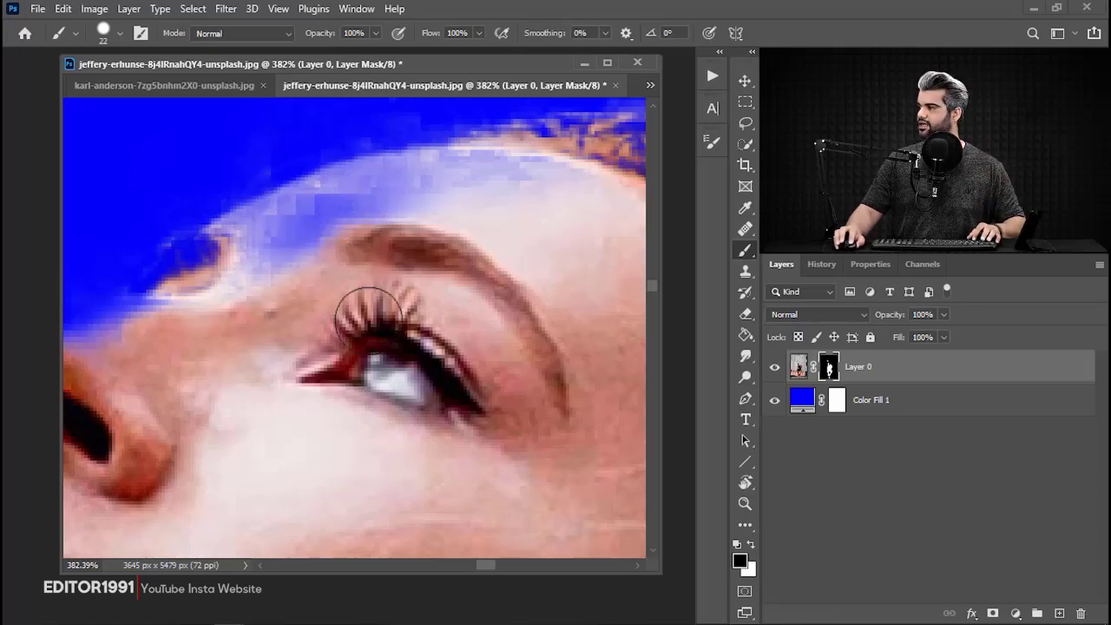
Paint white on Layer 0's mask to restore the forehead, eyebrows and front hairline.
{"action": "mouse_move", "coordinate": [292, 407]}
{"action": "left_mouse_down"}
{"action": "mouse_move", "coordinate": [447, 330]}
{"action": "mouse_move", "coordinate": [350, 385]}
{"action": "left_mouse_up"}
{"action": "key", "text": "x"}
{"action": "mouse_move", "coordinate": [290, 449]}
{"action": "left_mouse_down"}
{"action": "mouse_move", "coordinate": [374, 406]}
{"action": "mouse_move", "coordinate": [447, 301]}
{"action": "mouse_move", "coordinate": [457, 359]}
{"action": "left_mouse_up"}
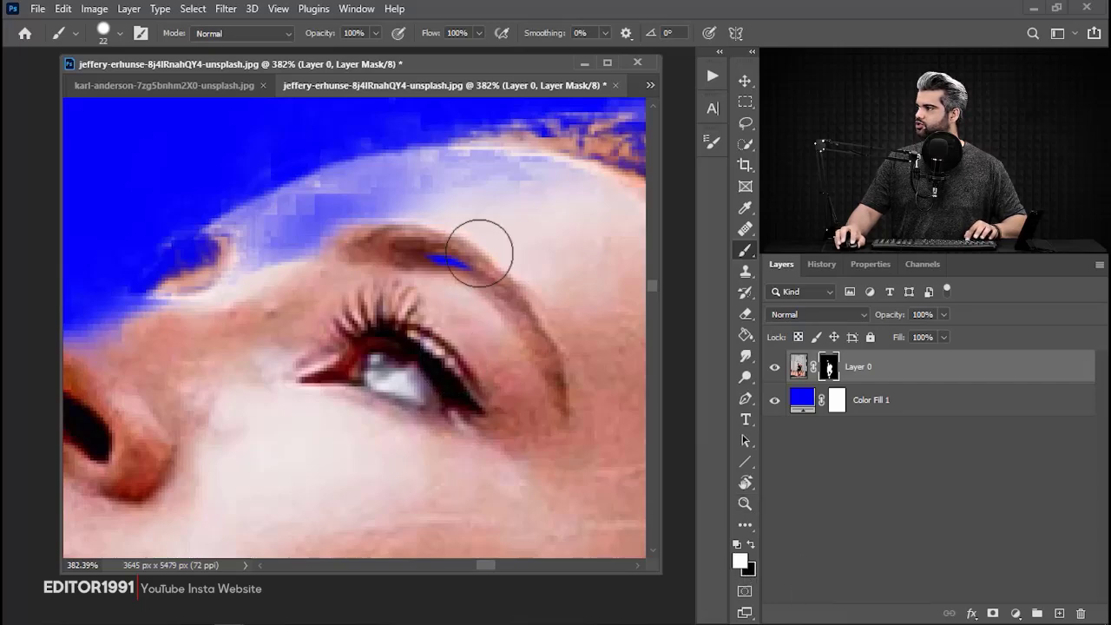
{"action": "left_click_drag", "start_coordinate": [479, 253], "coordinate": [432, 311]}
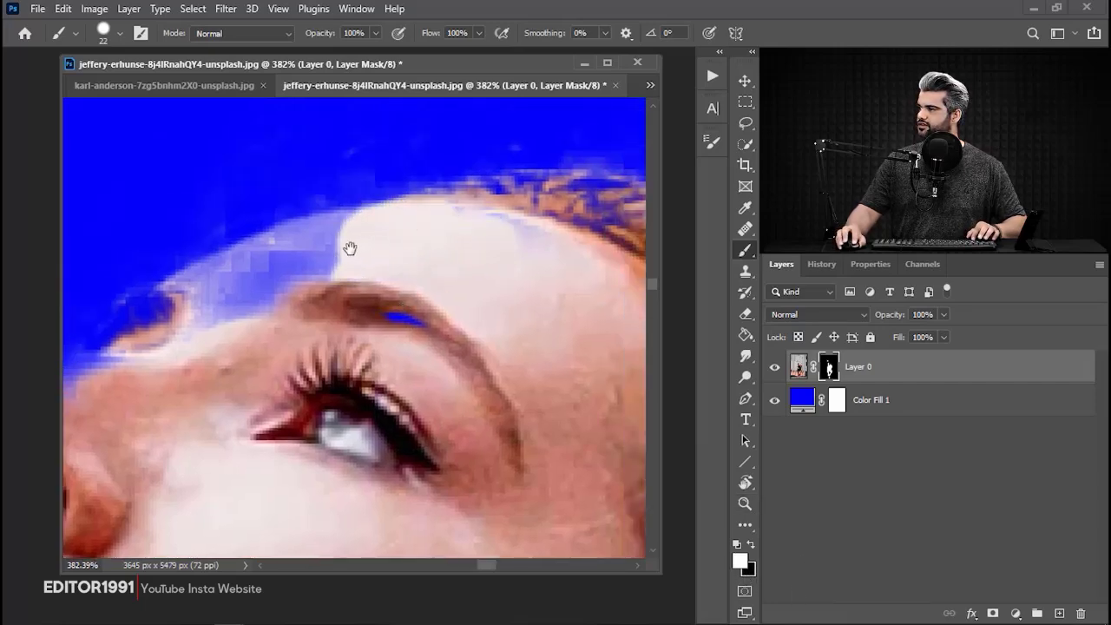
{"action": "mouse_move", "coordinate": [350, 250]}
{"action": "left_mouse_down"}
{"action": "mouse_move", "coordinate": [241, 278]}
{"action": "mouse_move", "coordinate": [183, 317]}
{"action": "left_mouse_up"}
{"action": "left_click_drag", "start_coordinate": [572, 287], "coordinate": [417, 323]}
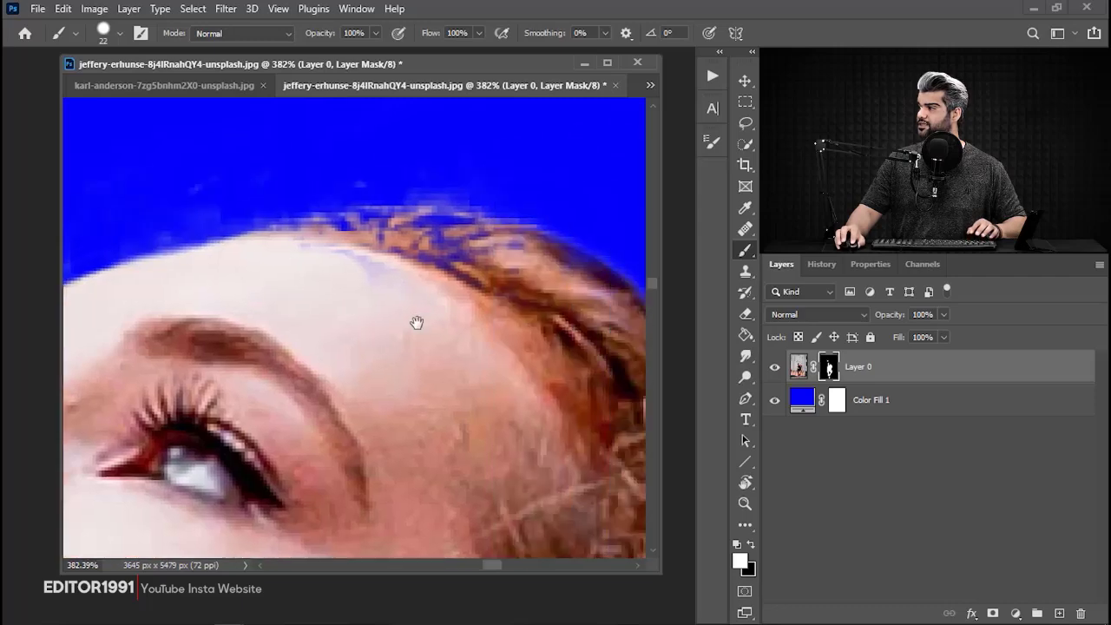
{"action": "mouse_move", "coordinate": [501, 271]}
{"action": "left_mouse_down"}
{"action": "mouse_move", "coordinate": [463, 253]}
{"action": "mouse_move", "coordinate": [351, 248]}
{"action": "left_mouse_up"}
{"action": "left_click_drag", "start_coordinate": [263, 289], "coordinate": [434, 228]}
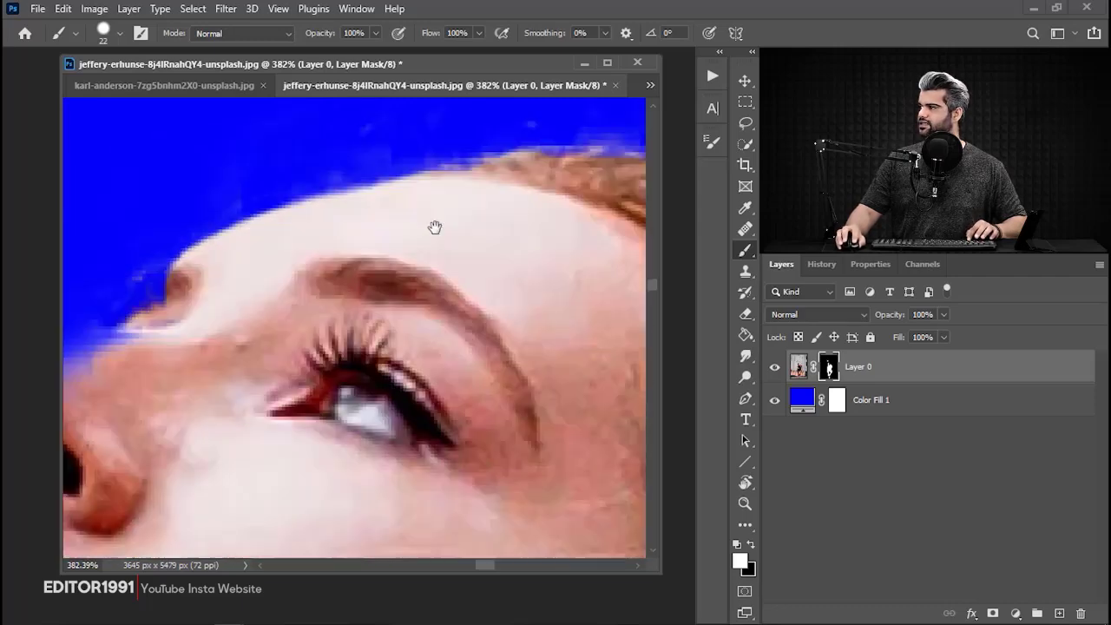
Restore the edges of the nose, lips and chin by painting white on Layer 0's mask.
{"action": "left_click_drag", "start_coordinate": [84, 356], "coordinate": [400, 222]}
{"action": "left_click_drag", "start_coordinate": [482, 211], "coordinate": [349, 265]}
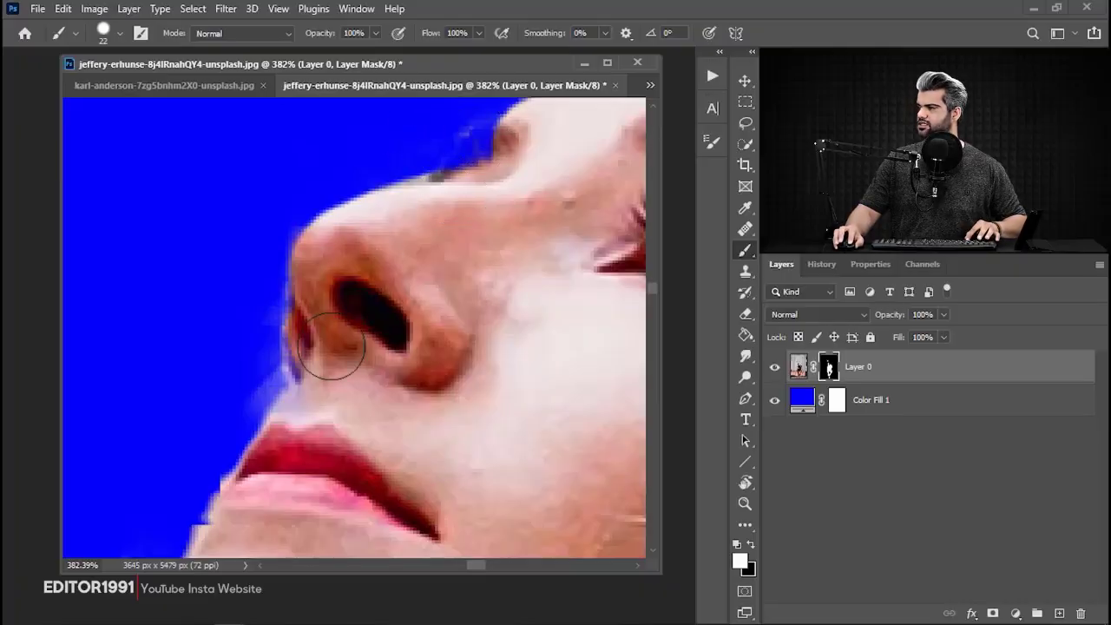
{"action": "left_click_drag", "start_coordinate": [259, 462], "coordinate": [362, 250]}
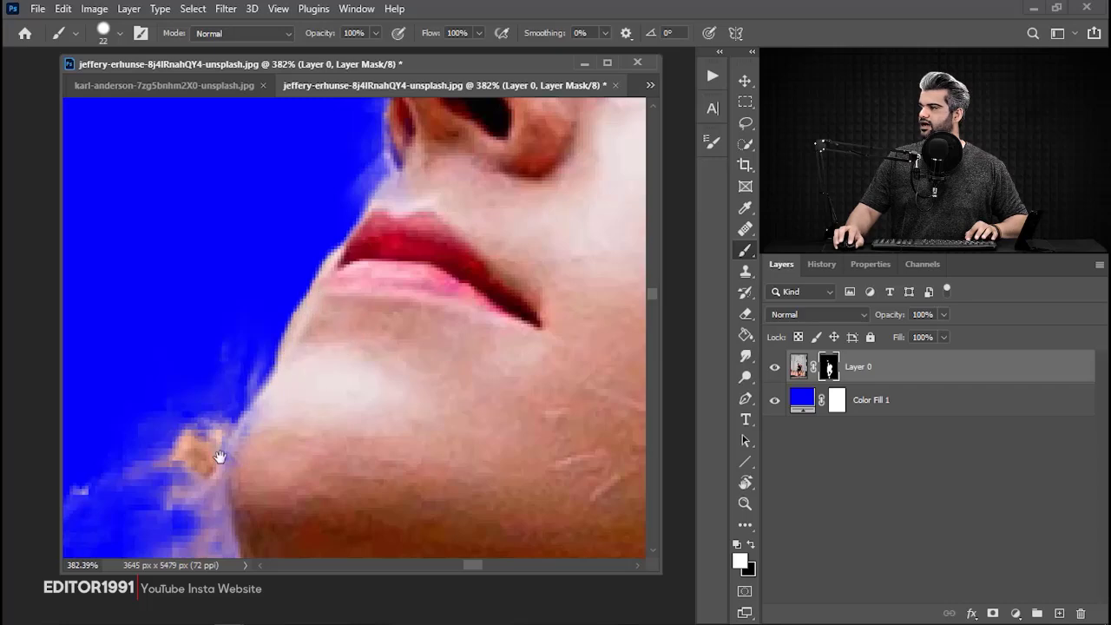
{"action": "mouse_move", "coordinate": [218, 454]}
{"action": "left_mouse_down"}
{"action": "mouse_move", "coordinate": [346, 243]}
{"action": "mouse_move", "coordinate": [296, 92]}
{"action": "left_mouse_up"}
Undo the white stroke between the thigh and the hand, and paint black on the mask there to hide leftover background.
{"action": "left_click_drag", "start_coordinate": [417, 416], "coordinate": [176, 347]}
{"action": "left_click_drag", "start_coordinate": [335, 334], "coordinate": [148, 330]}
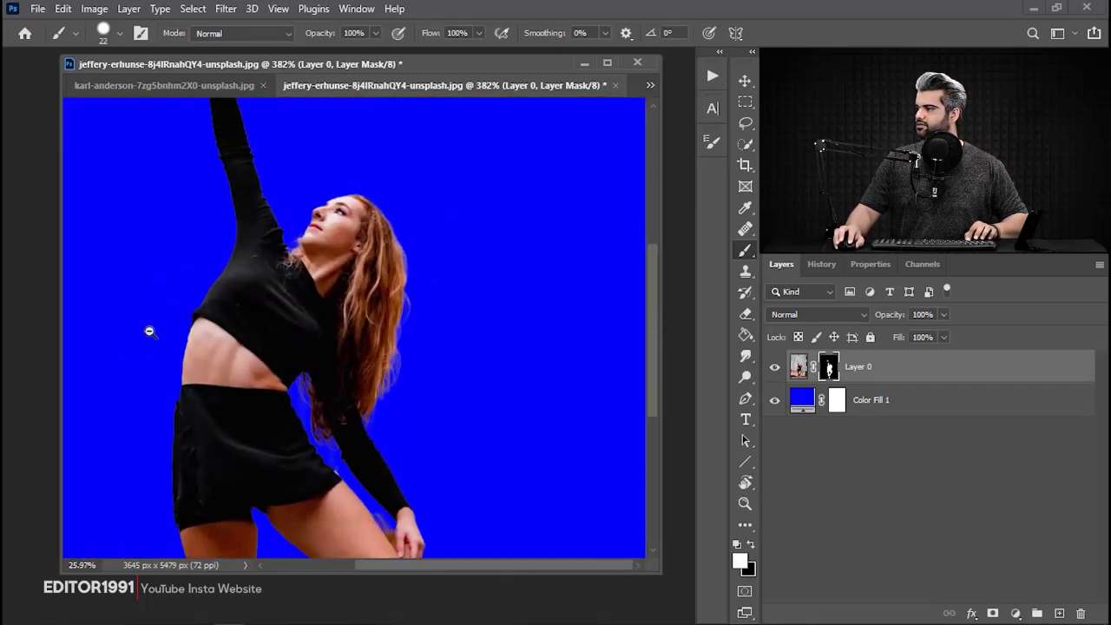
{"action": "left_click_drag", "start_coordinate": [211, 441], "coordinate": [223, 327]}
{"action": "left_click_drag", "start_coordinate": [395, 398], "coordinate": [497, 463]}
{"action": "left_click_drag", "start_coordinate": [455, 323], "coordinate": [507, 399]}
{"action": "key", "text": "ctrl+z"}
{"action": "key", "text": "x"}
{"action": "left_click_drag", "start_coordinate": [466, 351], "coordinate": [504, 394]}
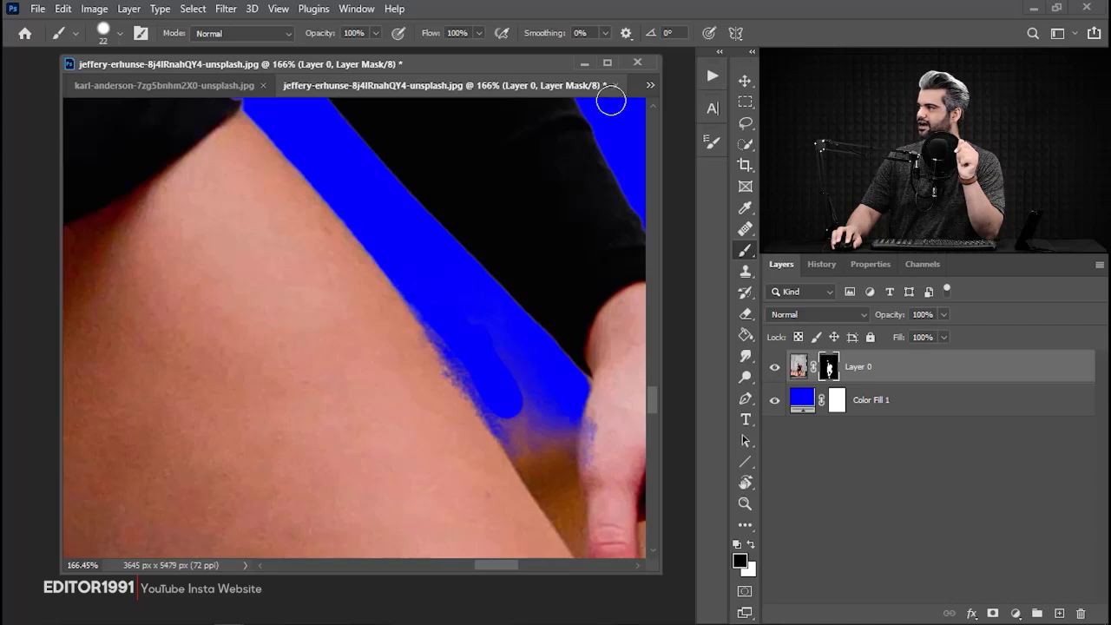
Close the masked JPG document without saving its changes.
{"action": "left_click", "coordinate": [616, 85]}
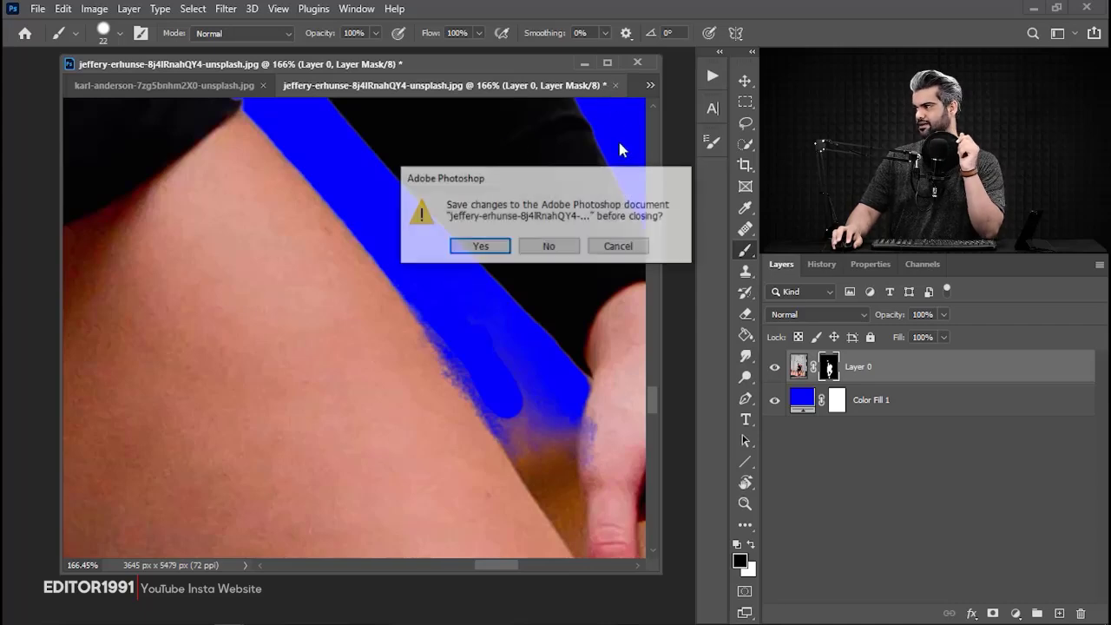
{"action": "left_click", "coordinate": [549, 247]}
Examine the cutout edges of the dancer in the prepared PSD, from the legs and hand up to the hair and arm.
{"action": "left_click_drag", "start_coordinate": [354, 366], "coordinate": [344, 293]}
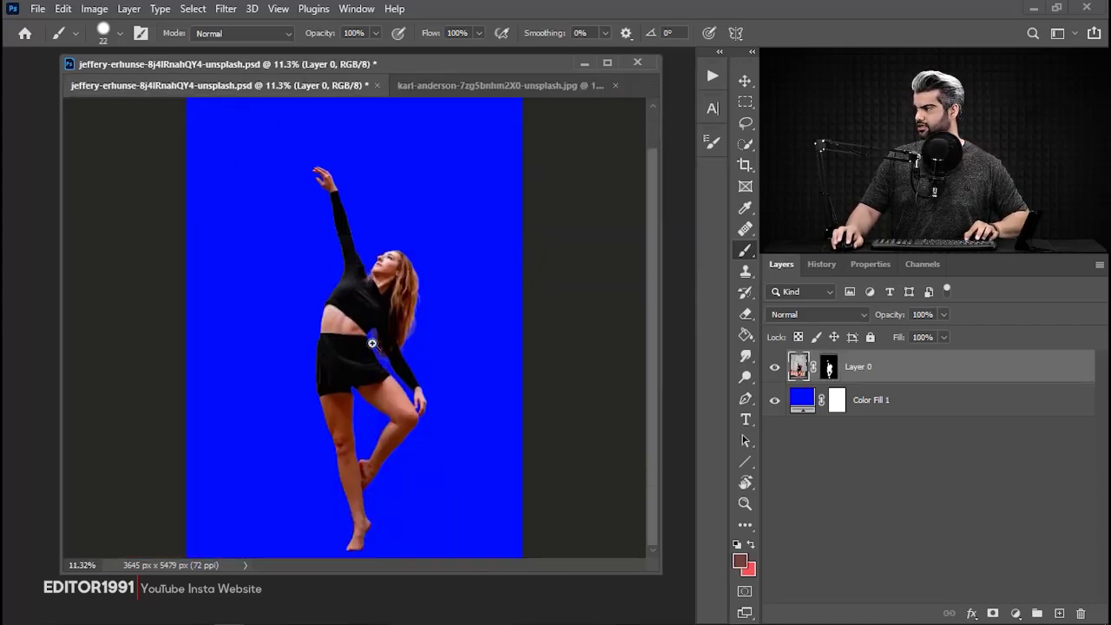
{"action": "left_click_drag", "start_coordinate": [382, 431], "coordinate": [492, 446]}
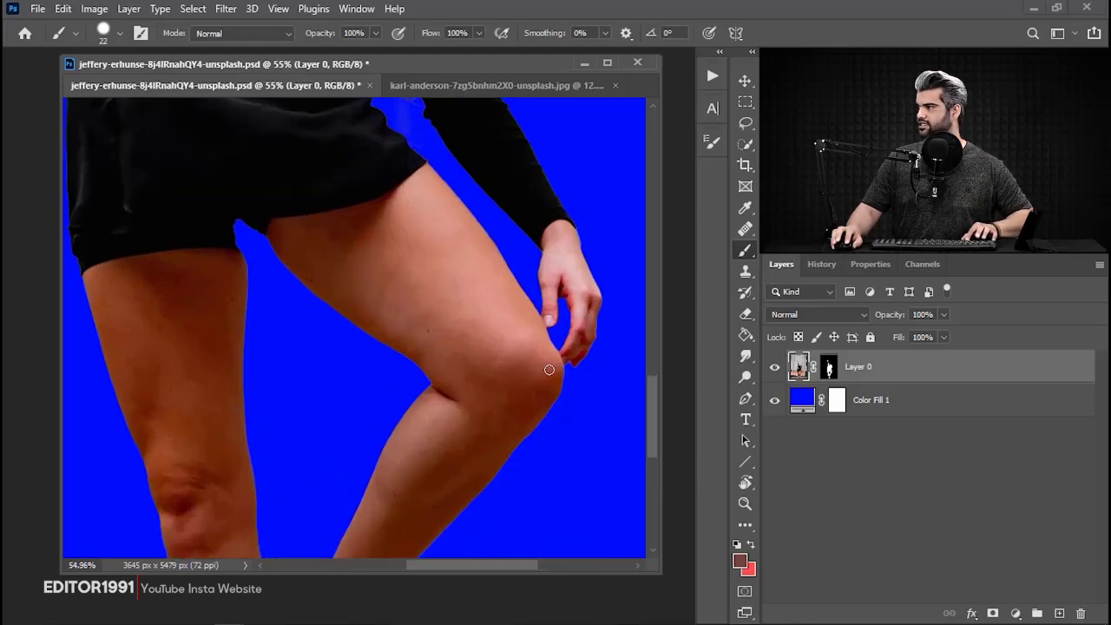
{"action": "left_click_drag", "start_coordinate": [586, 326], "coordinate": [497, 489]}
{"action": "left_click_drag", "start_coordinate": [228, 184], "coordinate": [397, 565]}
{"action": "left_click_drag", "start_coordinate": [269, 143], "coordinate": [245, 385]}
{"action": "left_click_drag", "start_coordinate": [336, 417], "coordinate": [339, 324]}
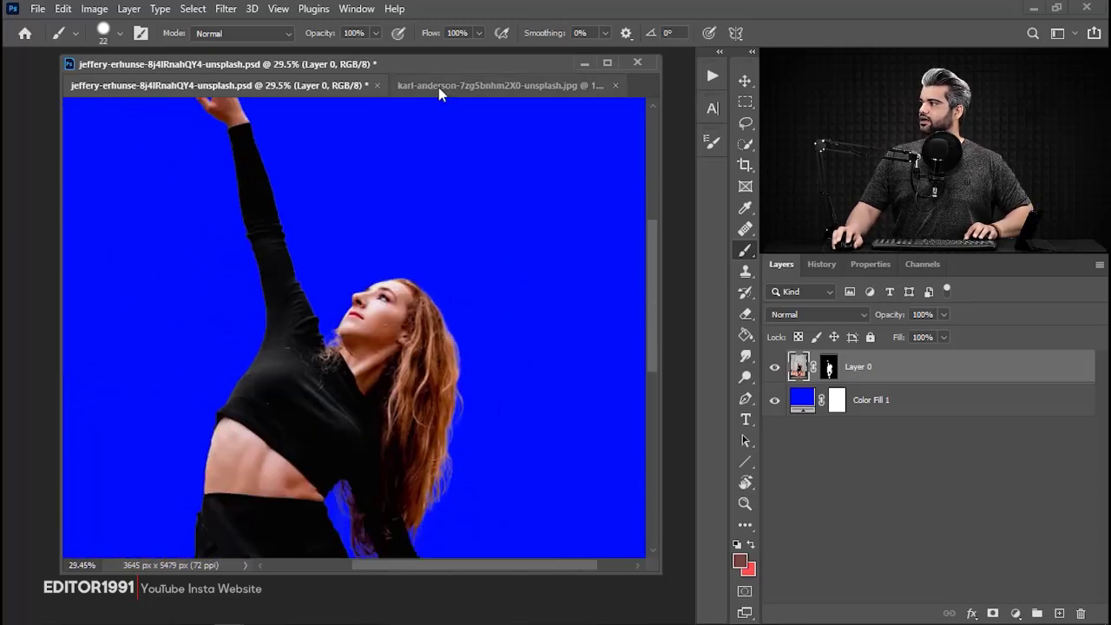
{"action": "left_click_drag", "start_coordinate": [397, 231], "coordinate": [312, 255]}
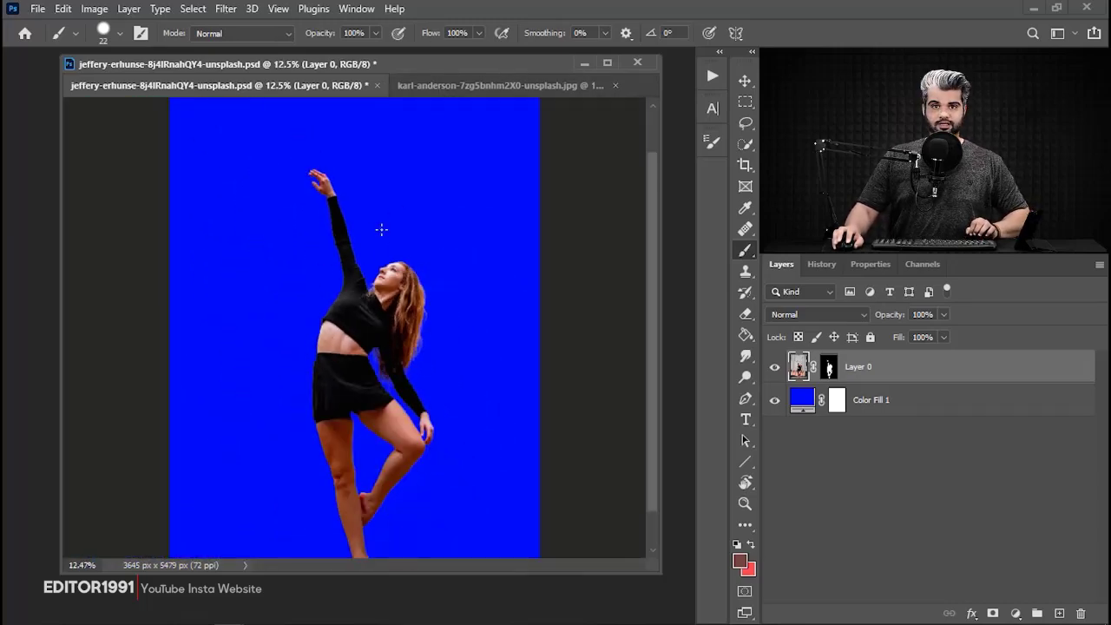
Check the other open photo, return to the dancer PSD and disable Layer 0's mask.
{"action": "left_click", "coordinate": [512, 88]}
{"action": "left_click", "coordinate": [242, 87]}
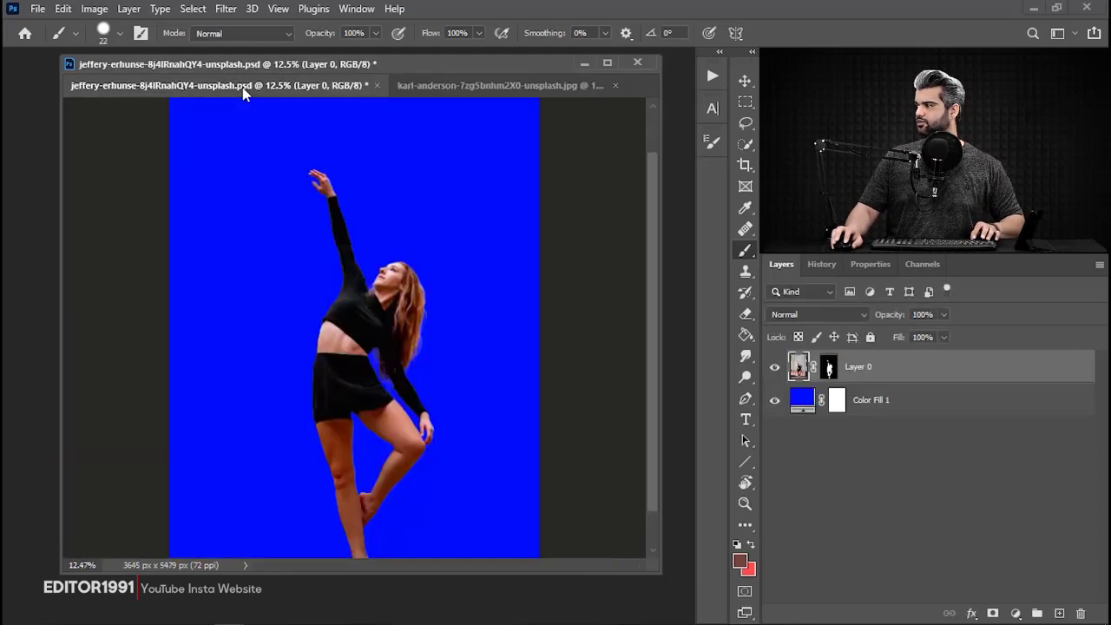
{"action": "left_click", "coordinate": [827, 368], "text": "shift"}
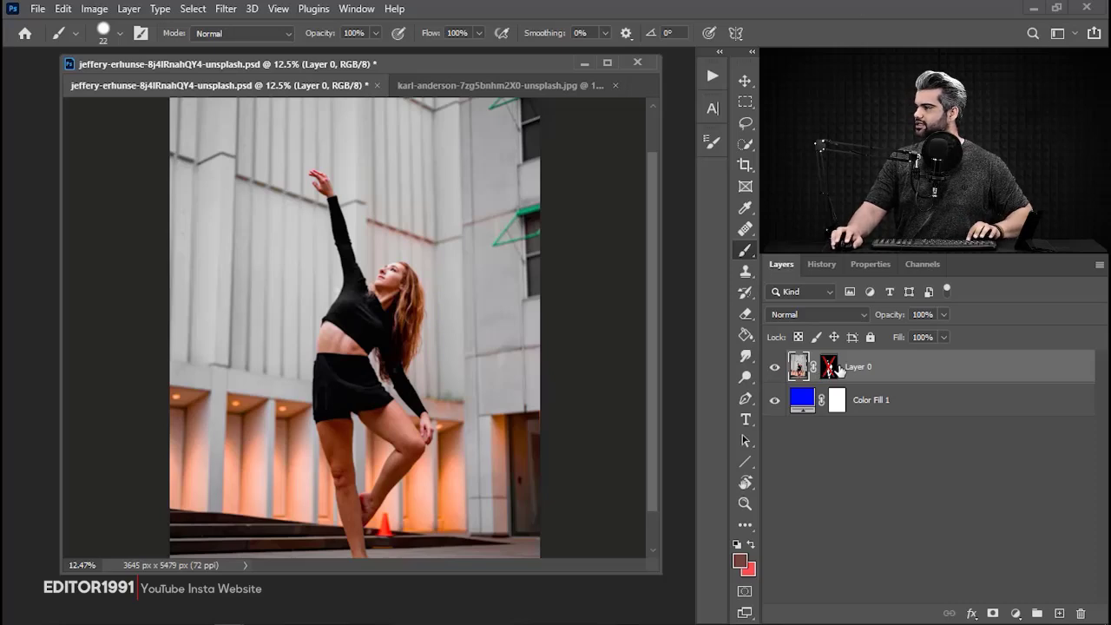
Re-enable Layer 0's mask and crop the canvas closely around the dancer to about 1874 x 4500 px.
{"action": "left_click", "coordinate": [829, 367]}
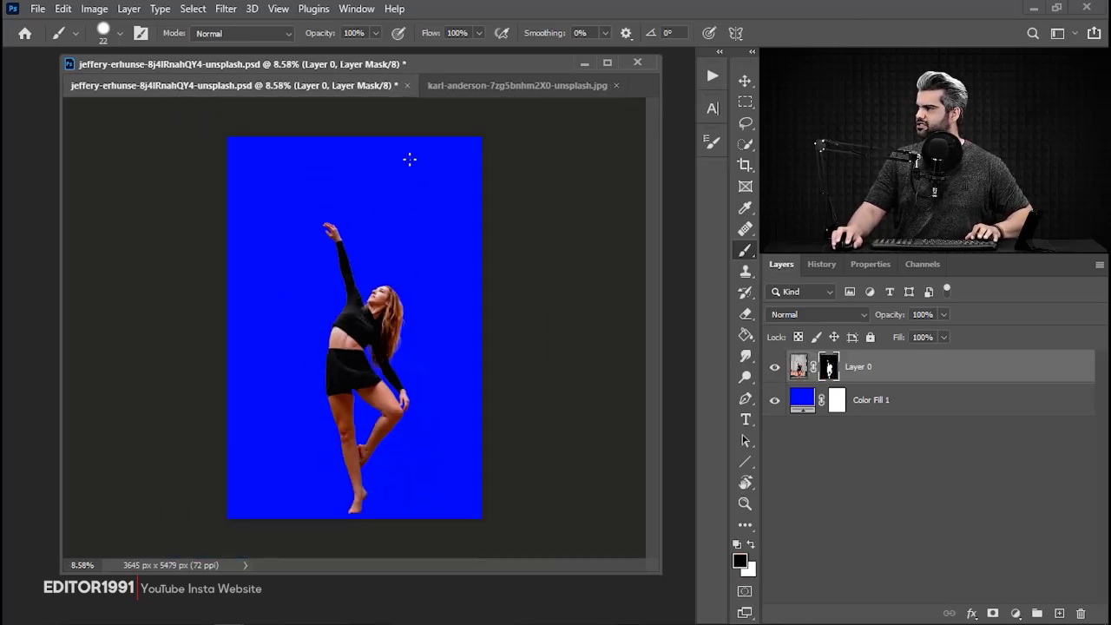
{"action": "key", "text": "c"}
{"action": "left_click_drag", "start_coordinate": [360, 136], "coordinate": [360, 170]}
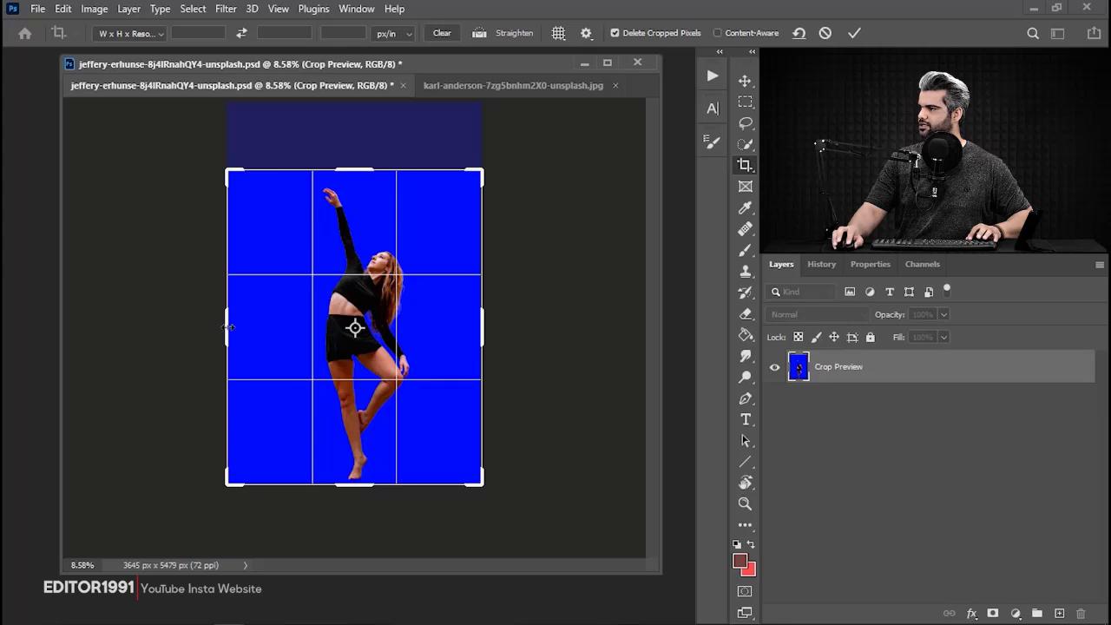
{"action": "left_click_drag", "start_coordinate": [229, 327], "coordinate": [263, 327]}
{"action": "left_click_drag", "start_coordinate": [443, 330], "coordinate": [419, 330]}
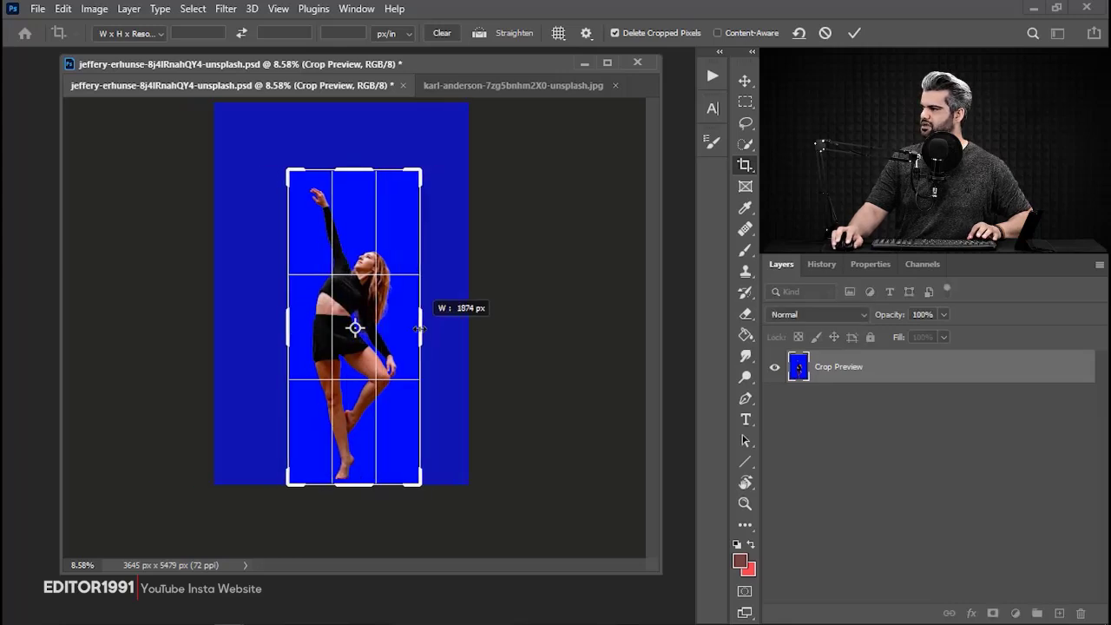
{"action": "key", "text": "Return"}
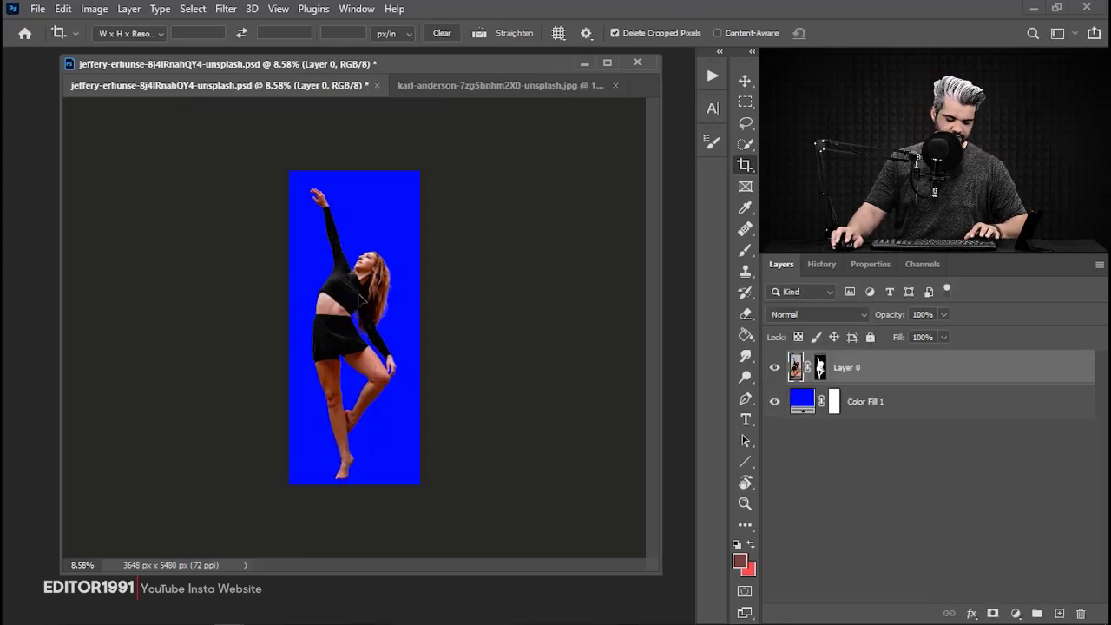
Copy the masked dancer layer into the open forest photo and place her foot on the branch behind the large fallen log.
{"action": "key", "text": "v"}
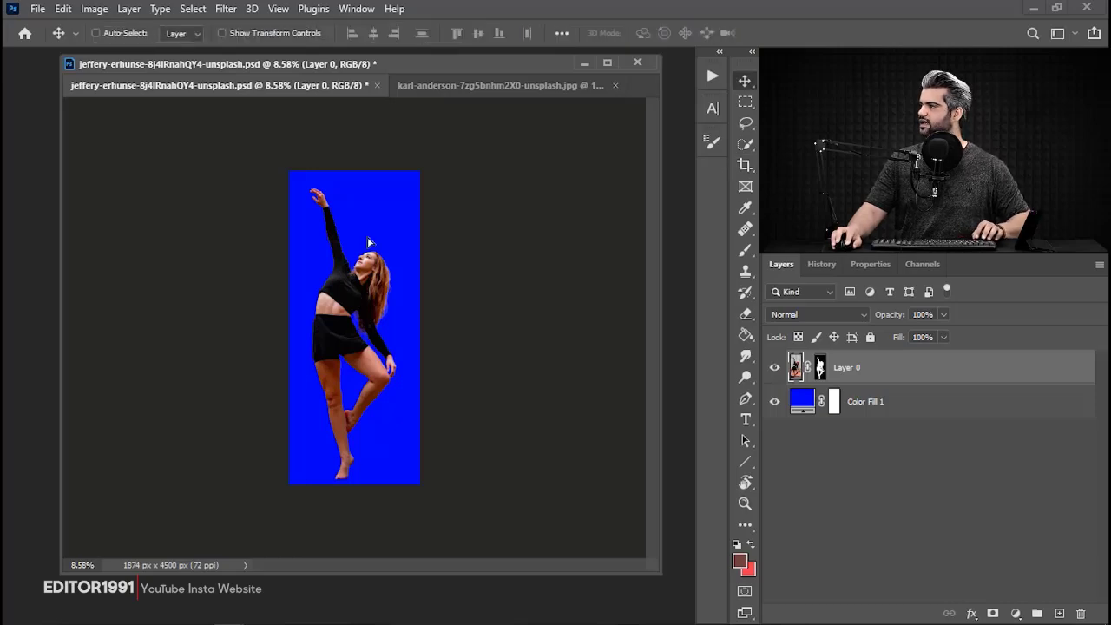
{"action": "left_click_drag", "start_coordinate": [368, 241], "coordinate": [463, 84]}
{"action": "left_click_drag", "start_coordinate": [435, 322], "coordinate": [410, 372]}
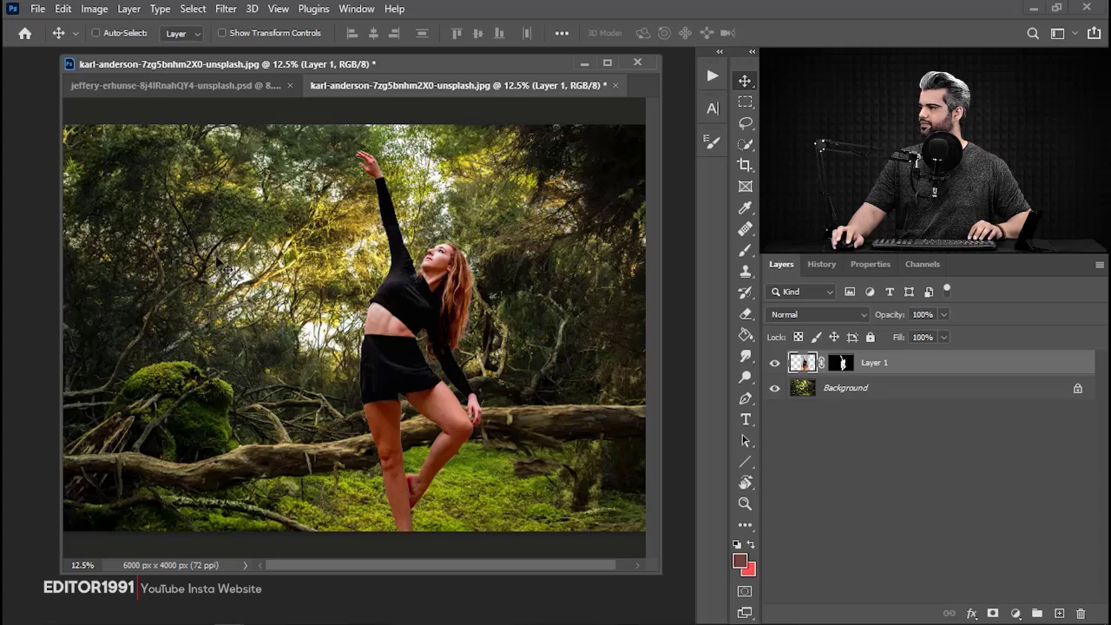
{"action": "left_click_drag", "start_coordinate": [411, 408], "coordinate": [340, 244]}
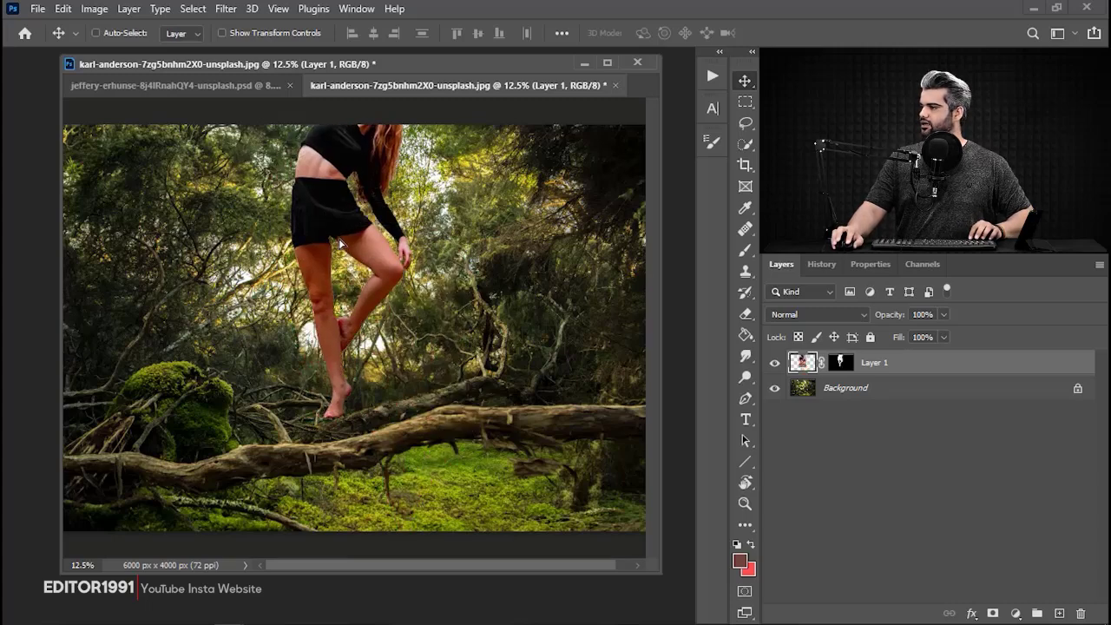
Try scaling the dancer layer down proportionally to 45.36% so her whole figure fits within the forest photo.
{"action": "key", "text": "ctrl+t"}
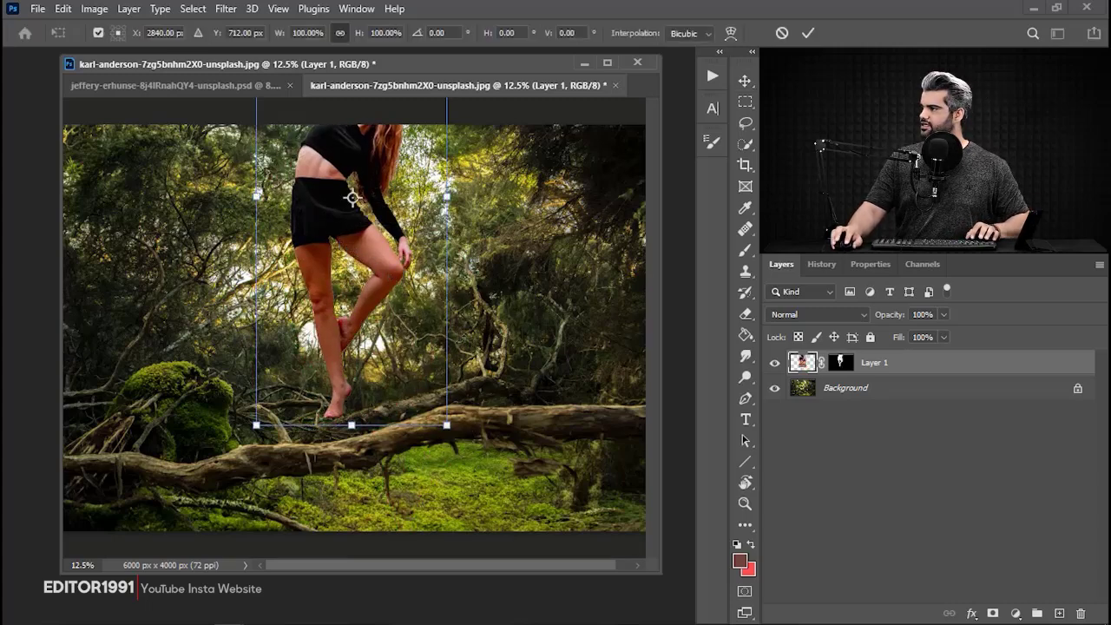
{"action": "left_click_drag", "start_coordinate": [455, 232], "coordinate": [364, 316]}
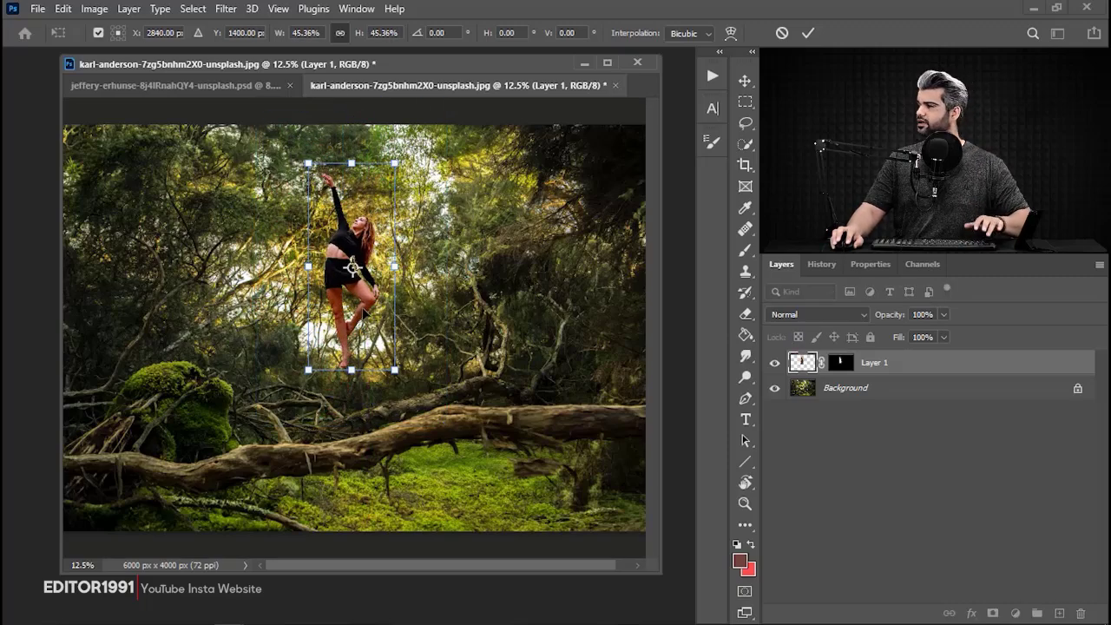
{"action": "key", "text": "Return"}
Examine the dancer's cutout edge around the foot against the forest background.
{"action": "scroll", "coordinate": [372, 397], "scroll_direction": "up", "scroll_amount": 10}
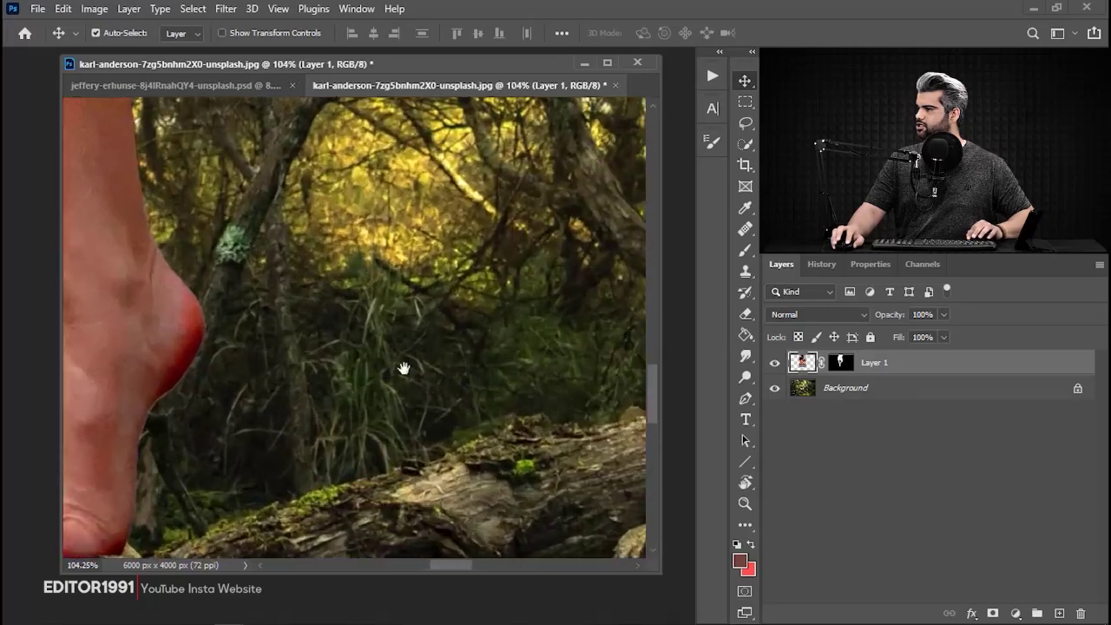
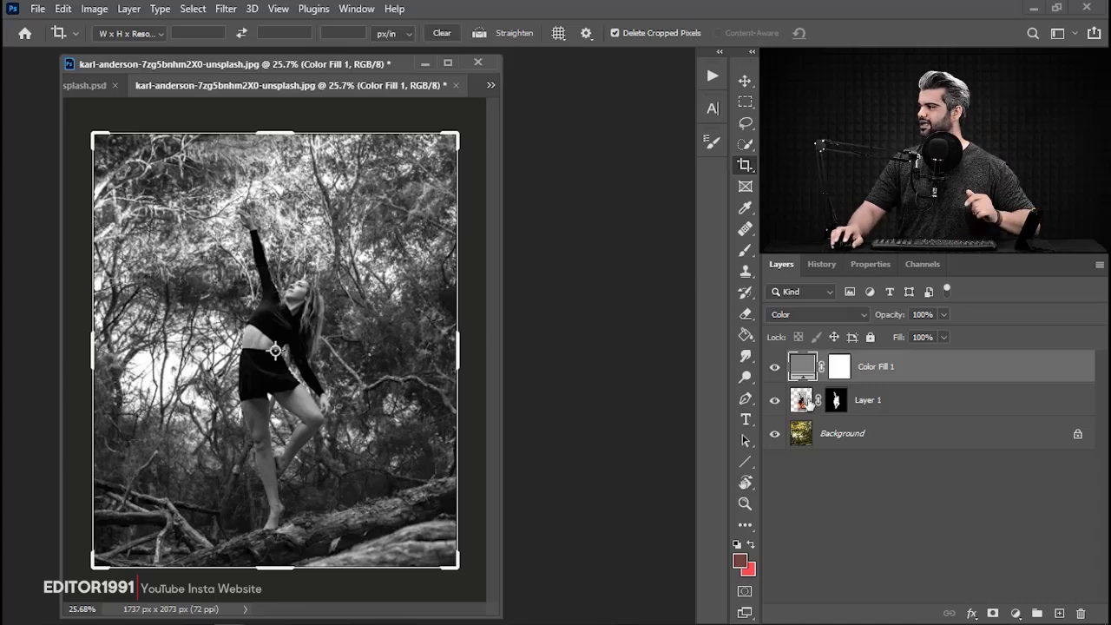
Add a Levels adjustment directly above the background and raise its black input level to 11 to deepen the forest shadows.
{"action": "left_click", "coordinate": [874, 433]}
{"action": "left_click", "coordinate": [1019, 613]}
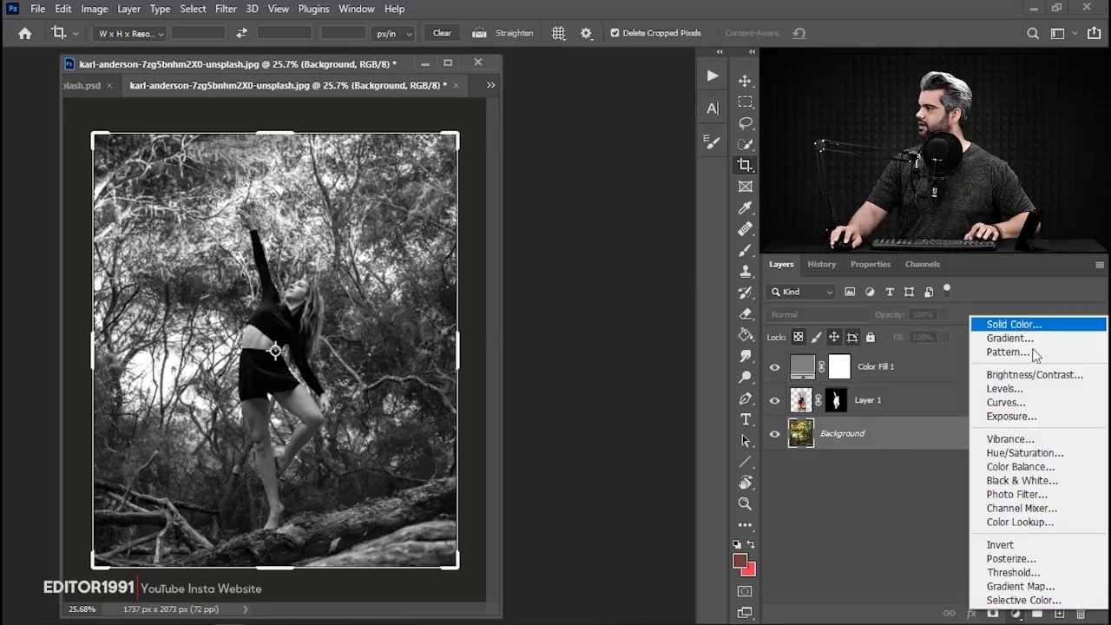
{"action": "left_click", "coordinate": [1007, 390]}
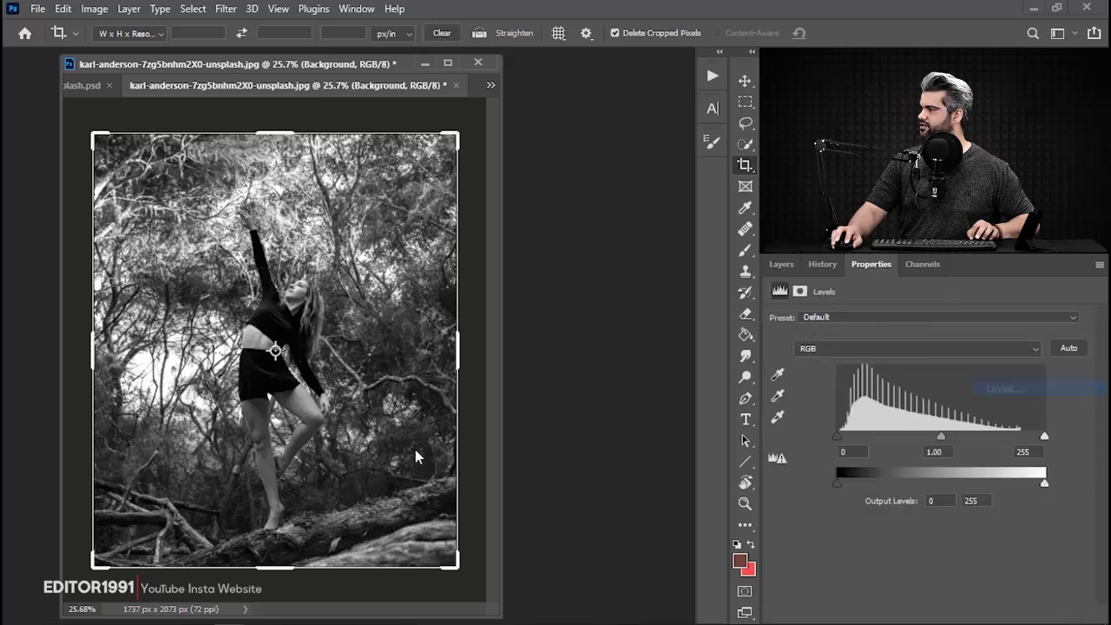
{"action": "mouse_move", "coordinate": [838, 438]}
{"action": "left_mouse_down"}
{"action": "mouse_move", "coordinate": [851, 440]}
{"action": "mouse_move", "coordinate": [831, 433]}
{"action": "left_mouse_up"}
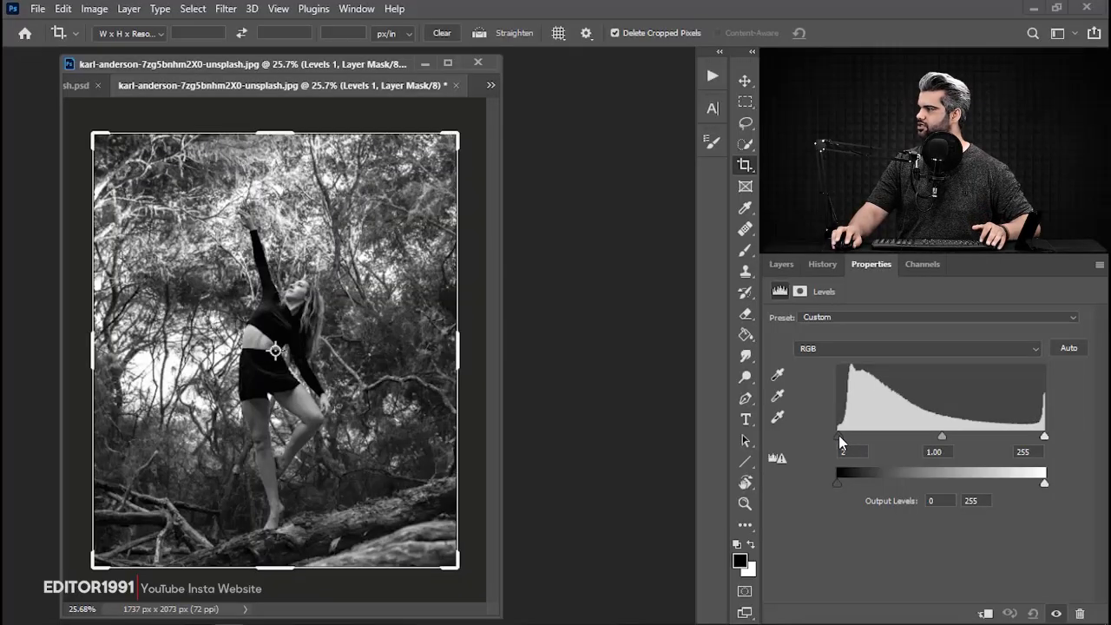
{"action": "left_click_drag", "start_coordinate": [840, 435], "coordinate": [848, 437]}
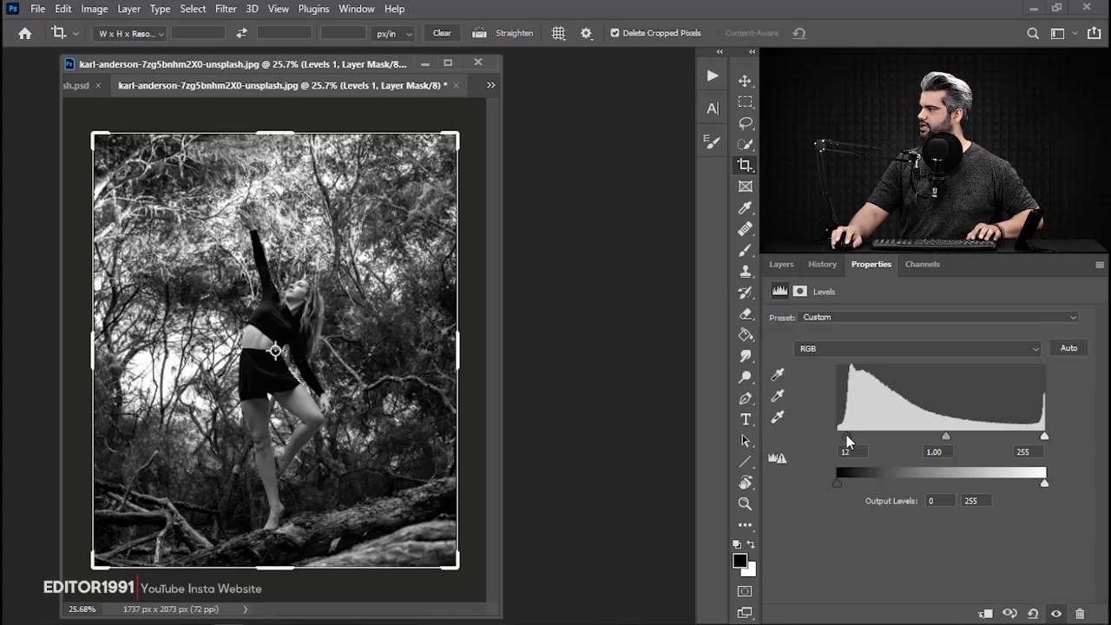
{"action": "left_click", "coordinate": [777, 267]}
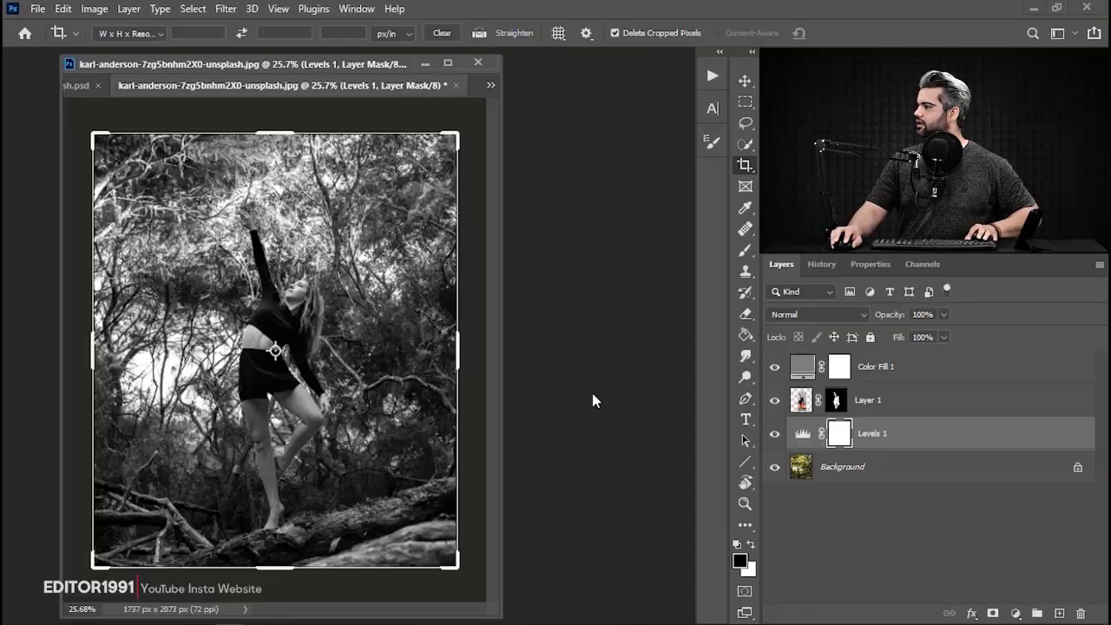
Add a Curves adjustment clipped to the dancer layer and try brightening its midtones, then remove the curve point.
{"action": "left_click", "coordinate": [922, 406]}
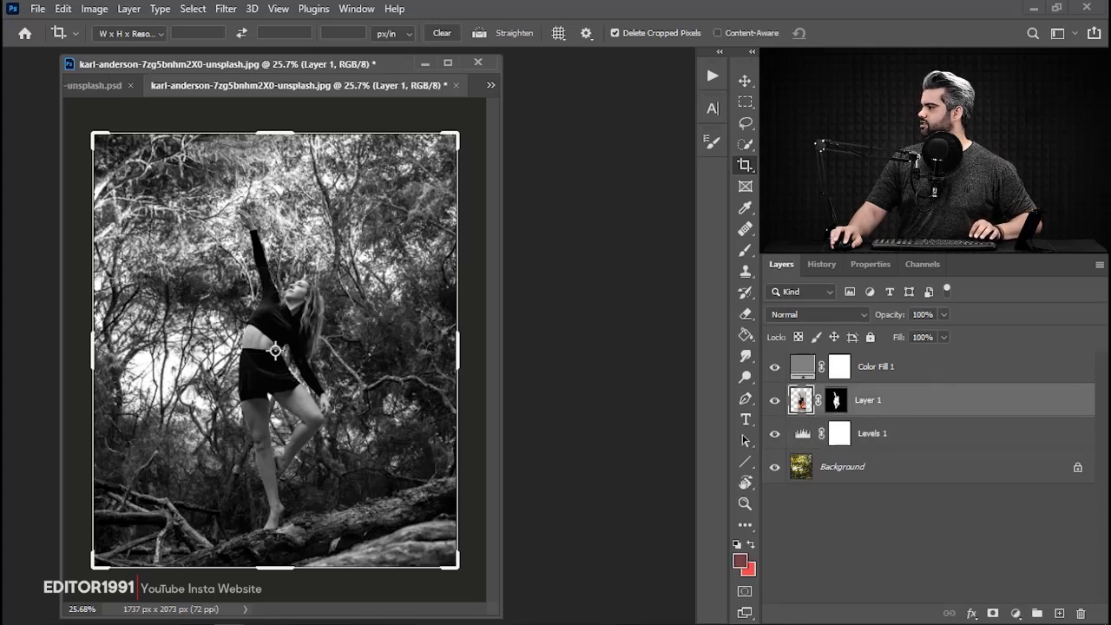
{"action": "left_click", "coordinate": [1016, 613]}
{"action": "left_click", "coordinate": [1007, 399]}
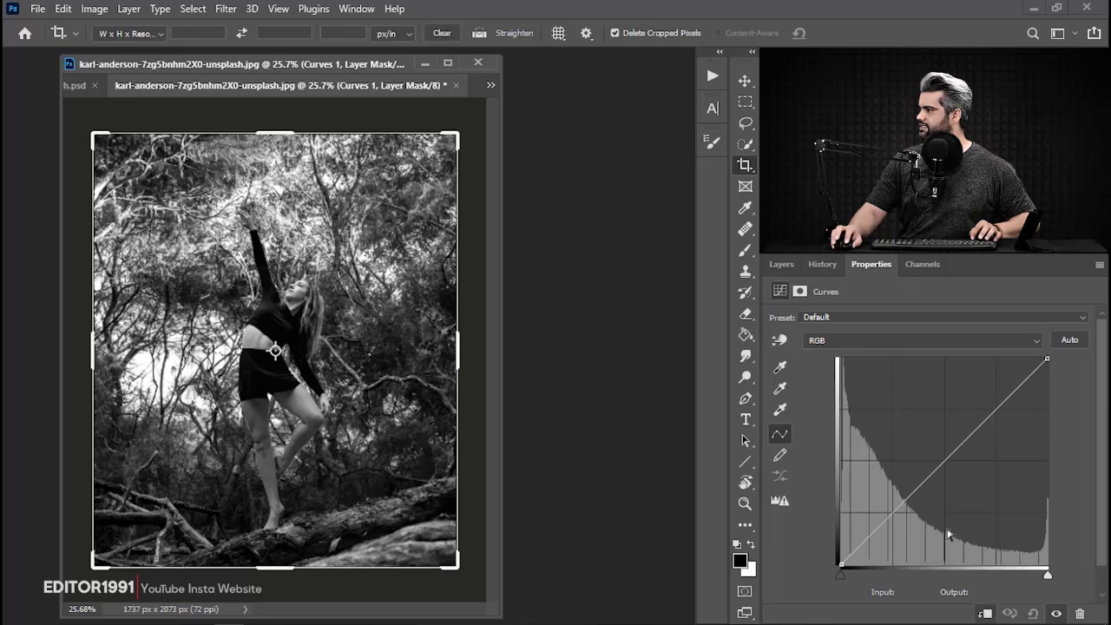
{"action": "mouse_move", "coordinate": [943, 458]}
{"action": "left_mouse_down"}
{"action": "mouse_move", "coordinate": [903, 391]}
{"action": "mouse_move", "coordinate": [940, 452]}
{"action": "left_mouse_up"}
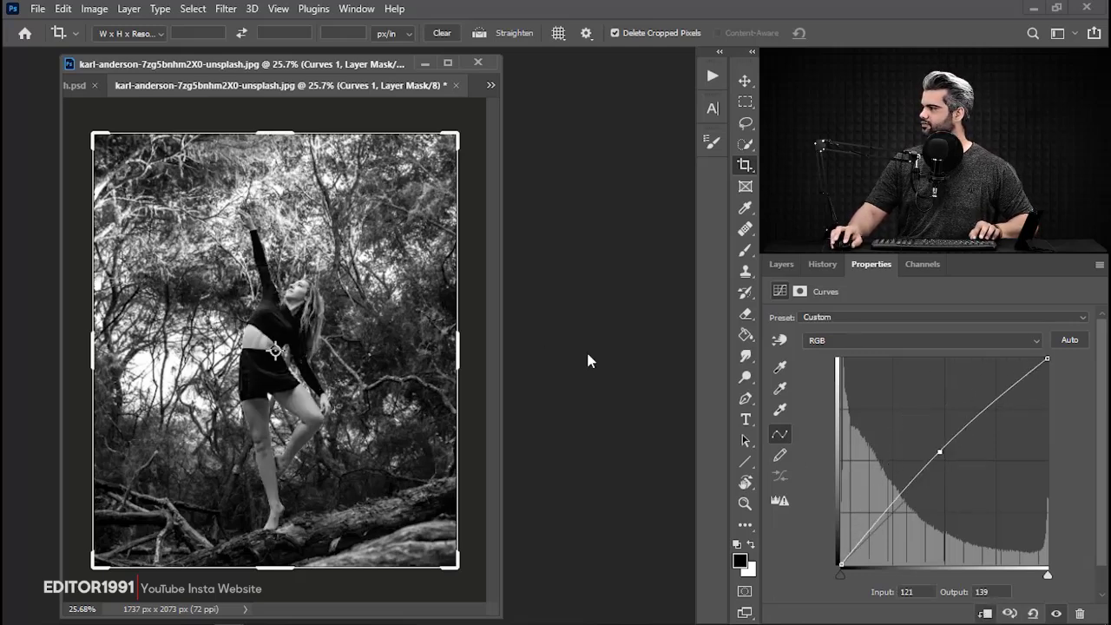
{"action": "left_click_drag", "start_coordinate": [942, 452], "coordinate": [564, 406]}
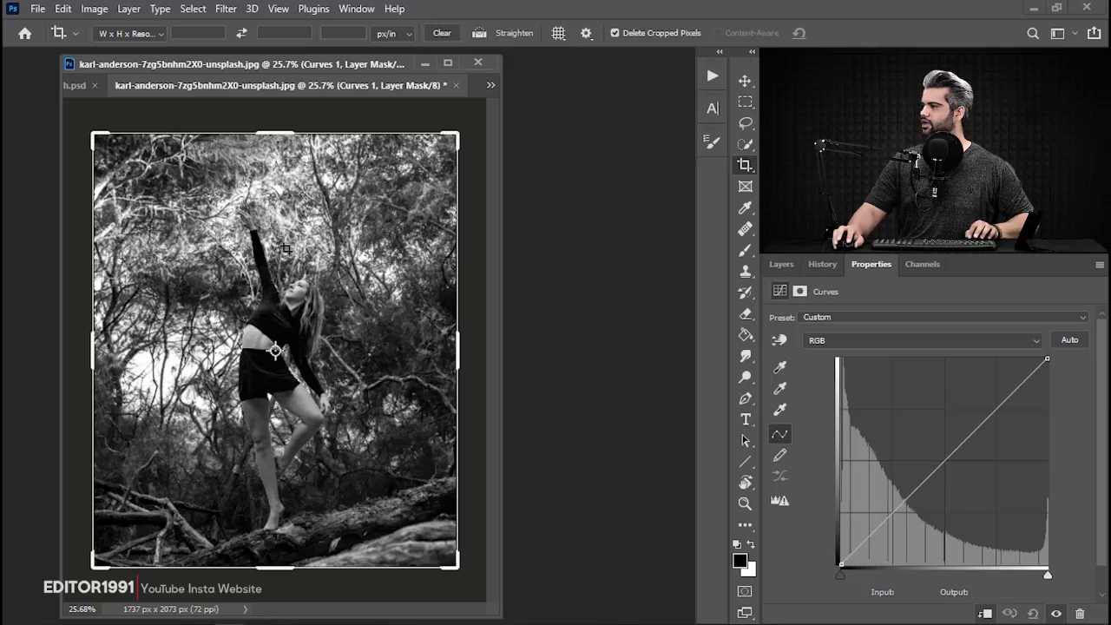
Lift the black point of the dancer's curve with on-image adjustment on her dark top until her blacks match the forest shadows.
{"action": "key", "text": "ctrl+minus"}
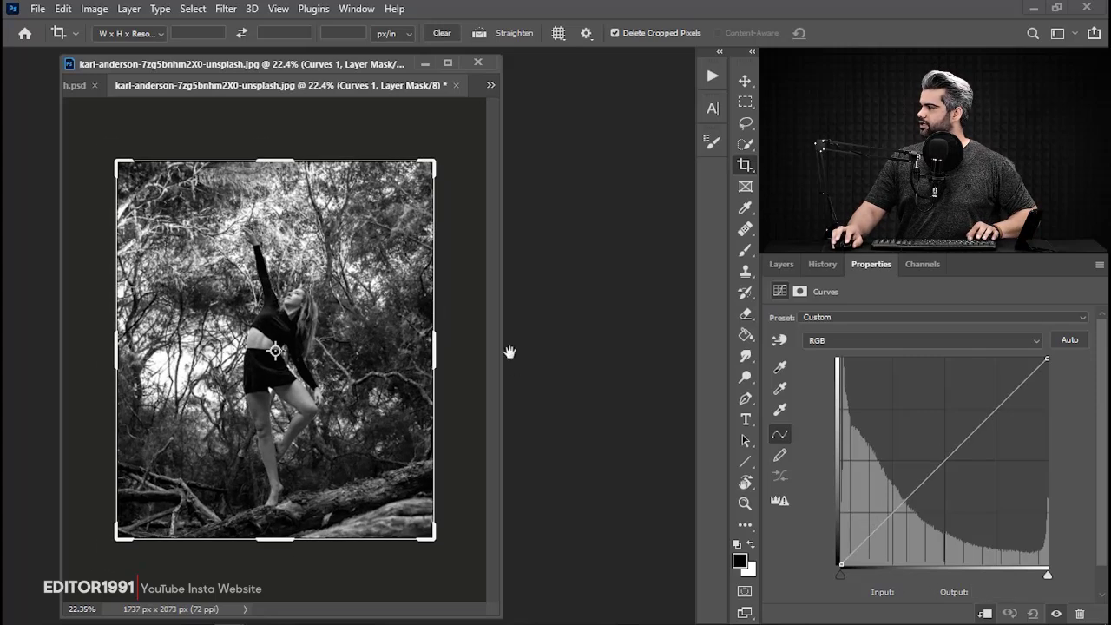
{"action": "left_click", "coordinate": [780, 341]}
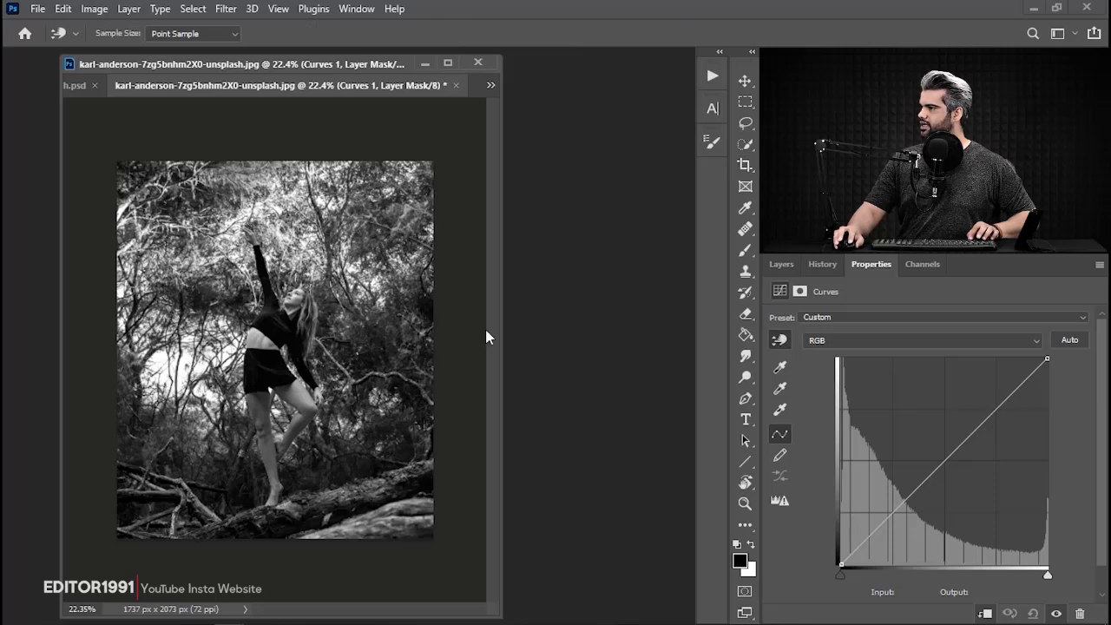
{"action": "left_click", "coordinate": [282, 325]}
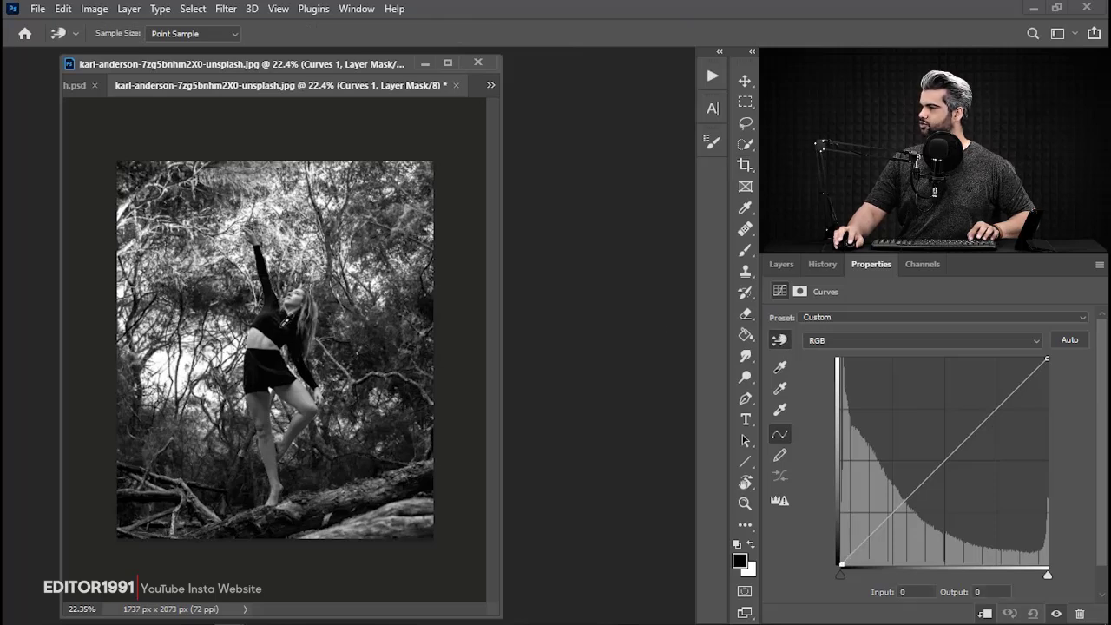
{"action": "left_click_drag", "start_coordinate": [285, 322], "coordinate": [288, 284]}
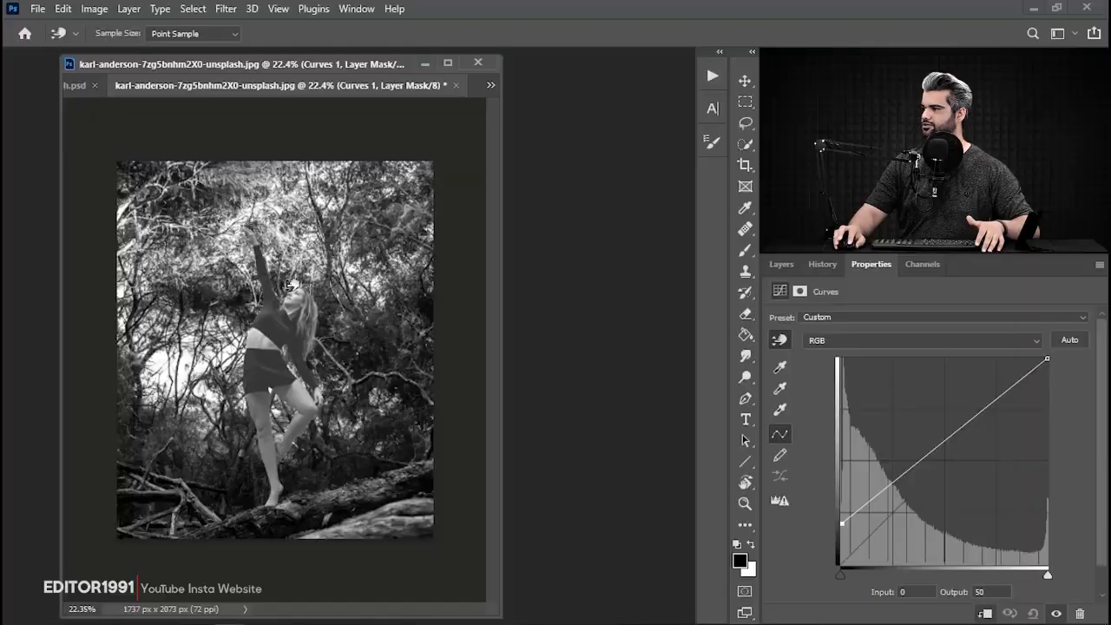
{"action": "left_click_drag", "start_coordinate": [289, 284], "coordinate": [296, 310]}
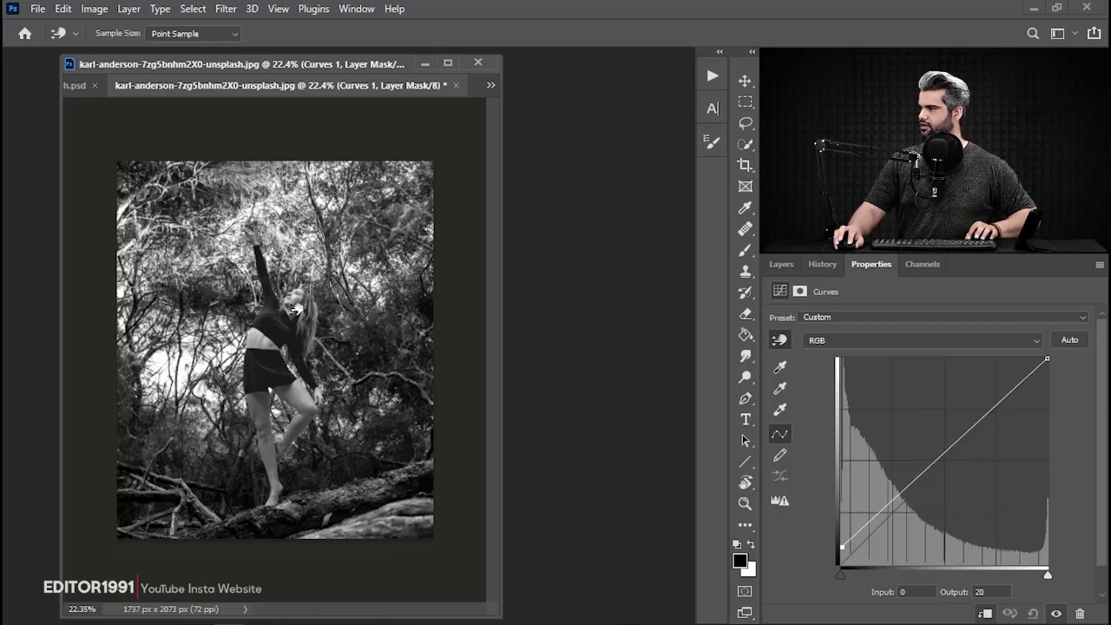
{"action": "left_click_drag", "start_coordinate": [296, 310], "coordinate": [366, 320]}
{"action": "left_click_drag", "start_coordinate": [233, 348], "coordinate": [296, 355]}
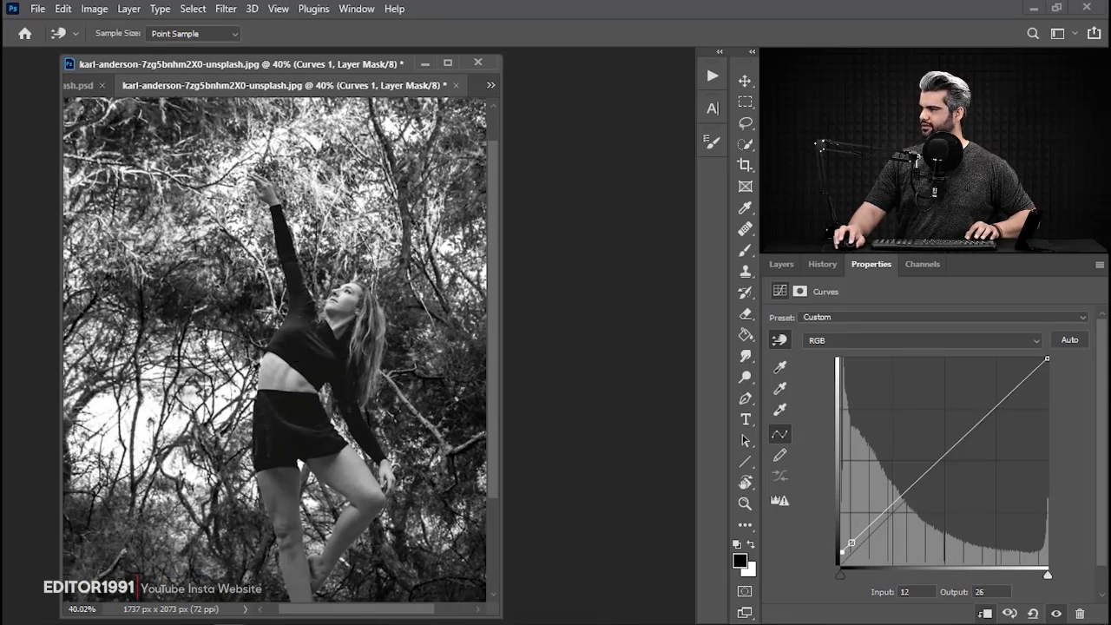
Sample the dancer's bare midriff and anchor the highlights of her curve at input 188, output 188.
{"action": "left_click", "coordinate": [278, 372]}
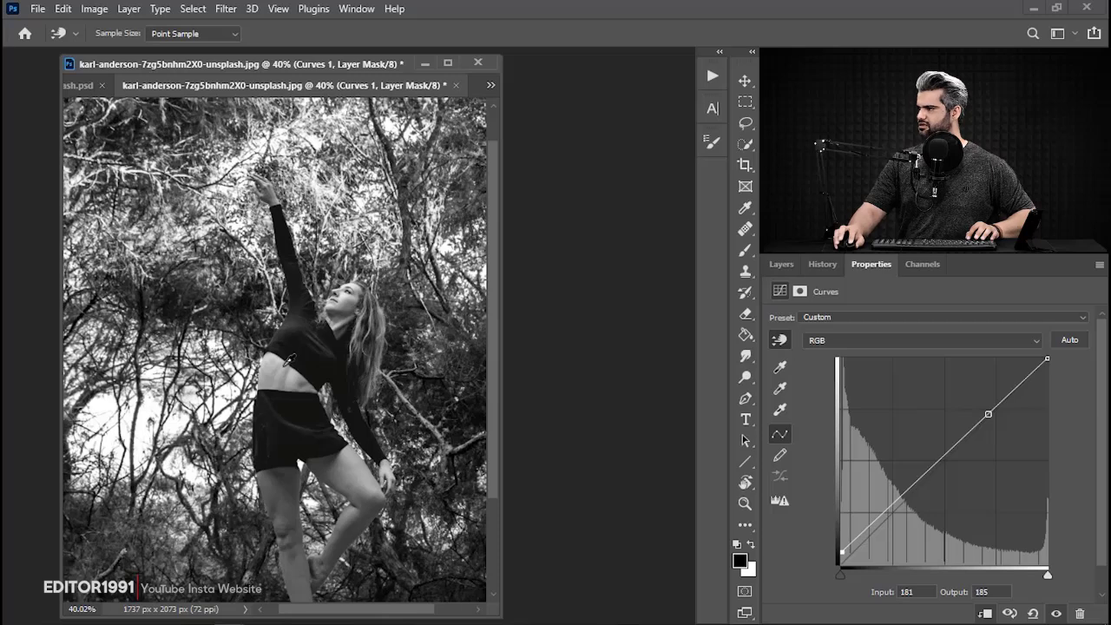
{"action": "left_click_drag", "start_coordinate": [278, 363], "coordinate": [279, 365]}
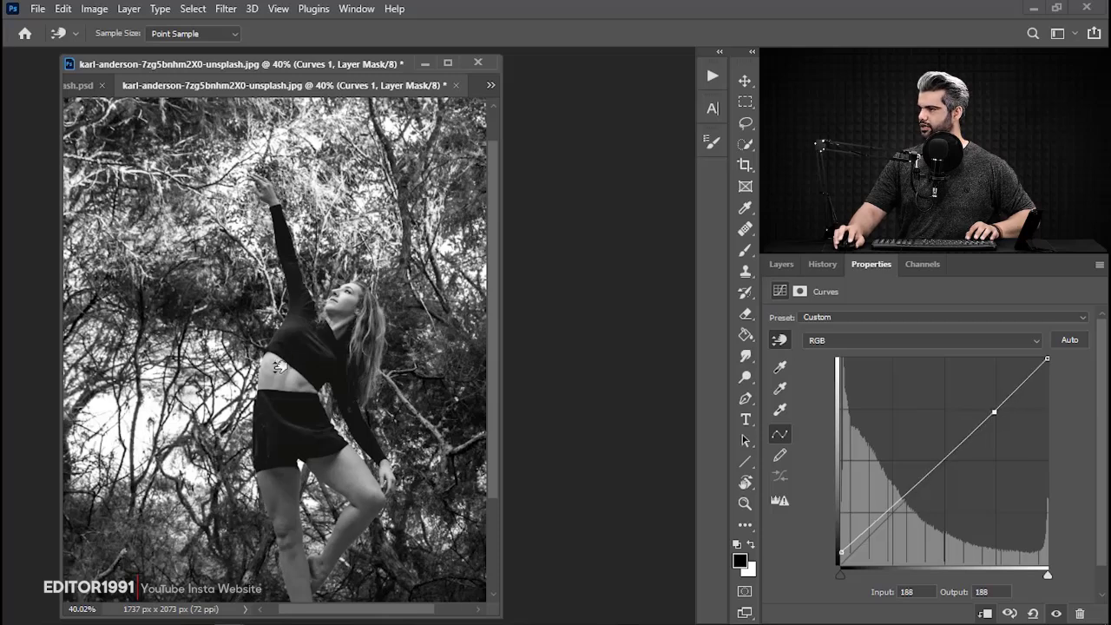
{"action": "left_click_drag", "start_coordinate": [364, 397], "coordinate": [355, 320]}
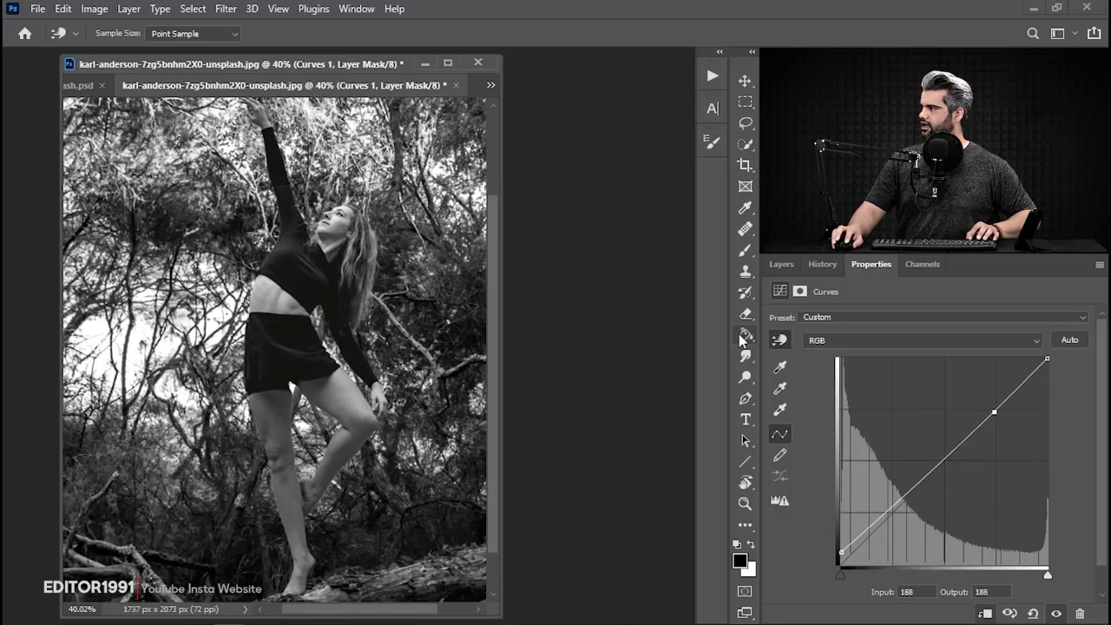
Reopen the background's Levels adjustment and lower its white output level to 228 to soften the forest highlights.
{"action": "left_click", "coordinate": [781, 265]}
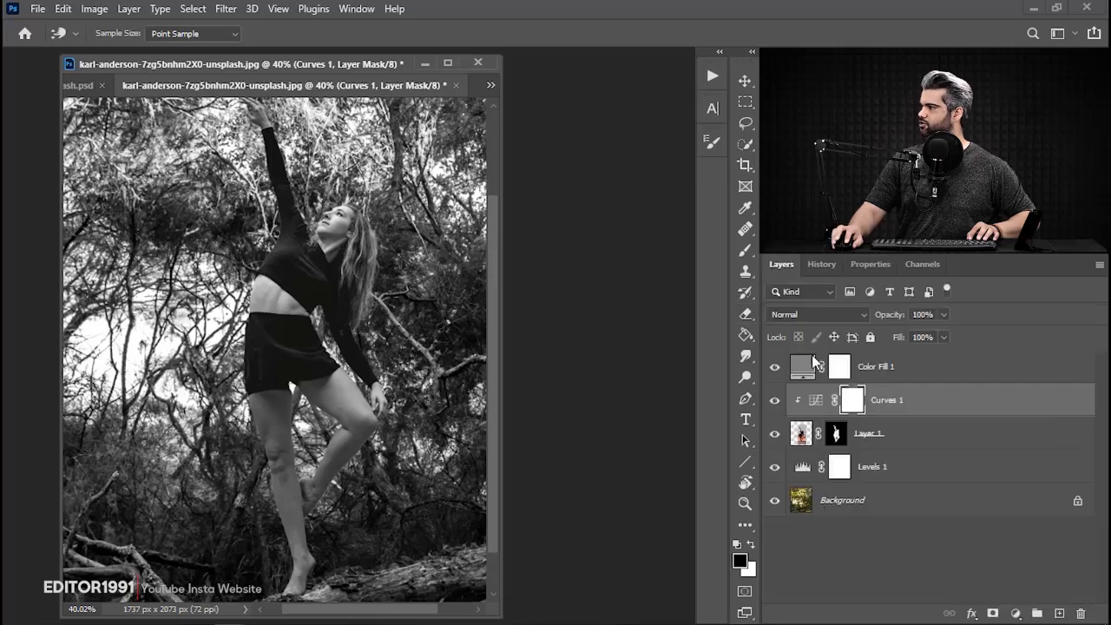
{"action": "double_click", "coordinate": [808, 473]}
{"action": "mouse_move", "coordinate": [1045, 437]}
{"action": "left_mouse_down"}
{"action": "mouse_move", "coordinate": [992, 437]}
{"action": "mouse_move", "coordinate": [1046, 437]}
{"action": "left_mouse_up"}
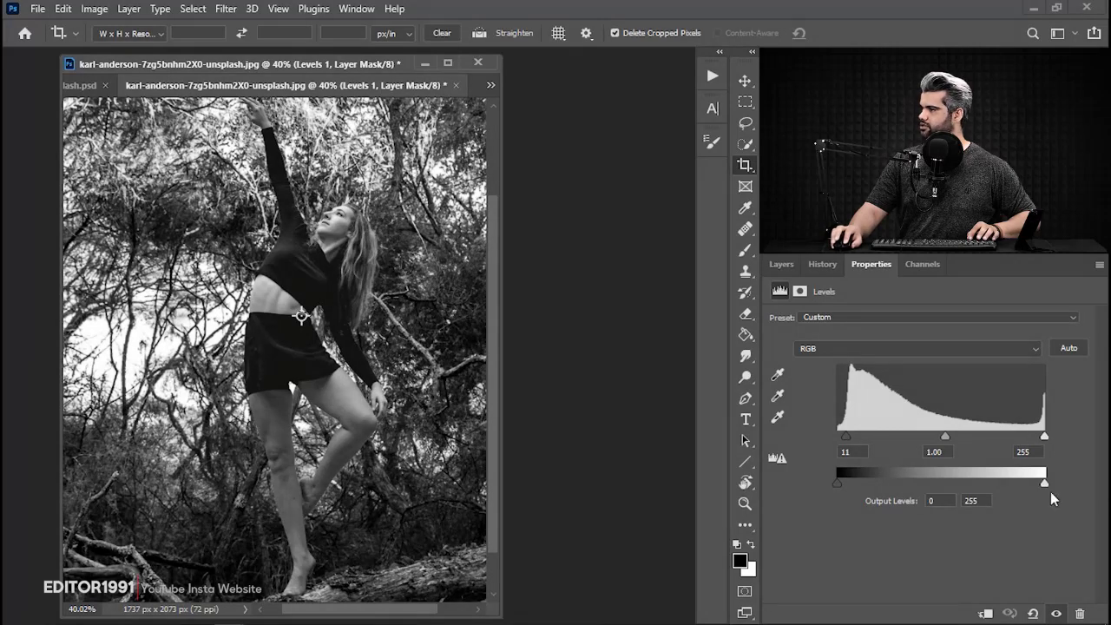
{"action": "left_click_drag", "start_coordinate": [1041, 482], "coordinate": [1023, 481]}
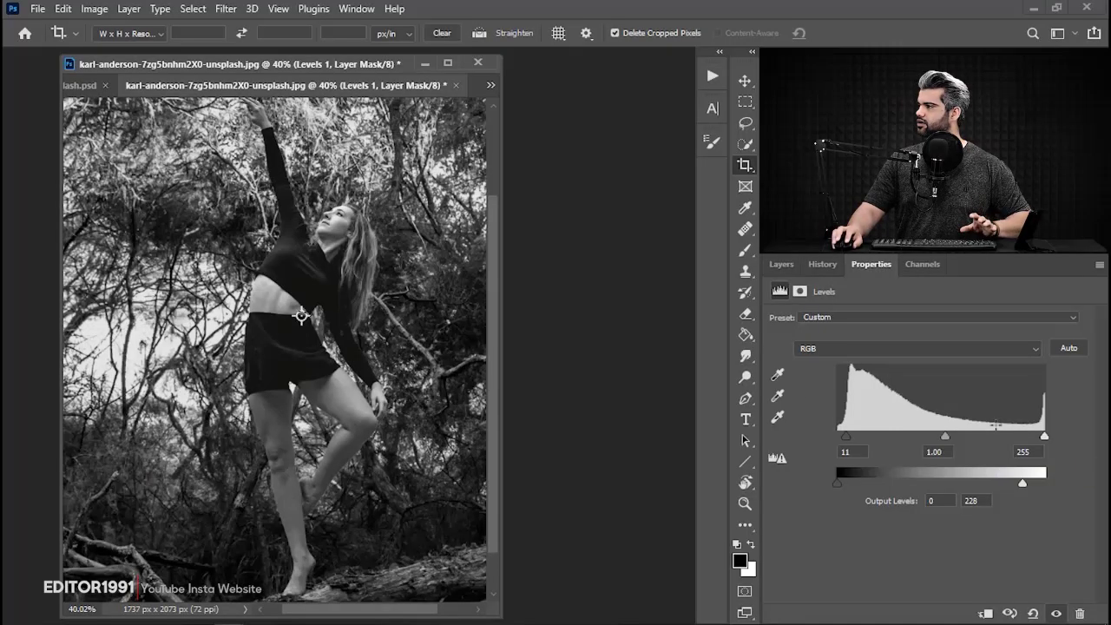
Reopen the dancer's clipped Curves adjustment and fine-tune the output of its black point against the forest.
{"action": "left_click", "coordinate": [781, 264]}
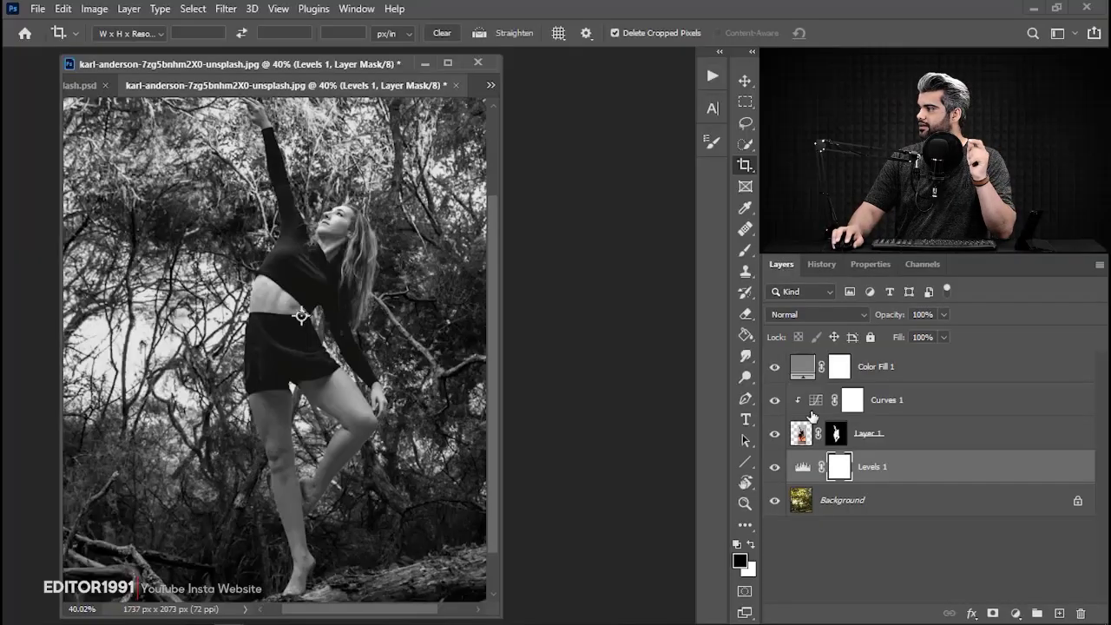
{"action": "double_click", "coordinate": [811, 416]}
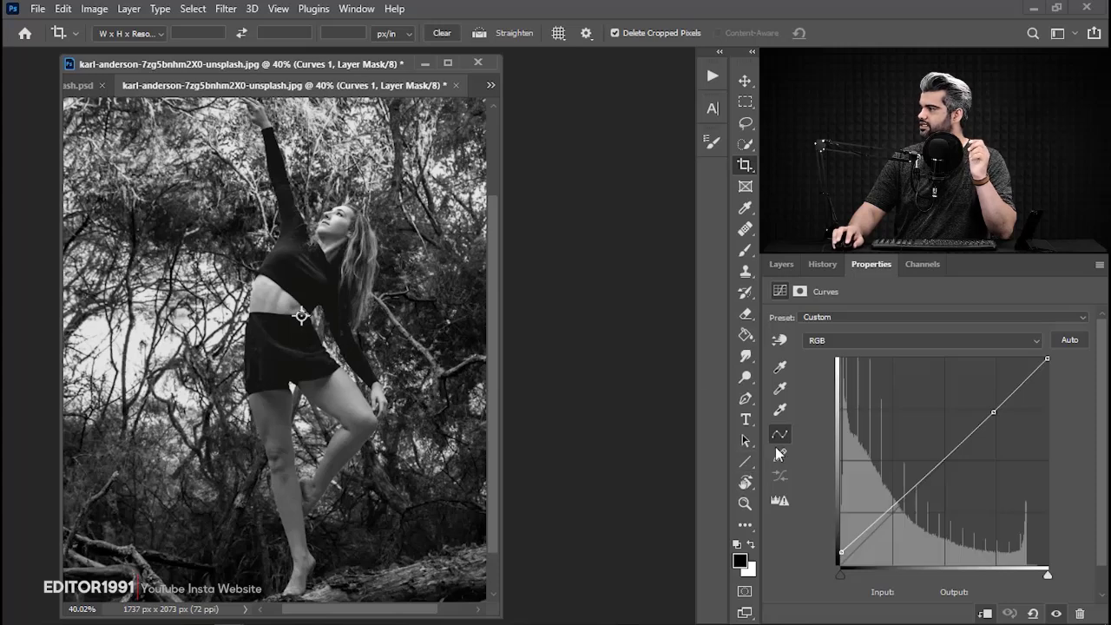
{"action": "left_click", "coordinate": [780, 341]}
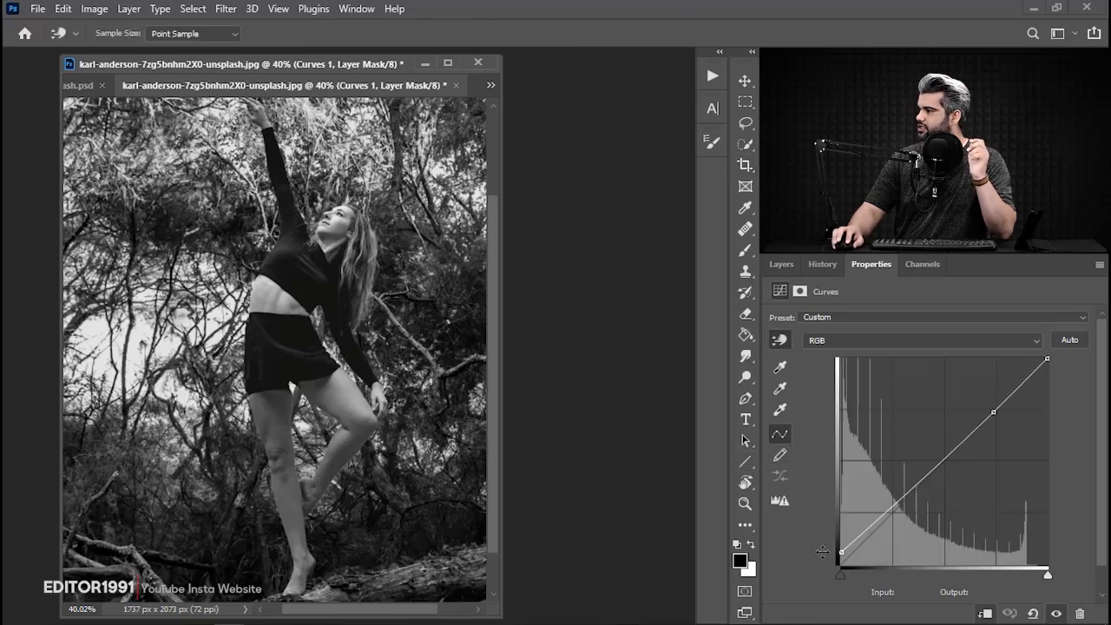
{"action": "left_click_drag", "start_coordinate": [841, 552], "coordinate": [831, 542]}
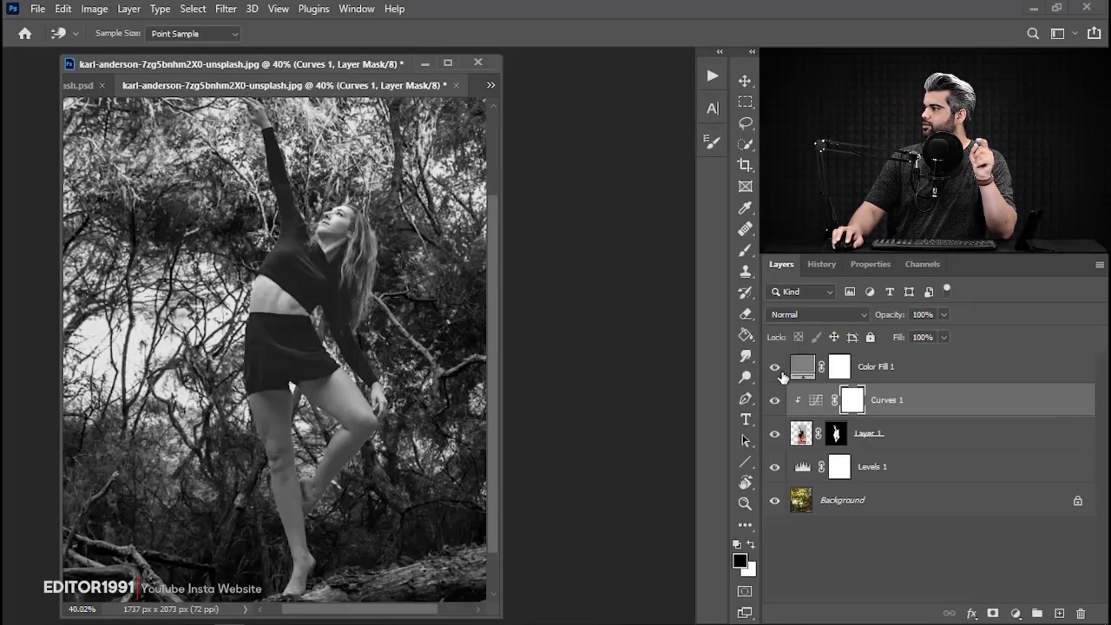
Change the blending mode of the gray Color Fill 1 layer to Luminosity so only colors are compared.
{"action": "left_click", "coordinate": [812, 369]}
{"action": "key", "text": "c"}
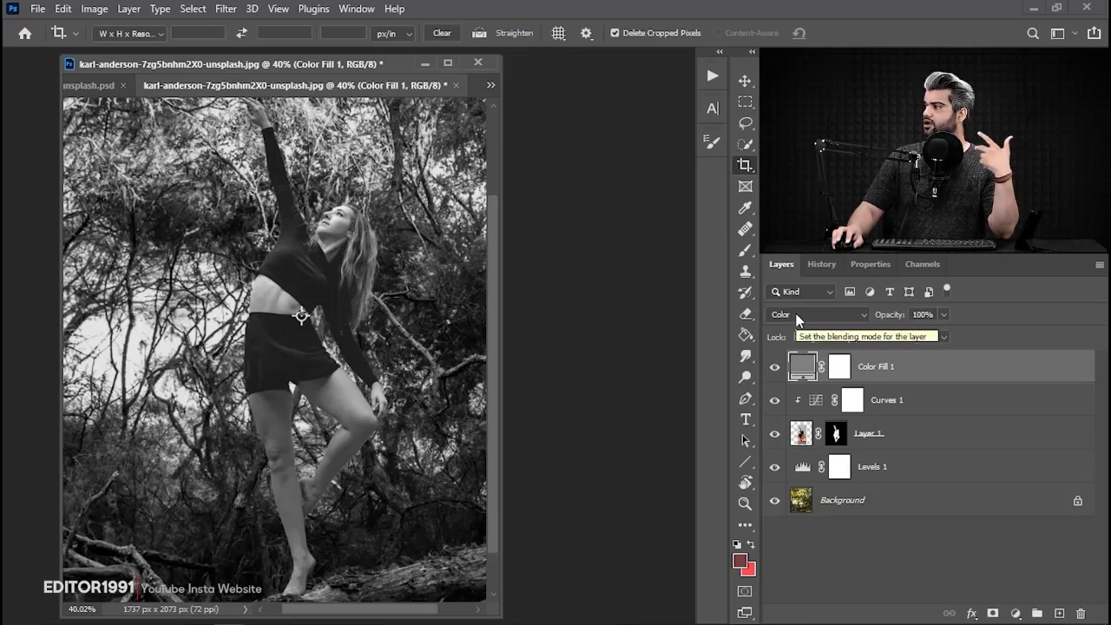
{"action": "left_click", "coordinate": [797, 316]}
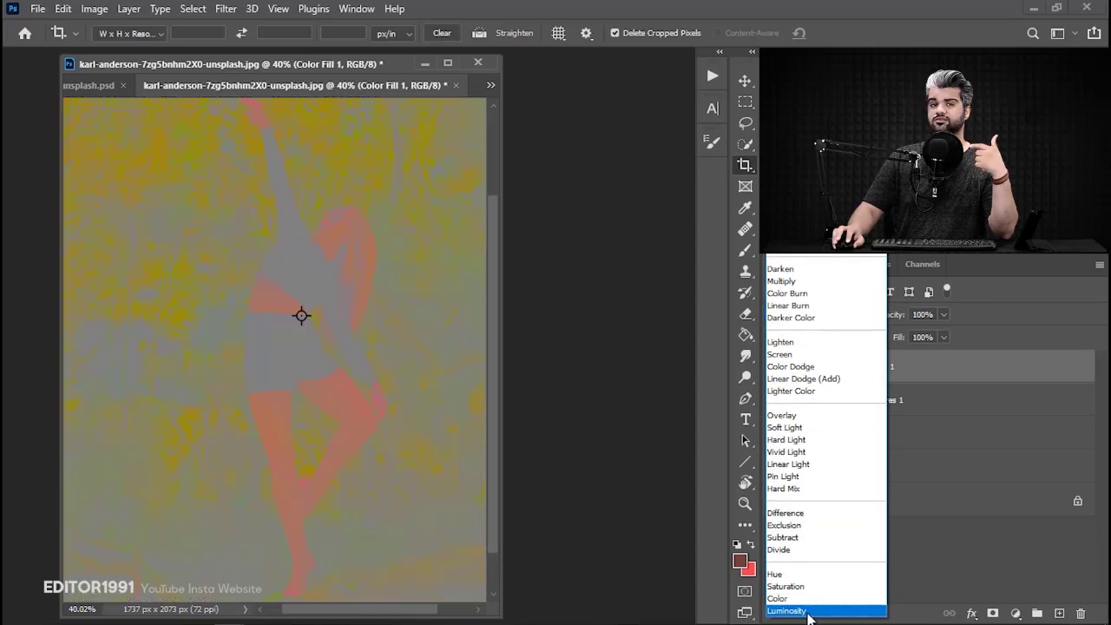
{"action": "left_click", "coordinate": [807, 617]}
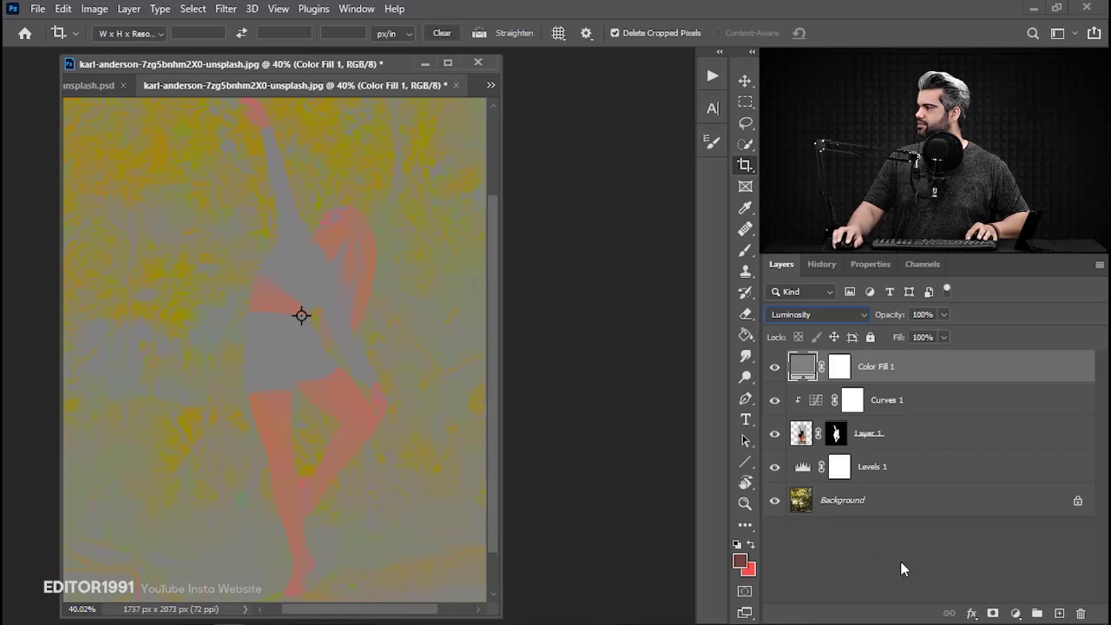
Add a second clipped Curves adjustment above Curves 1, try a midtone point in RGB and remove it.
{"action": "left_click", "coordinate": [908, 401]}
{"action": "left_click", "coordinate": [1016, 613]}
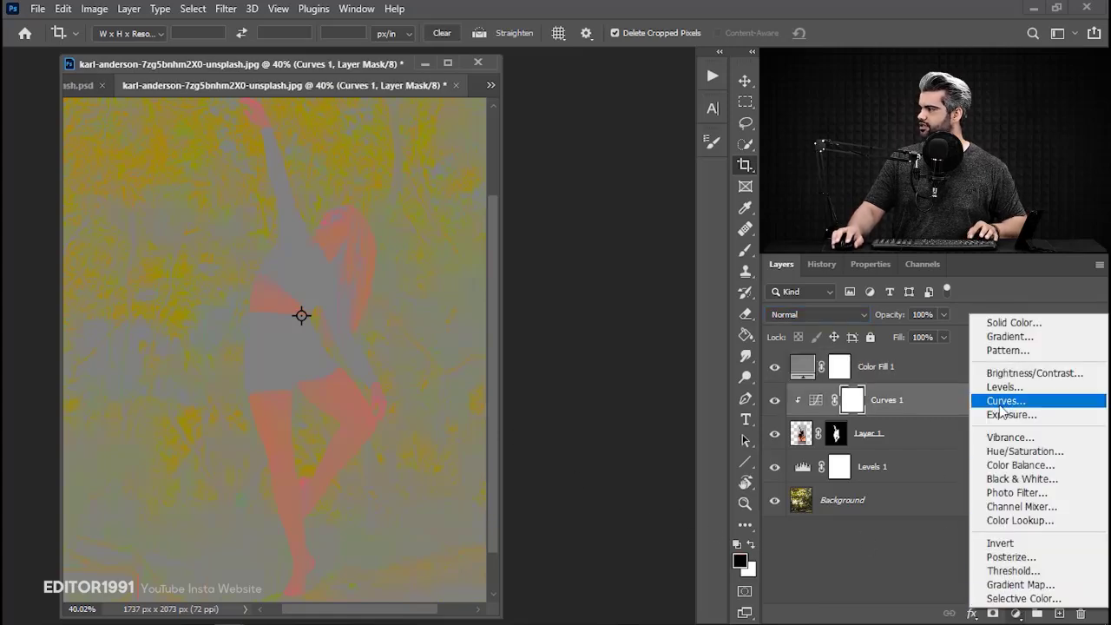
{"action": "left_click", "coordinate": [1000, 404]}
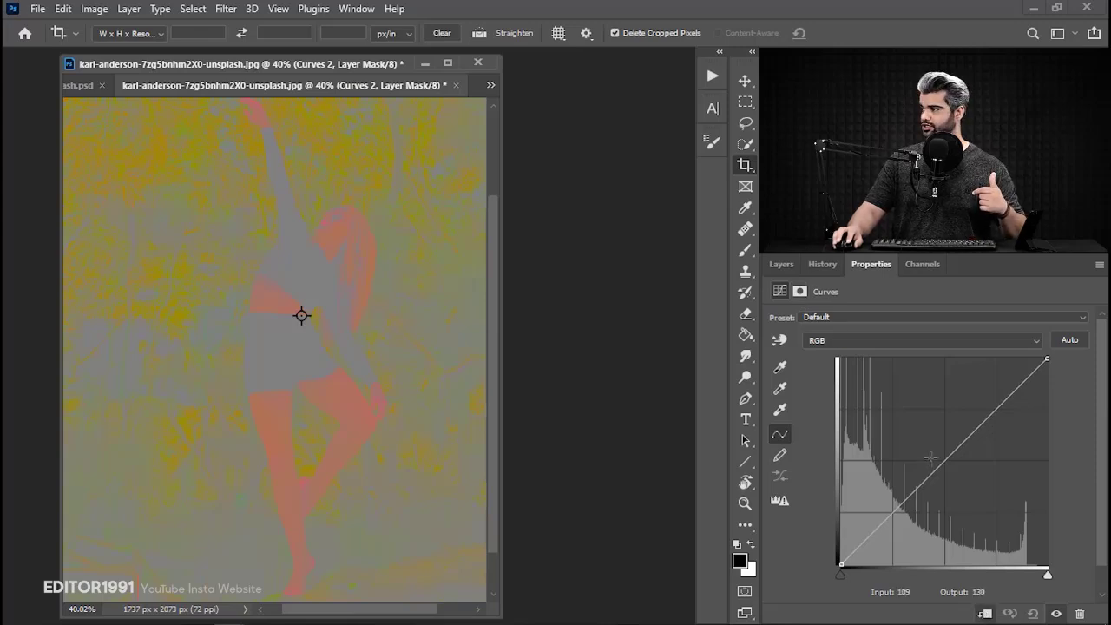
{"action": "left_click_drag", "start_coordinate": [943, 458], "coordinate": [918, 484]}
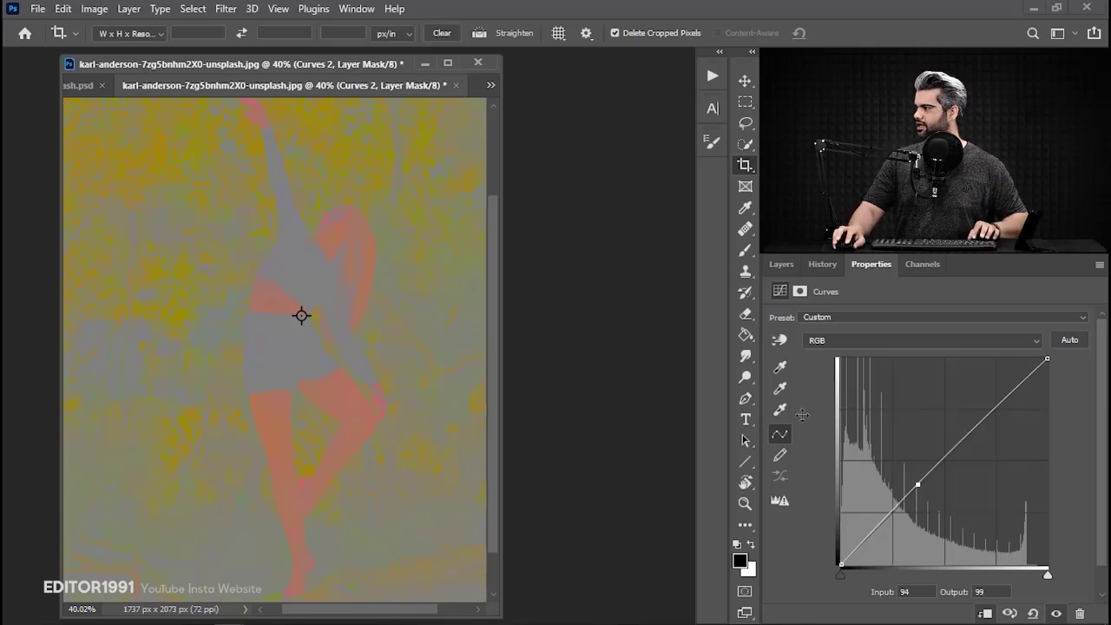
{"action": "left_click_drag", "start_coordinate": [918, 485], "coordinate": [561, 483]}
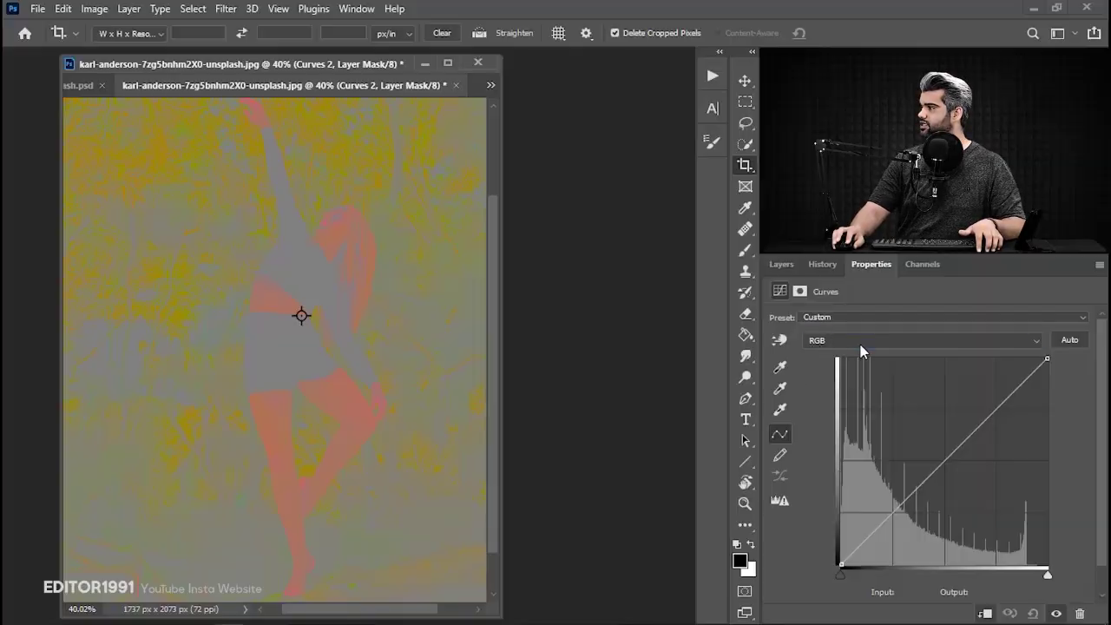
In the Blue channel of Curves 2, sample the dancer's dark top and lower that point to output 19 at input 37.
{"action": "left_click", "coordinate": [862, 347]}
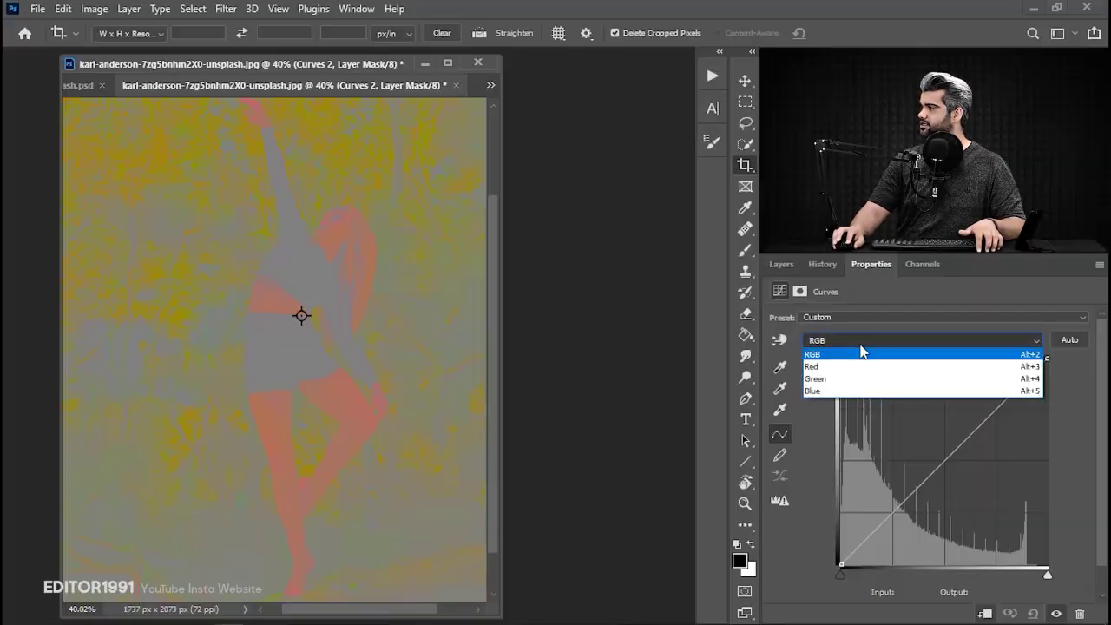
{"action": "left_click", "coordinate": [825, 393]}
{"action": "left_click_drag", "start_coordinate": [301, 240], "coordinate": [414, 325]}
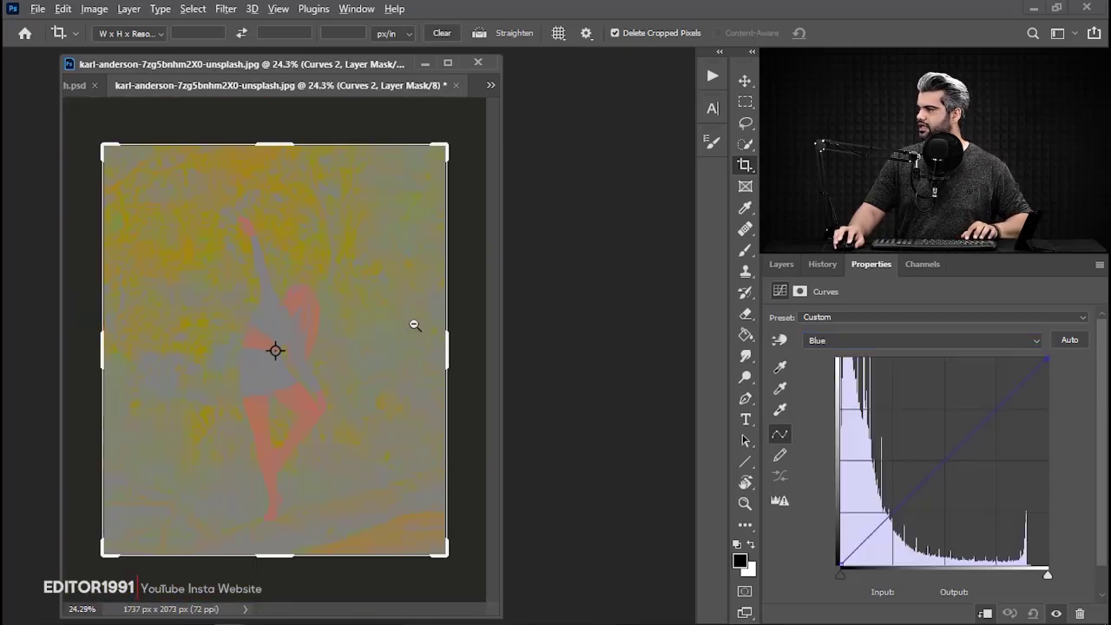
{"action": "left_click_drag", "start_coordinate": [502, 395], "coordinate": [597, 392]}
{"action": "left_click_drag", "start_coordinate": [443, 352], "coordinate": [542, 363]}
{"action": "scroll", "coordinate": [390, 387], "scroll_direction": "down", "scroll_amount": 3}
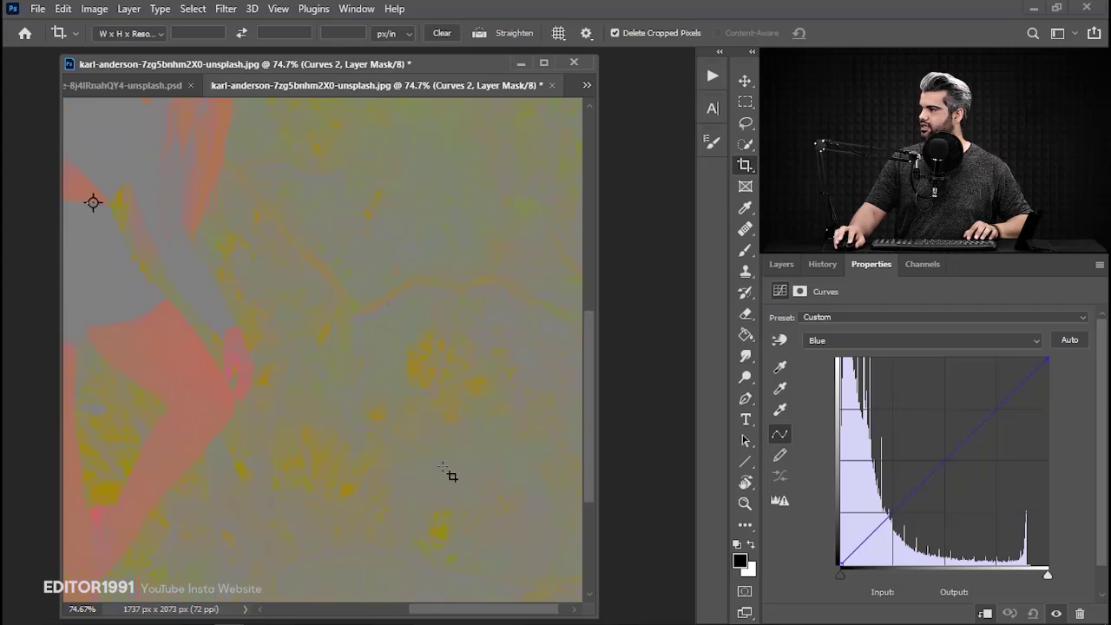
{"action": "scroll", "coordinate": [375, 417], "scroll_direction": "up", "scroll_amount": 4}
{"action": "scroll", "coordinate": [314, 323], "scroll_direction": "left", "scroll_amount": 4}
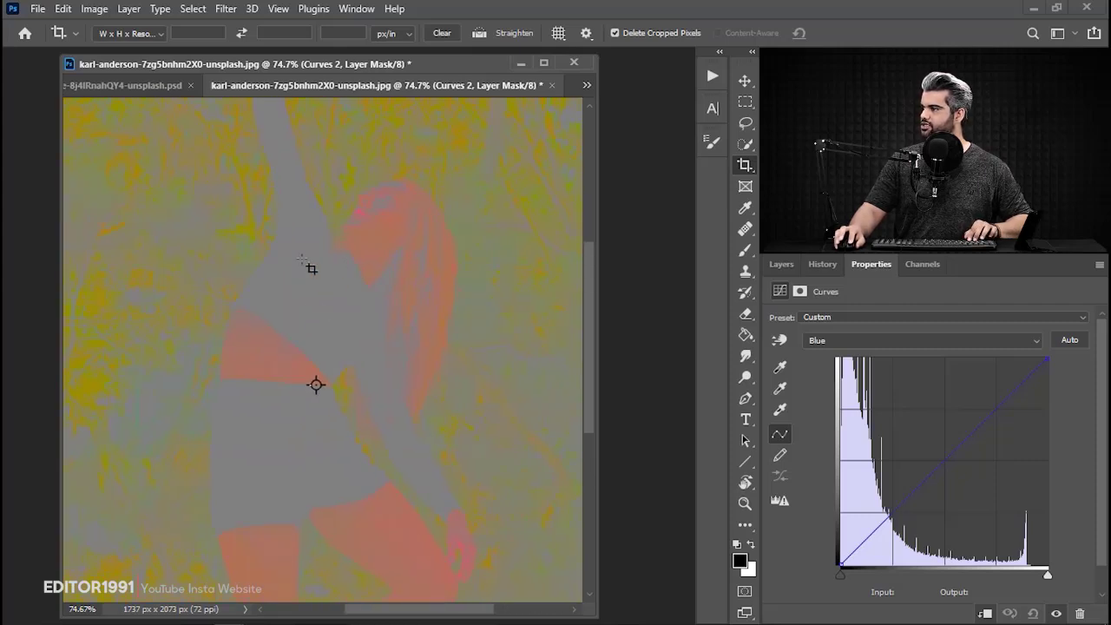
{"action": "left_click", "coordinate": [779, 340]}
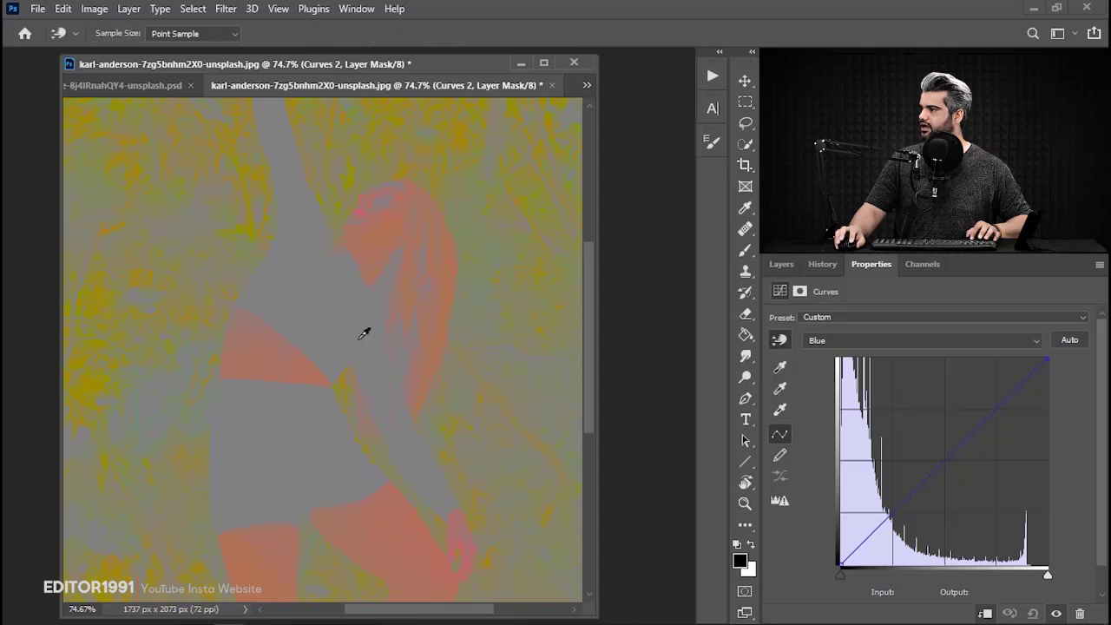
{"action": "left_click", "coordinate": [332, 302]}
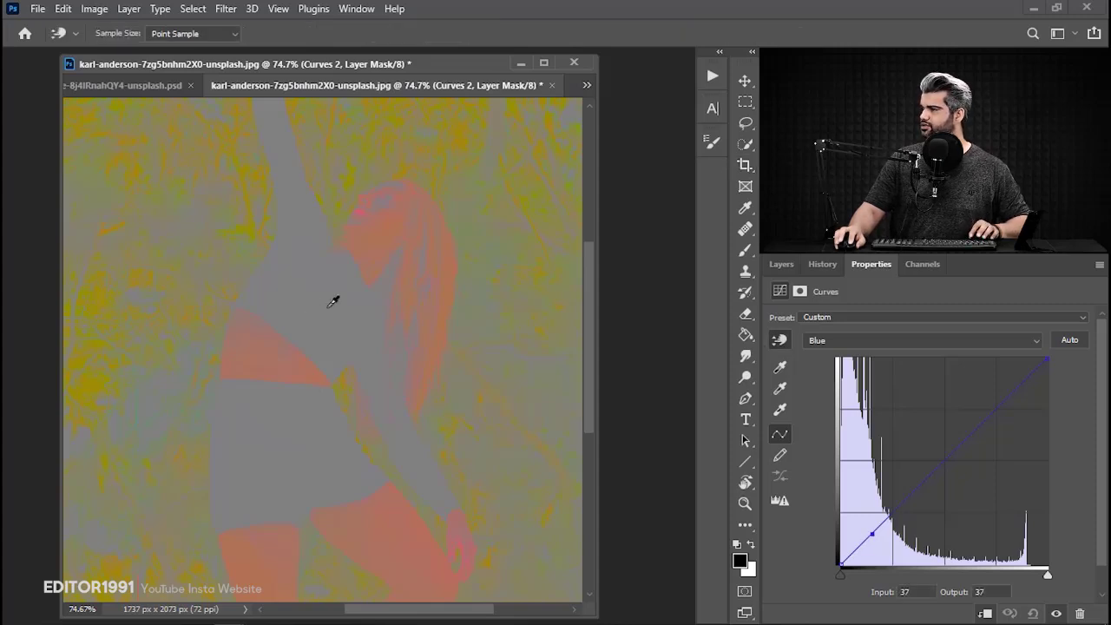
{"action": "left_click_drag", "start_coordinate": [335, 301], "coordinate": [338, 328]}
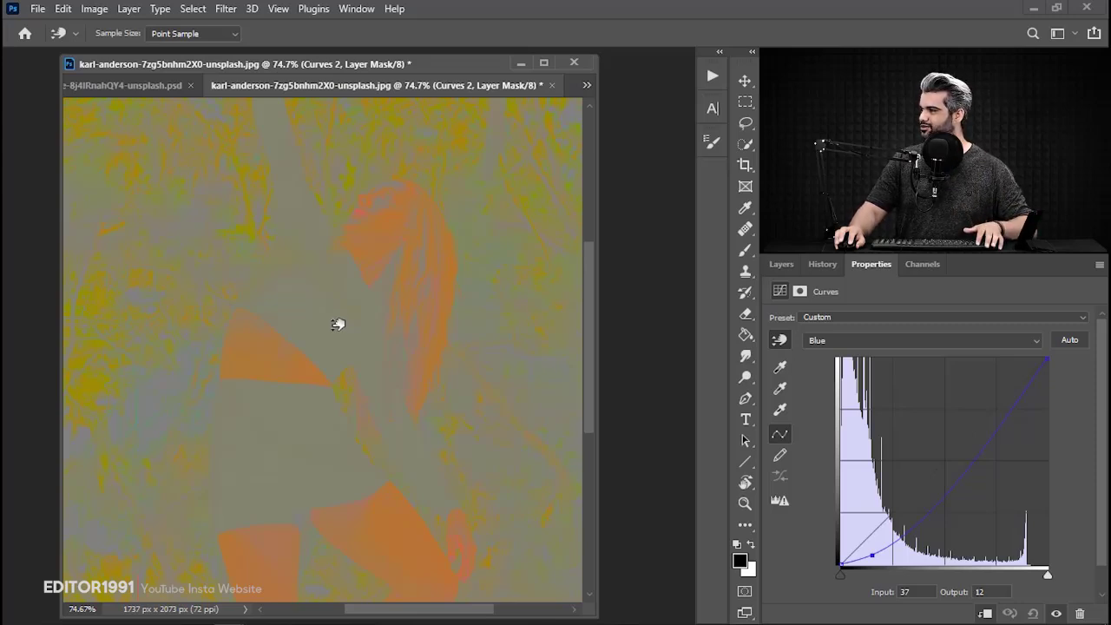
{"action": "left_click_drag", "start_coordinate": [338, 324], "coordinate": [337, 322]}
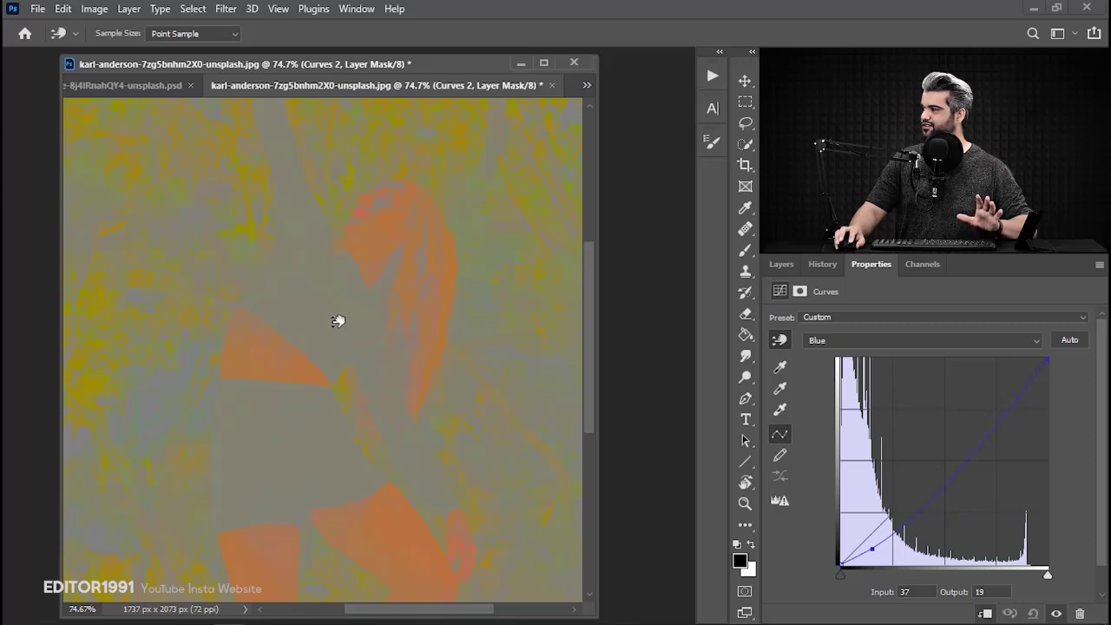
In the Green channel of Curves 2, sample the dancer's dark skirt and raise that shadow point slightly to match the forest.
{"action": "left_click", "coordinate": [849, 342]}
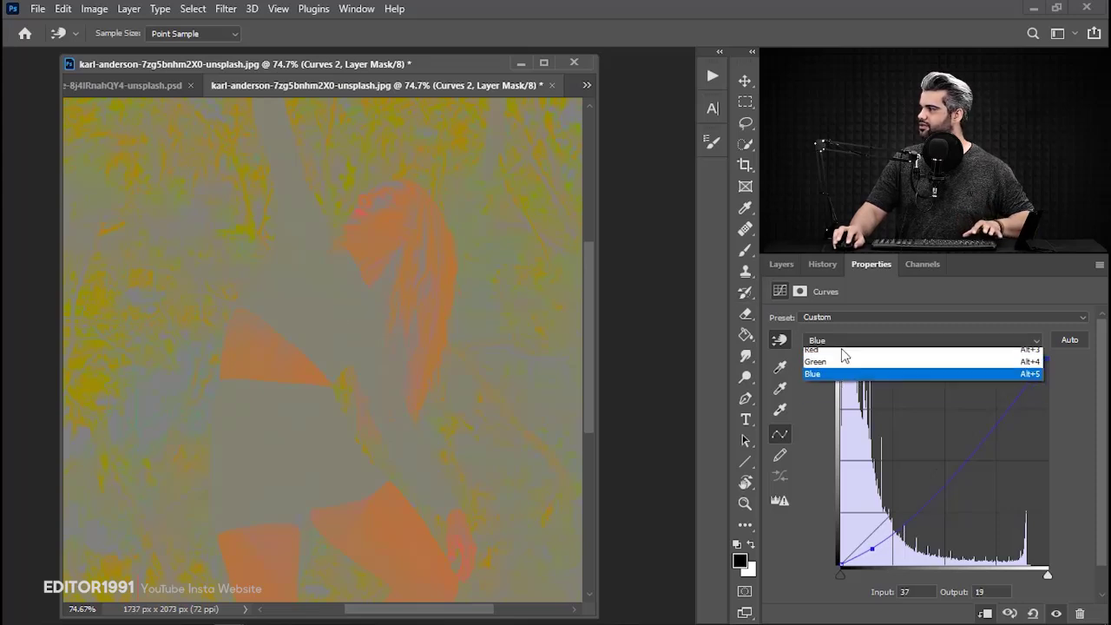
{"action": "left_click", "coordinate": [851, 377]}
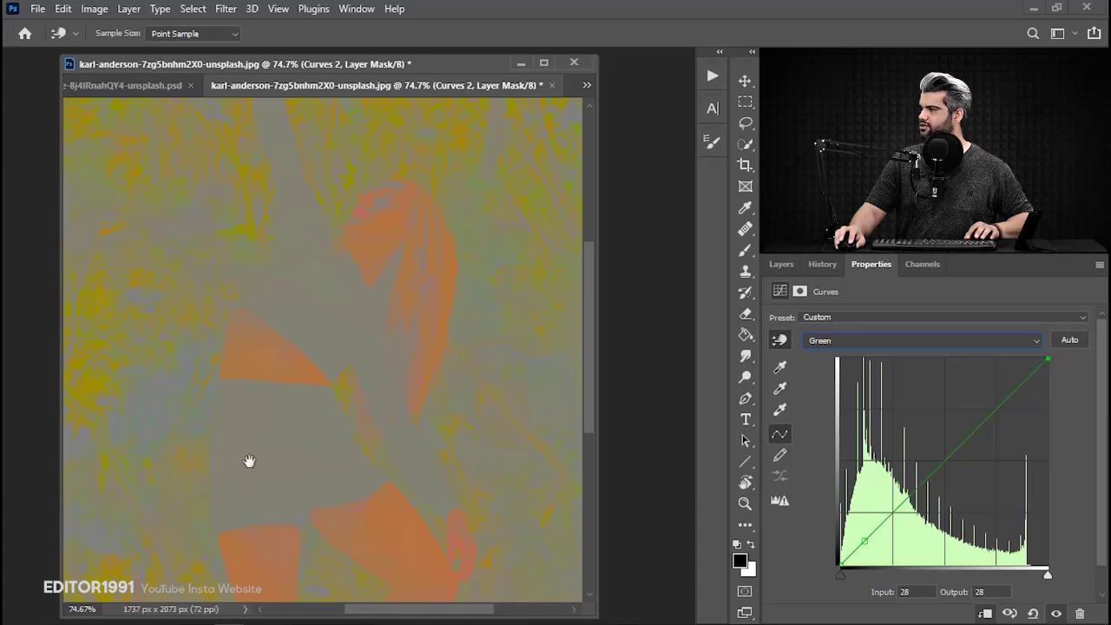
{"action": "left_click_drag", "start_coordinate": [293, 412], "coordinate": [303, 389]}
{"action": "left_click", "coordinate": [301, 386]}
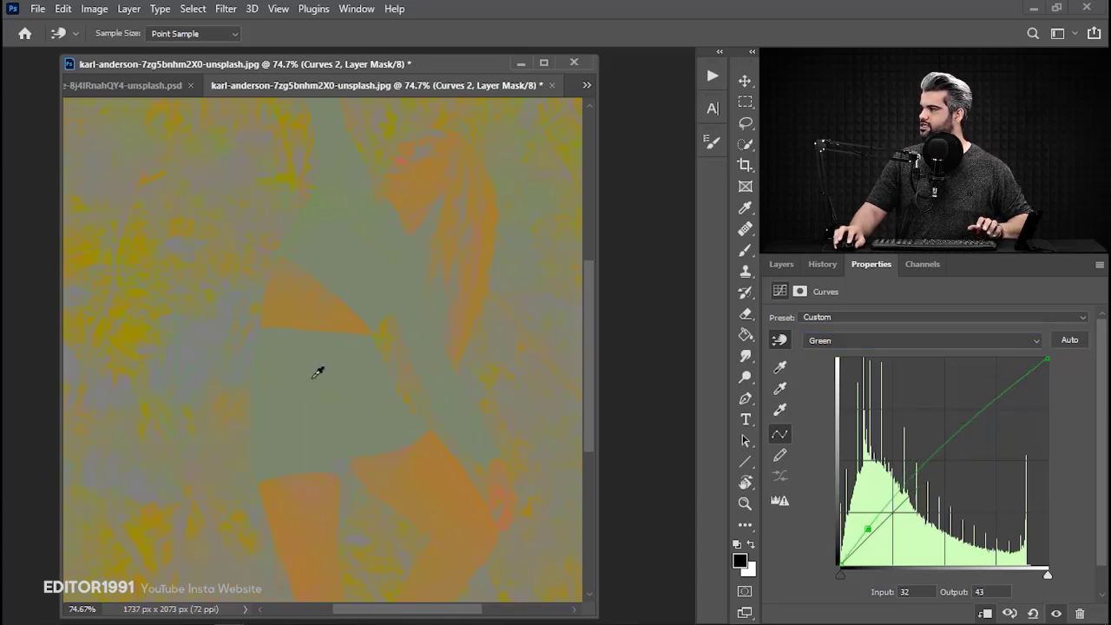
{"action": "key", "text": "ctrl+z"}
{"action": "mouse_move", "coordinate": [313, 386]}
{"action": "left_mouse_down"}
{"action": "mouse_move", "coordinate": [316, 370]}
{"action": "mouse_move", "coordinate": [317, 393]}
{"action": "mouse_move", "coordinate": [310, 374]}
{"action": "left_mouse_up"}
{"action": "left_click_drag", "start_coordinate": [345, 201], "coordinate": [273, 356]}
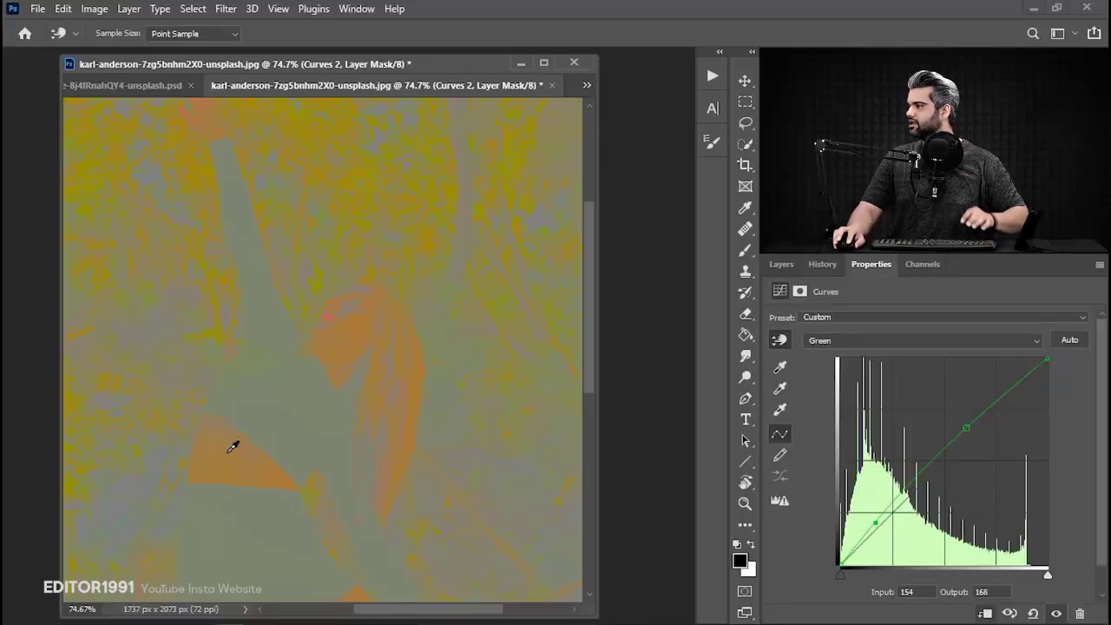
In the Red channel of Curves 2, sample the dancer's hair and lower that point to output 135 at input 145.
{"action": "left_click", "coordinate": [834, 340]}
{"action": "left_click", "coordinate": [826, 365]}
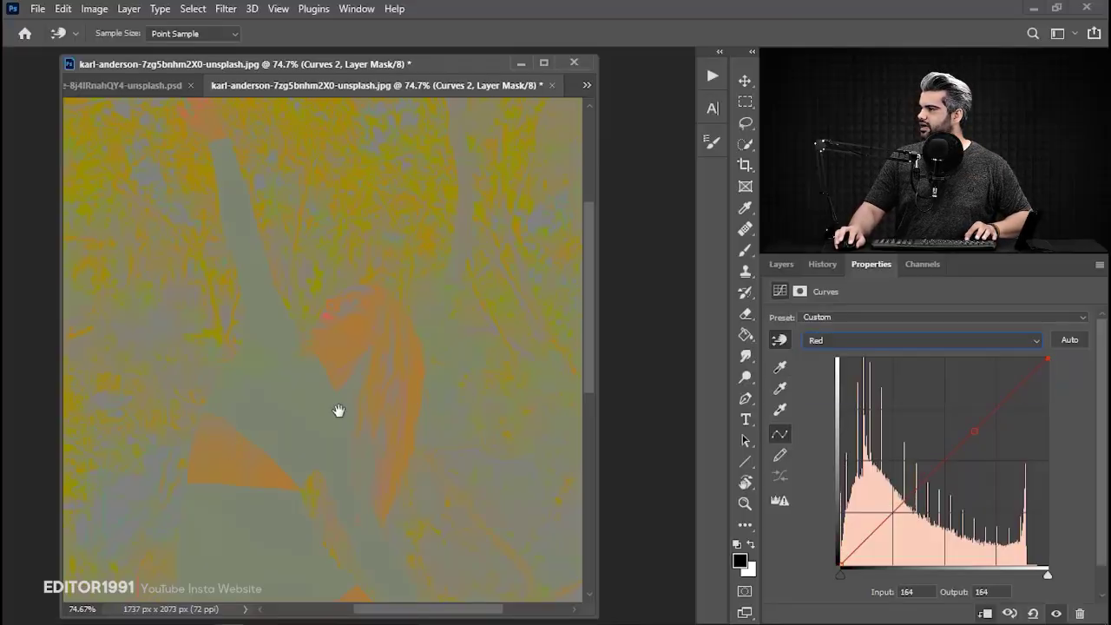
{"action": "mouse_move", "coordinate": [338, 409]}
{"action": "left_mouse_down"}
{"action": "mouse_move", "coordinate": [376, 375]}
{"action": "mouse_move", "coordinate": [356, 405]}
{"action": "left_mouse_up"}
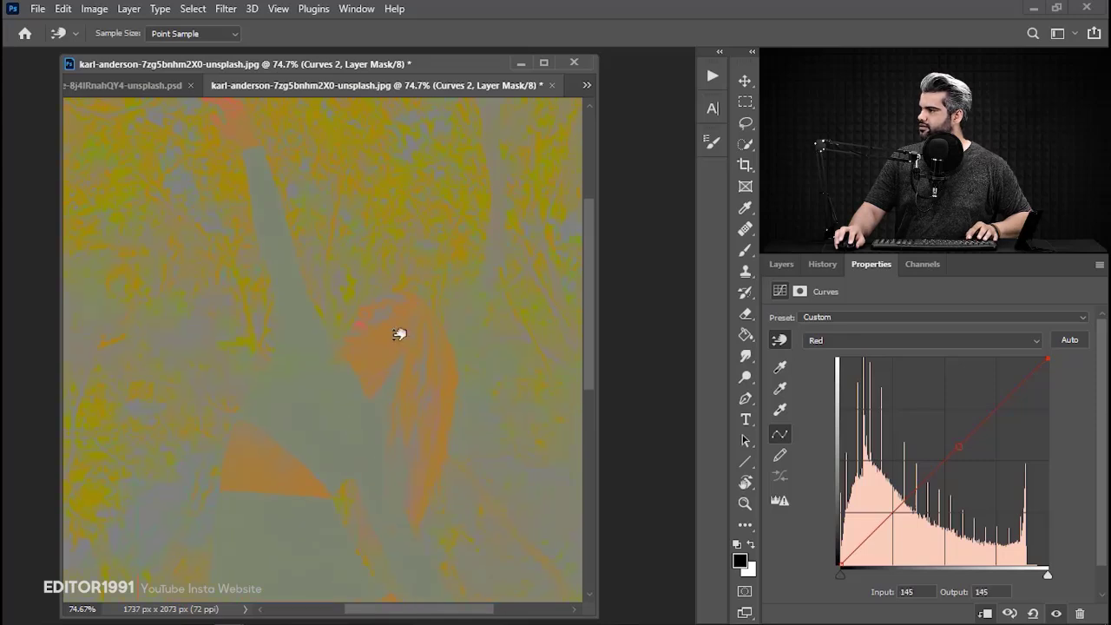
{"action": "left_click_drag", "start_coordinate": [400, 334], "coordinate": [399, 348]}
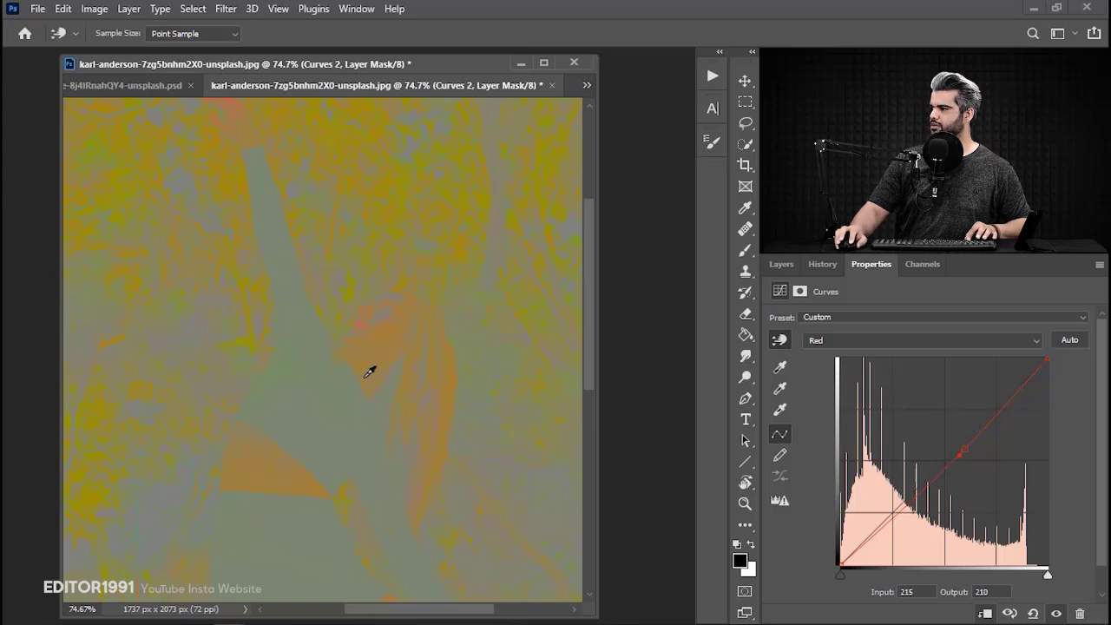
Return to the Blue channel of Curves 2 and readjust its shadow point to input 34, output 24.
{"action": "left_click_drag", "start_coordinate": [303, 489], "coordinate": [360, 363]}
{"action": "left_click", "coordinate": [816, 342]}
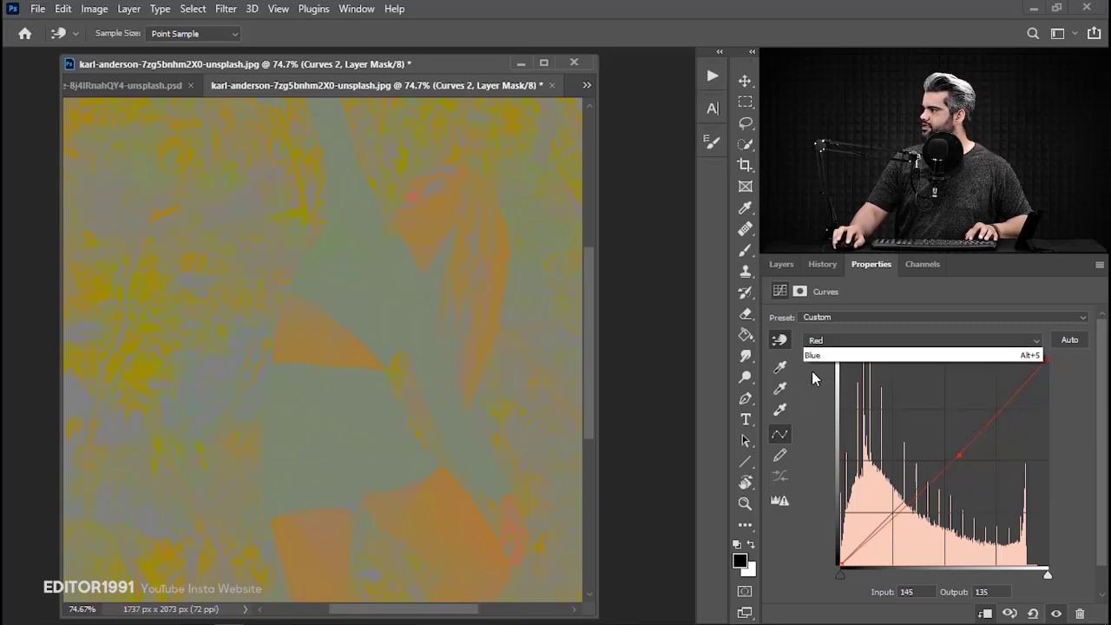
{"action": "left_click", "coordinate": [823, 391]}
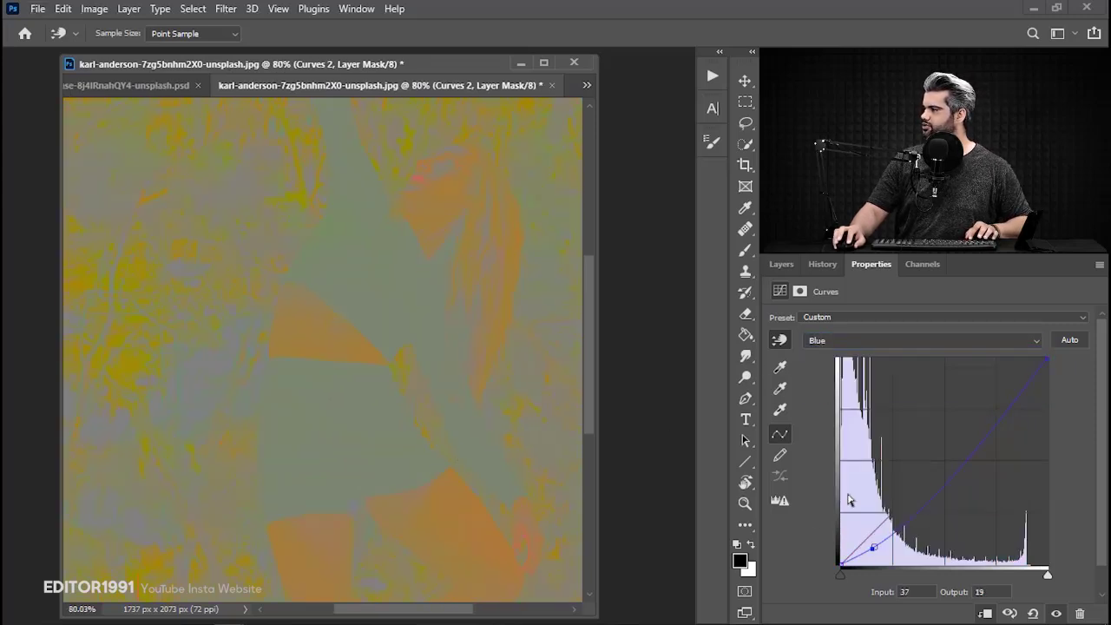
{"action": "left_click_drag", "start_coordinate": [872, 544], "coordinate": [869, 540]}
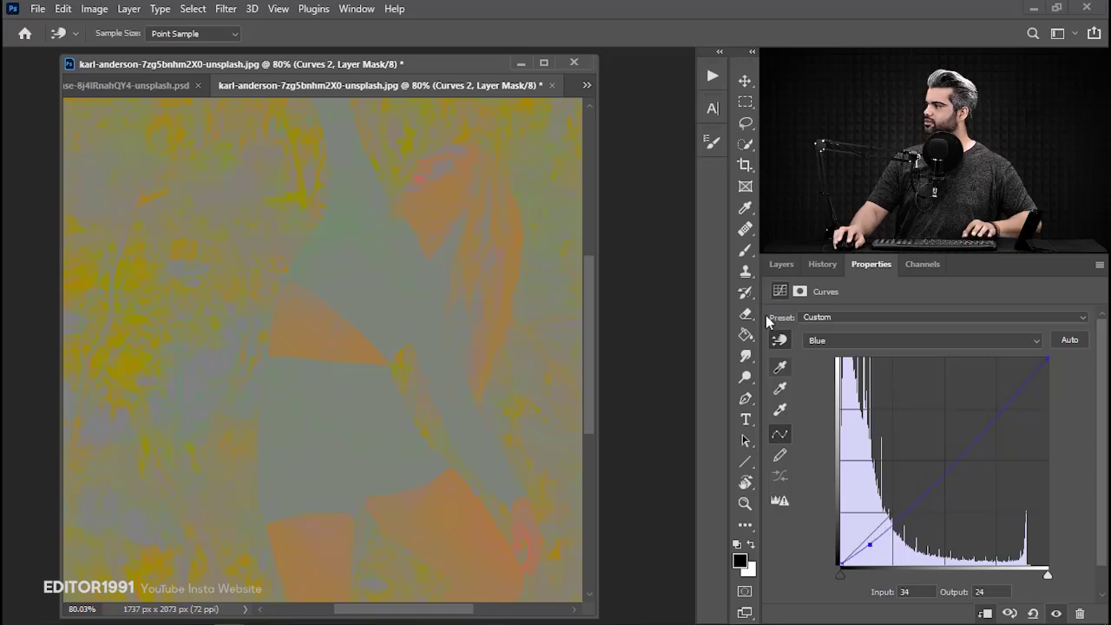
Hide the gray Color Fill 1 check layer and inspect the dancer's colors against the forest up close.
{"action": "left_click", "coordinate": [780, 265]}
{"action": "left_click", "coordinate": [776, 367]}
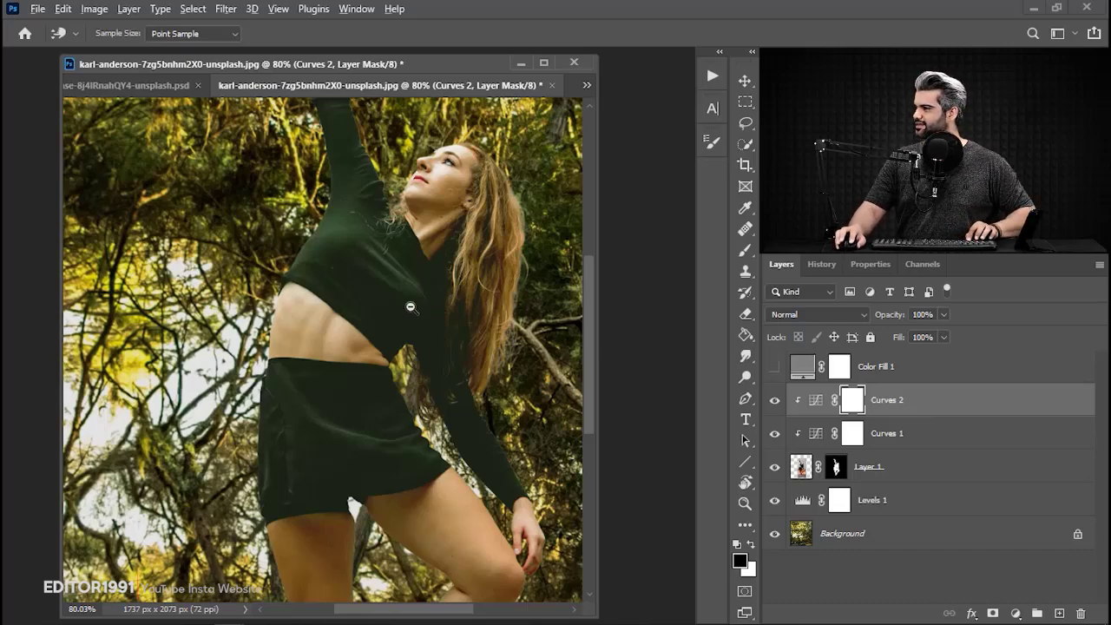
{"action": "left_click_drag", "start_coordinate": [411, 308], "coordinate": [378, 307]}
{"action": "left_click_drag", "start_coordinate": [400, 350], "coordinate": [328, 332]}
{"action": "left_click_drag", "start_coordinate": [366, 228], "coordinate": [397, 230]}
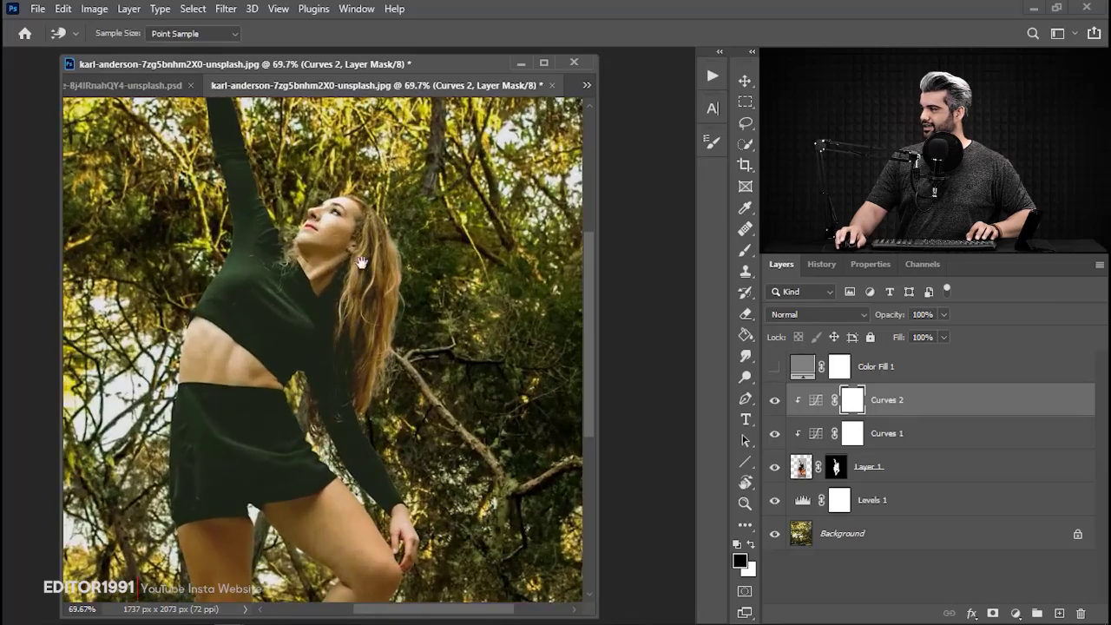
{"action": "left_click_drag", "start_coordinate": [318, 279], "coordinate": [381, 296]}
Compare the composite with and without Curves 1 and Curves 2, both up close and in full view.
{"action": "left_click_drag", "start_coordinate": [773, 438], "coordinate": [777, 419]}
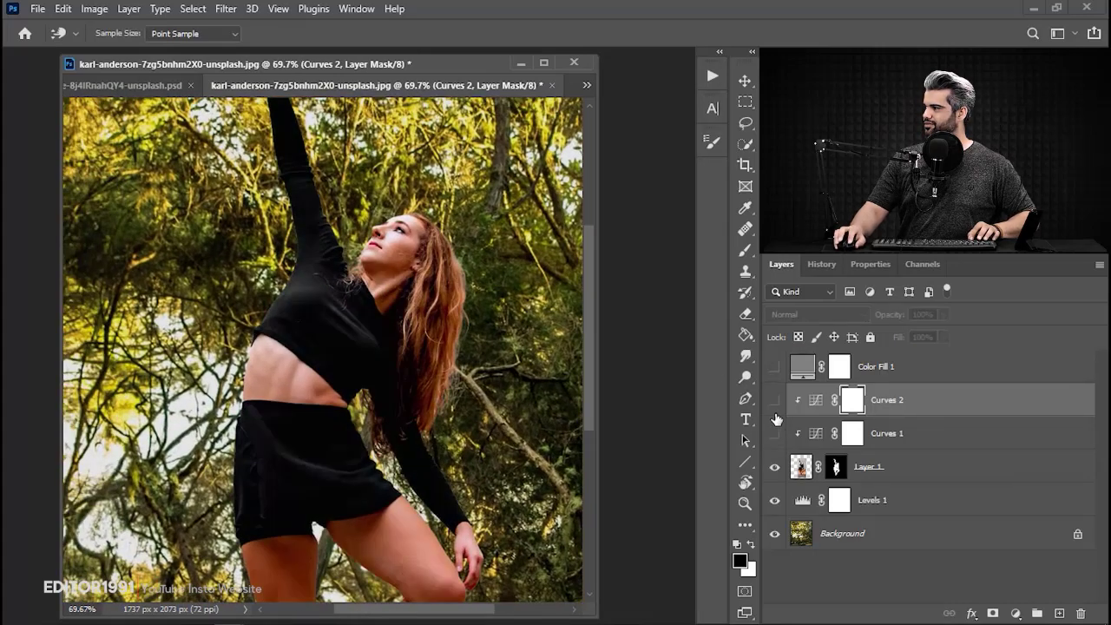
{"action": "left_click", "coordinate": [775, 400]}
{"action": "key", "text": "ctrl+0"}
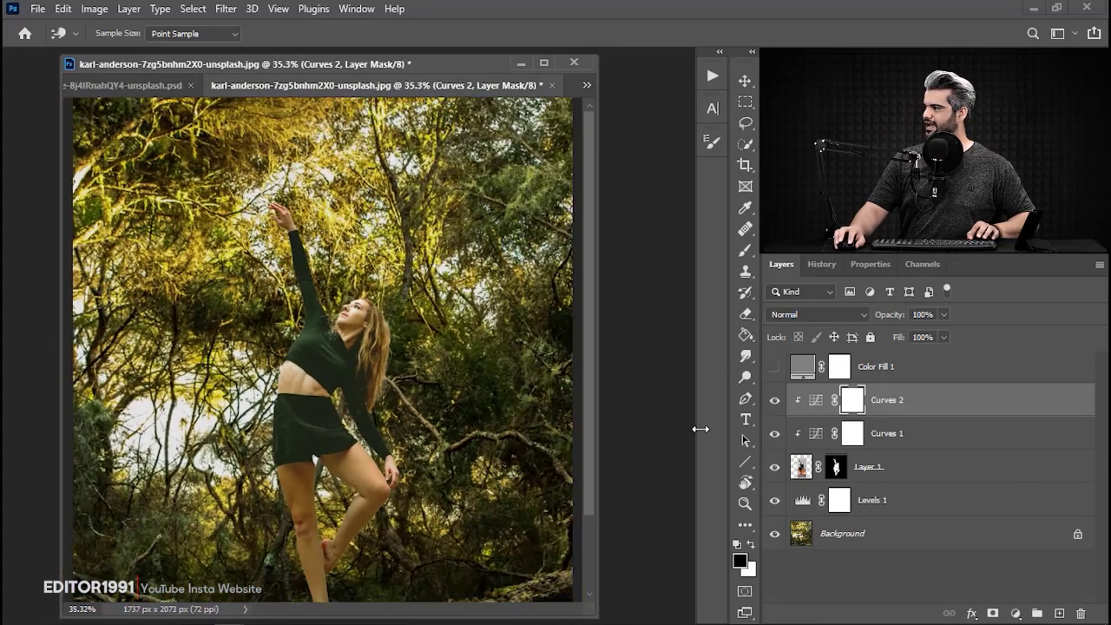
{"action": "left_click_drag", "start_coordinate": [778, 436], "coordinate": [776, 409]}
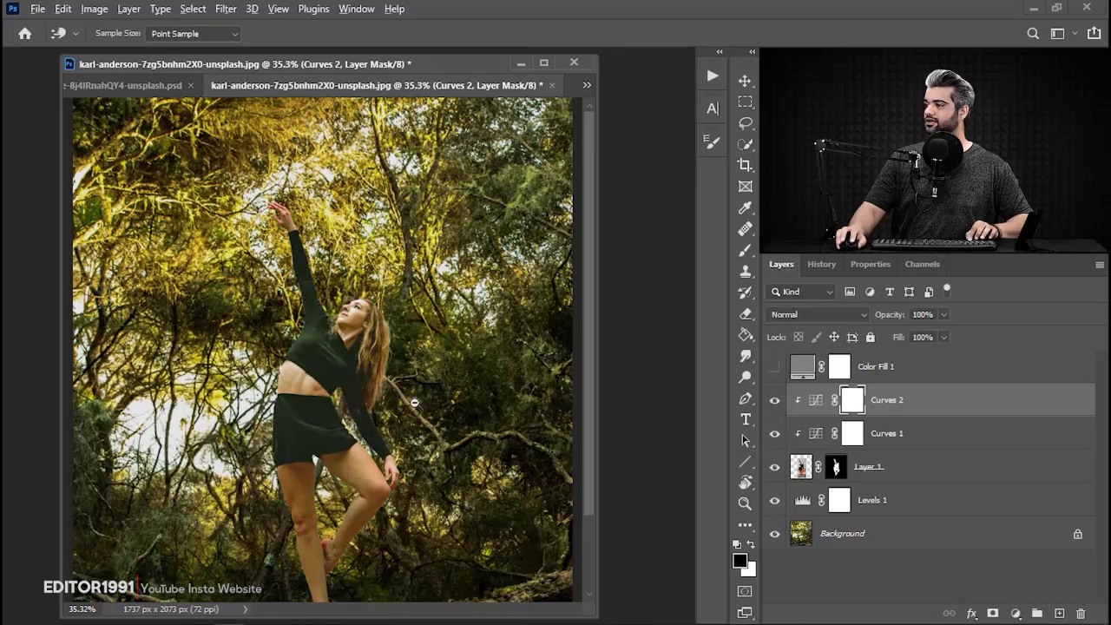
{"action": "left_click_drag", "start_coordinate": [403, 404], "coordinate": [378, 406]}
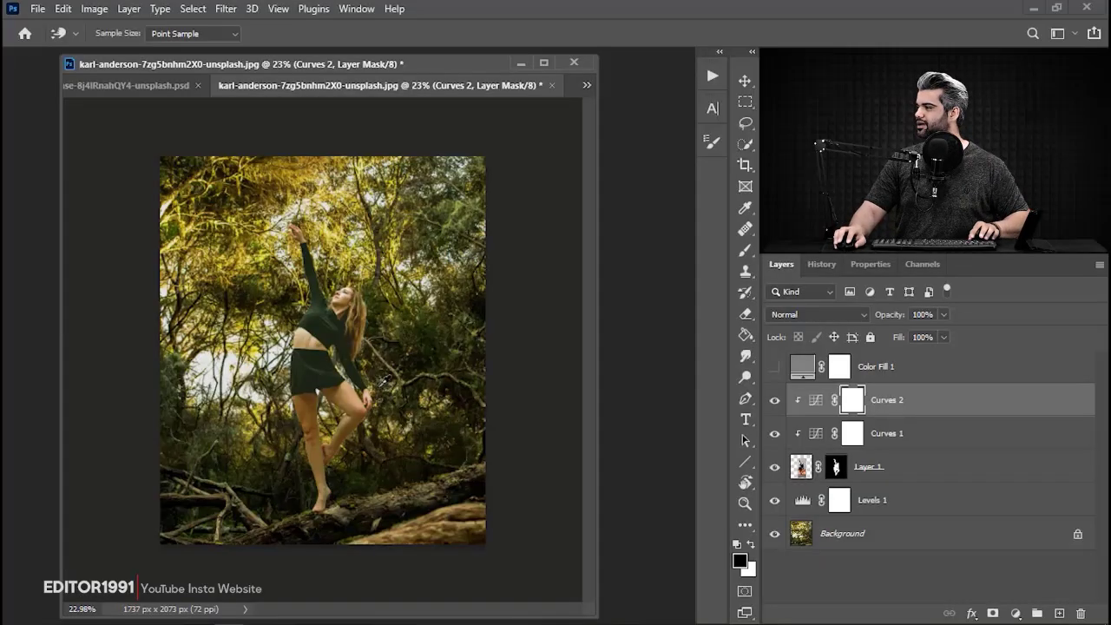
Duplicate the Background layer and convert the copy to a Smart Object.
{"action": "key", "text": "c"}
{"action": "left_click", "coordinate": [929, 551]}
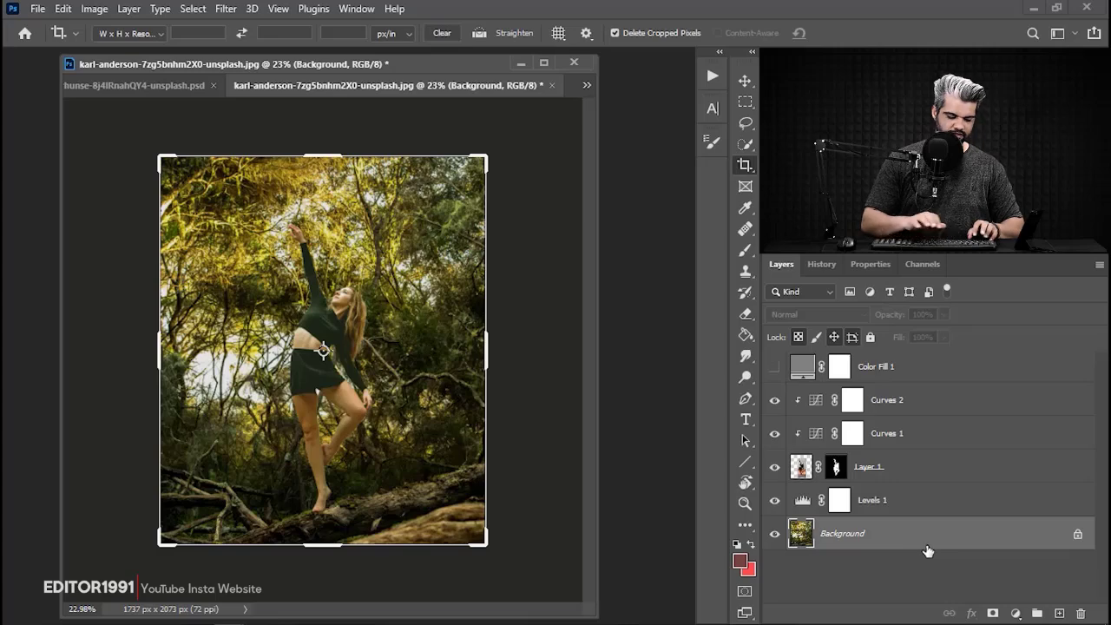
{"action": "key", "text": "ctrl+j"}
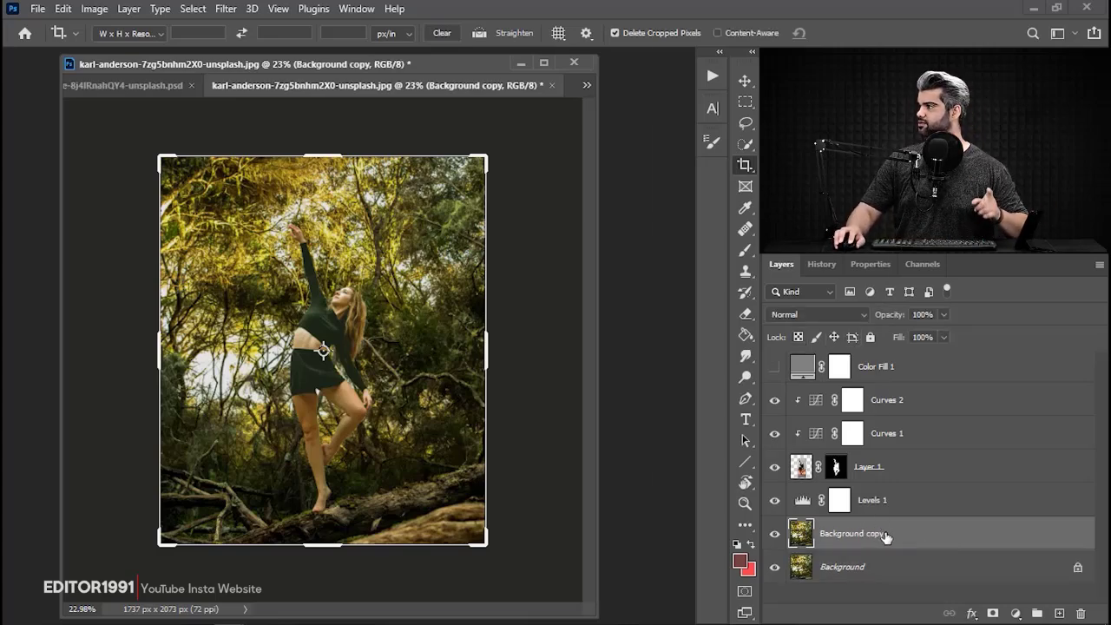
{"action": "right_click", "coordinate": [882, 533]}
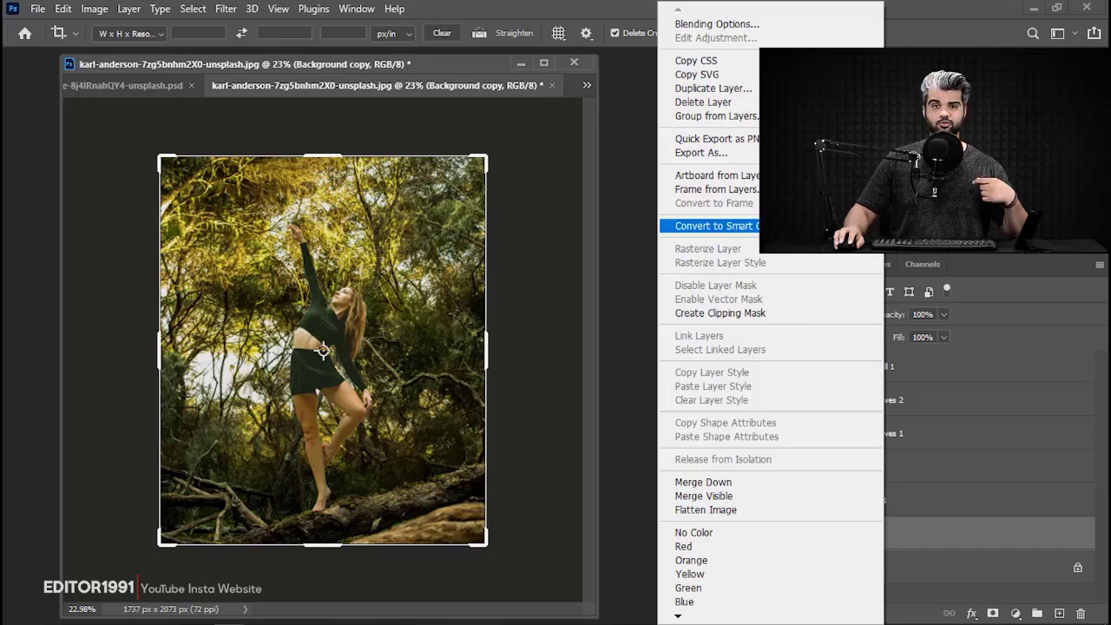
{"action": "left_click", "coordinate": [713, 226]}
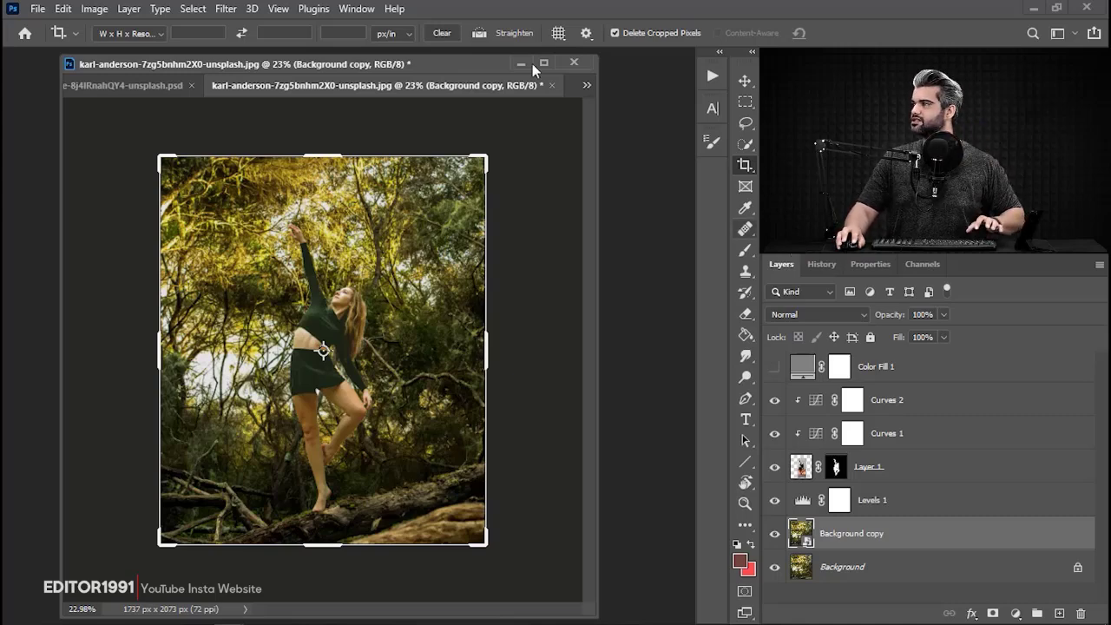
Start a Field Blur on the Background copy Smart Object and set its blur to 20 px.
{"action": "left_click", "coordinate": [222, 10]}
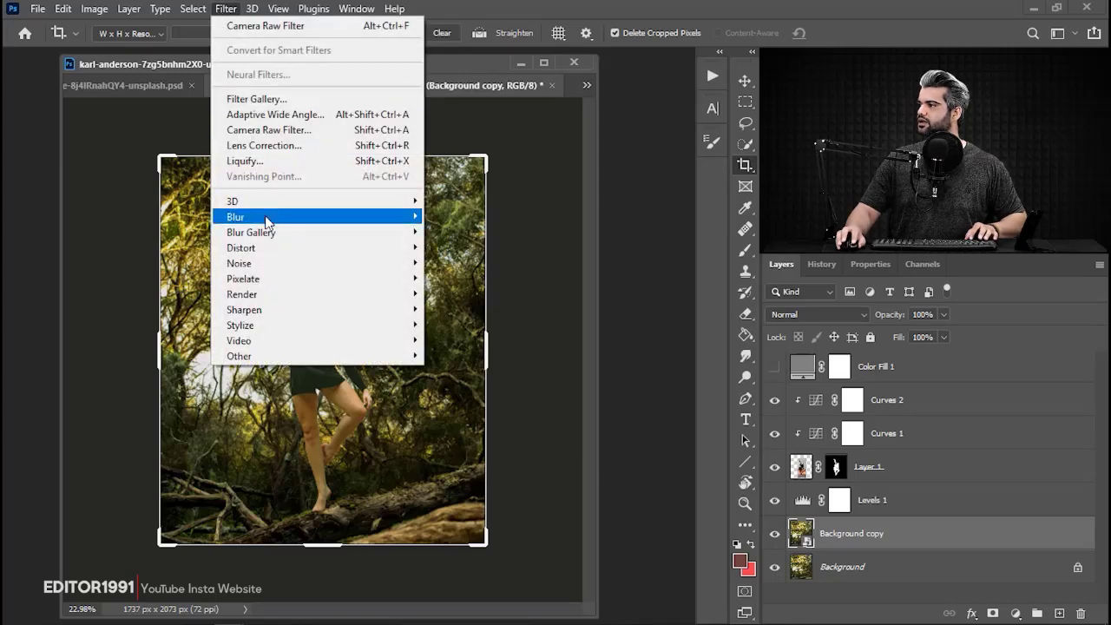
{"action": "mouse_move", "coordinate": [266, 222]}
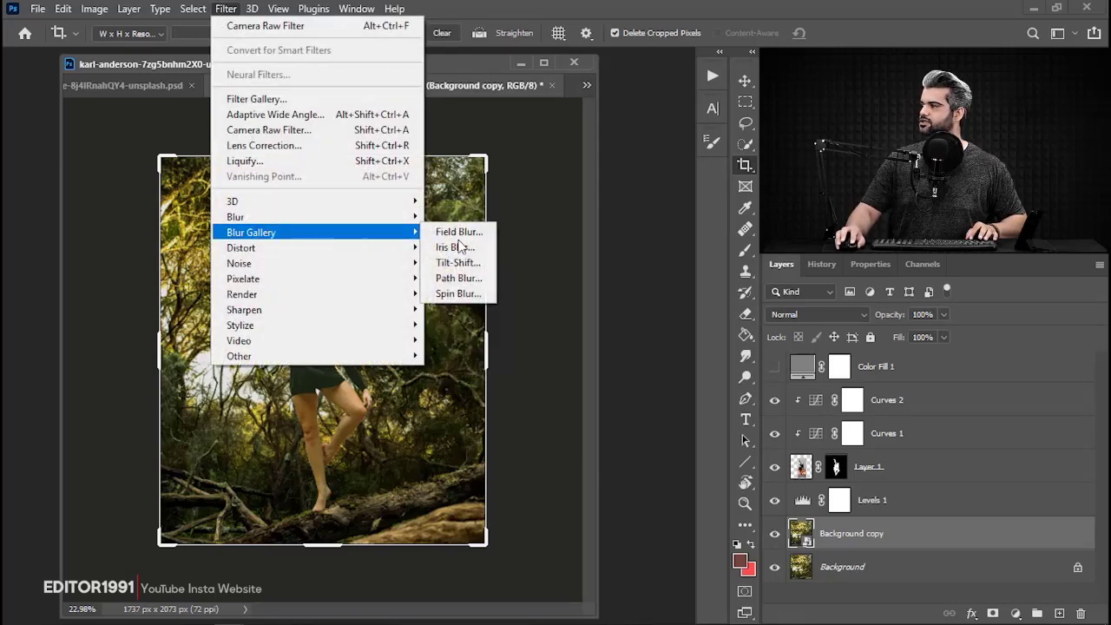
{"action": "left_click", "coordinate": [478, 230]}
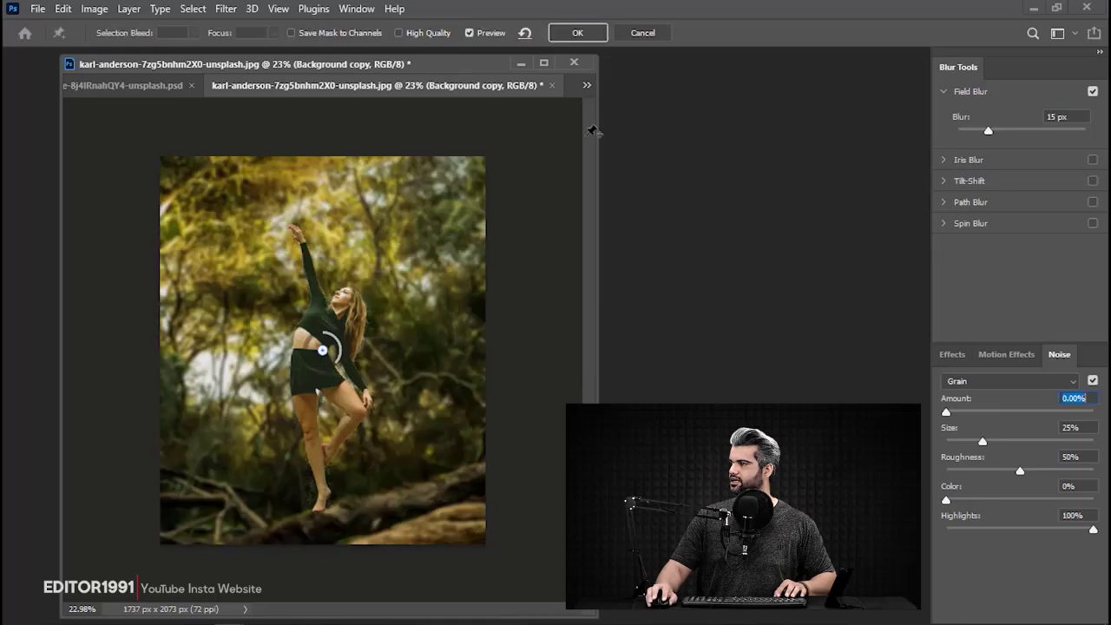
{"action": "scroll", "coordinate": [335, 290], "scroll_direction": "up", "scroll_amount": 10}
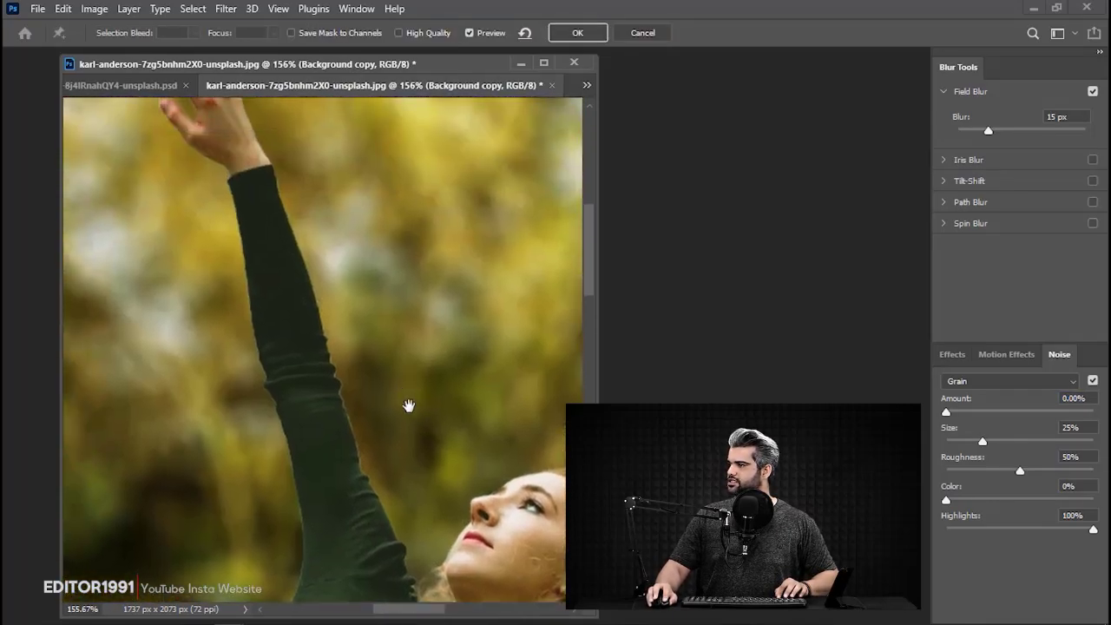
{"action": "left_click_drag", "start_coordinate": [242, 229], "coordinate": [277, 477]}
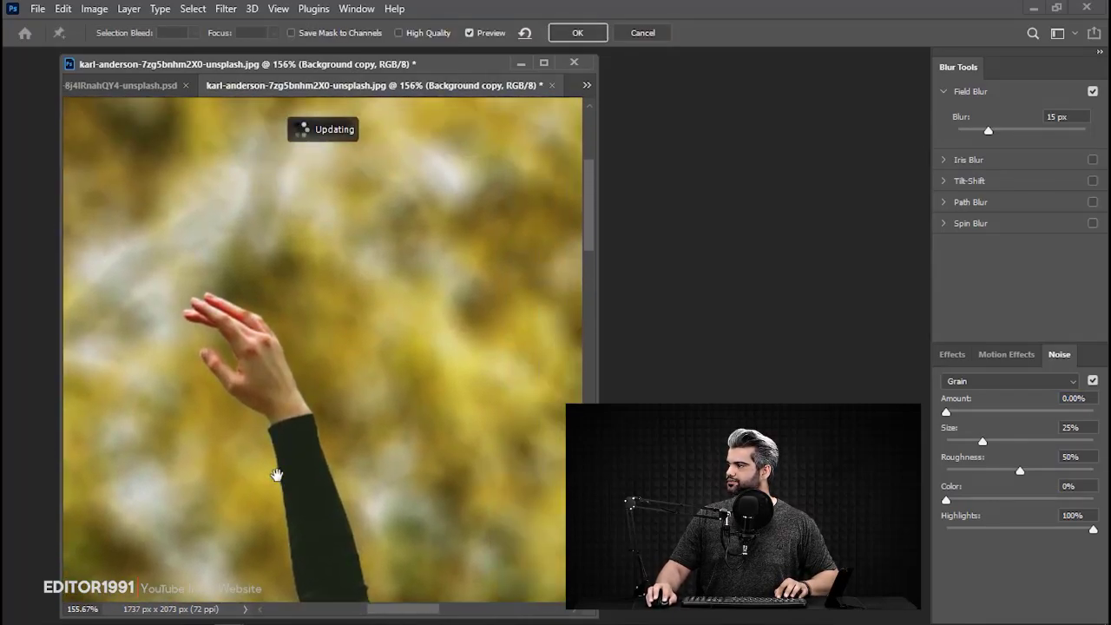
{"action": "left_click_drag", "start_coordinate": [290, 391], "coordinate": [370, 403]}
{"action": "scroll", "coordinate": [371, 403], "scroll_direction": "down", "scroll_amount": 12}
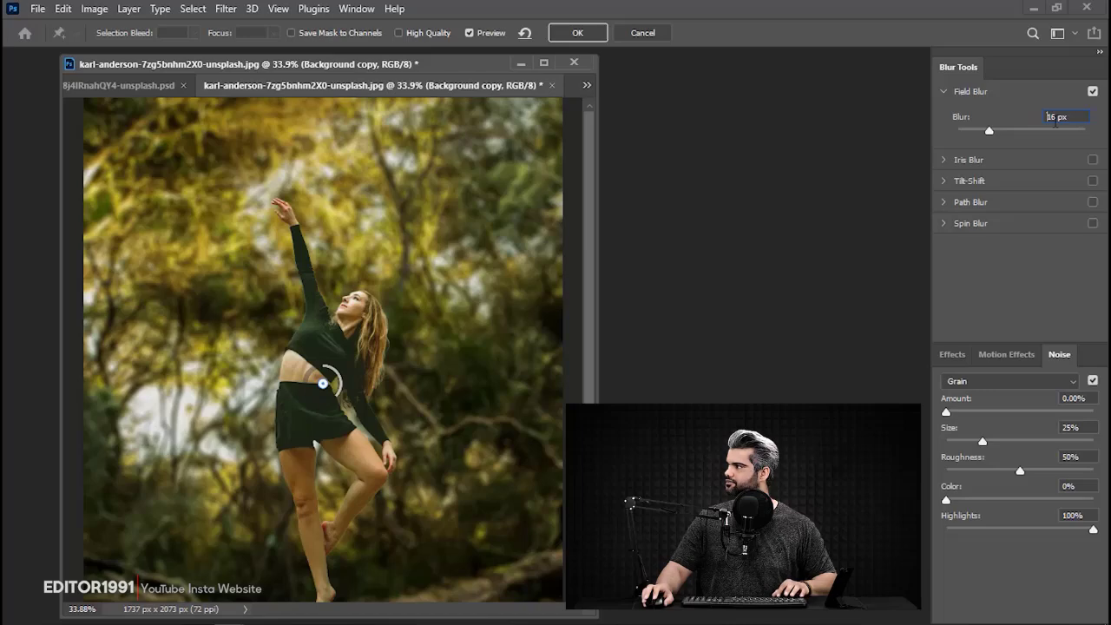
{"action": "scroll", "coordinate": [1056, 121], "scroll_direction": "up", "scroll_amount": 5}
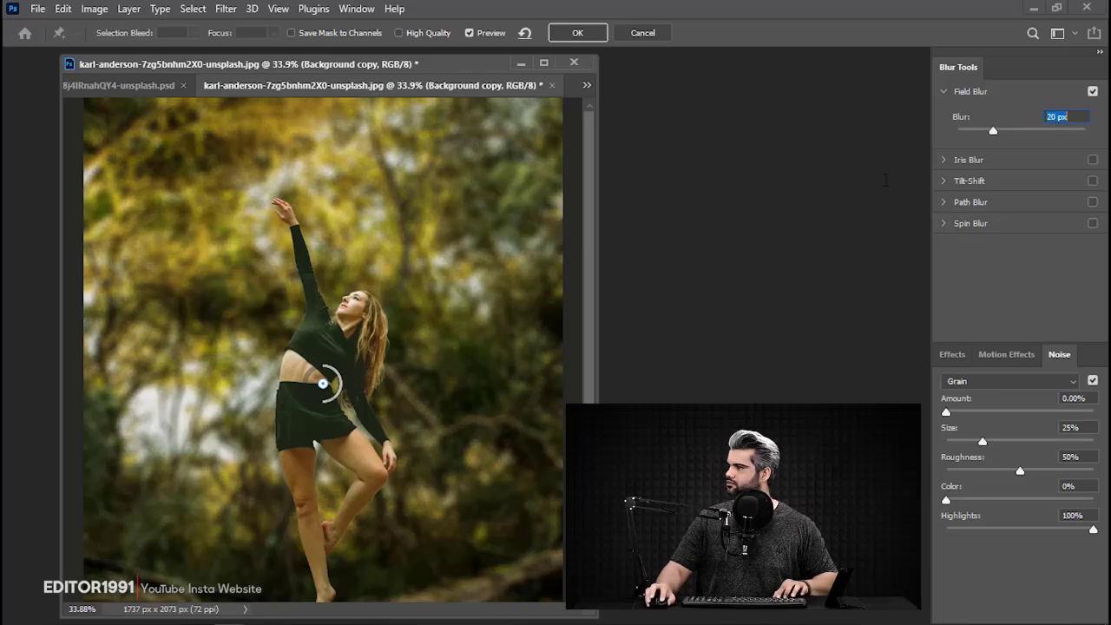
{"action": "scroll", "coordinate": [290, 306], "scroll_direction": "down", "scroll_amount": 1}
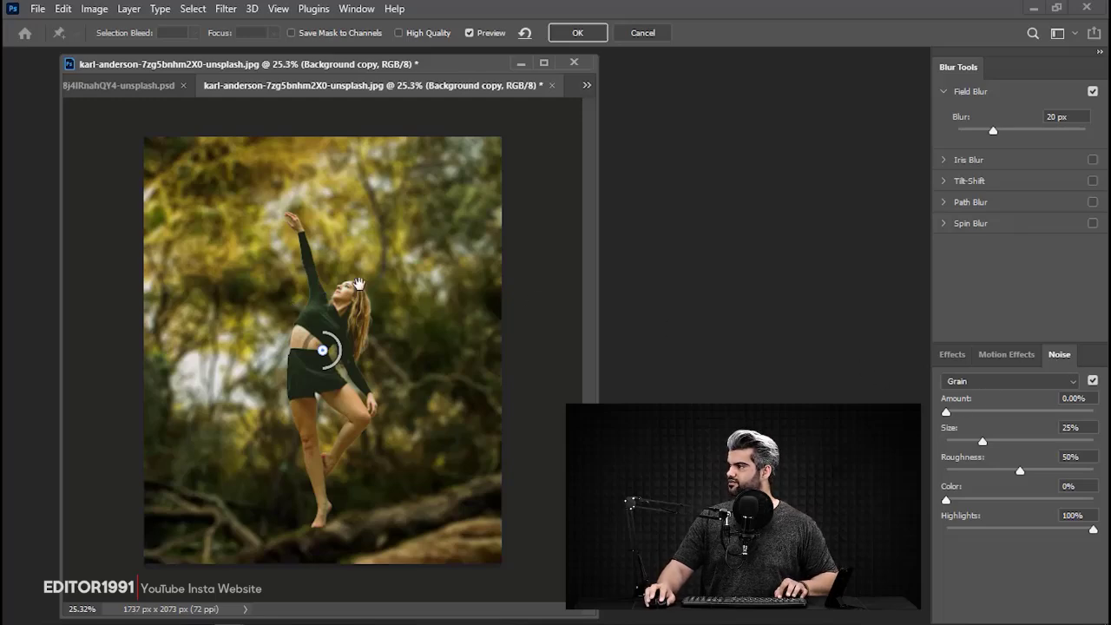
Add Grain noise to the blurred background with an amount of 23.20%, checking it against the dancer's face up close.
{"action": "left_click_drag", "start_coordinate": [296, 279], "coordinate": [272, 319]}
{"action": "left_click_drag", "start_coordinate": [325, 263], "coordinate": [410, 325]}
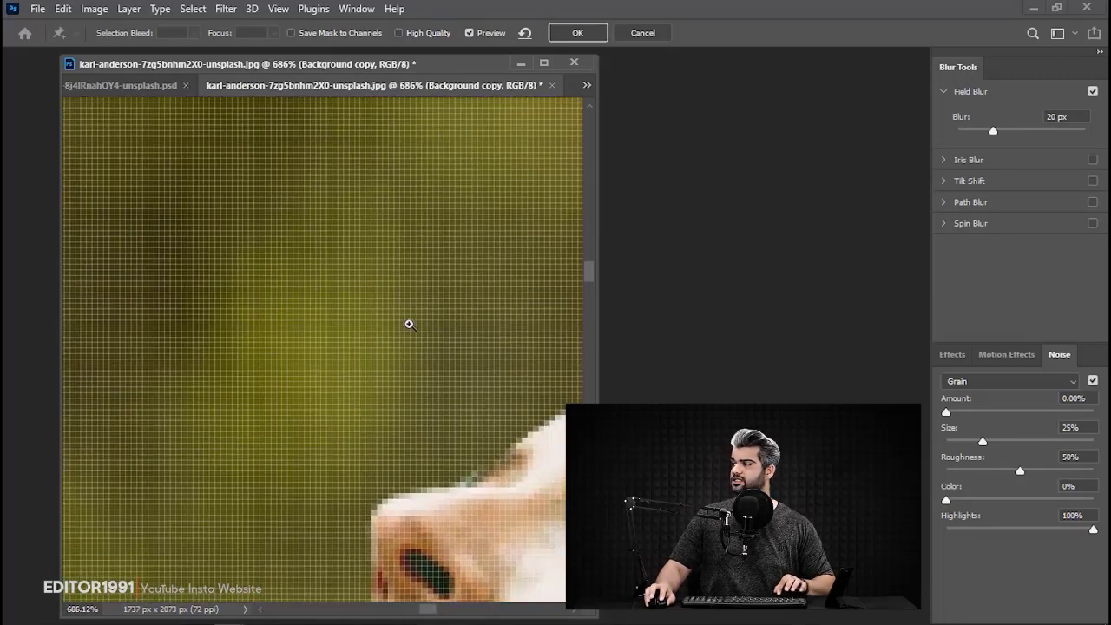
{"action": "left_click_drag", "start_coordinate": [339, 301], "coordinate": [269, 310]}
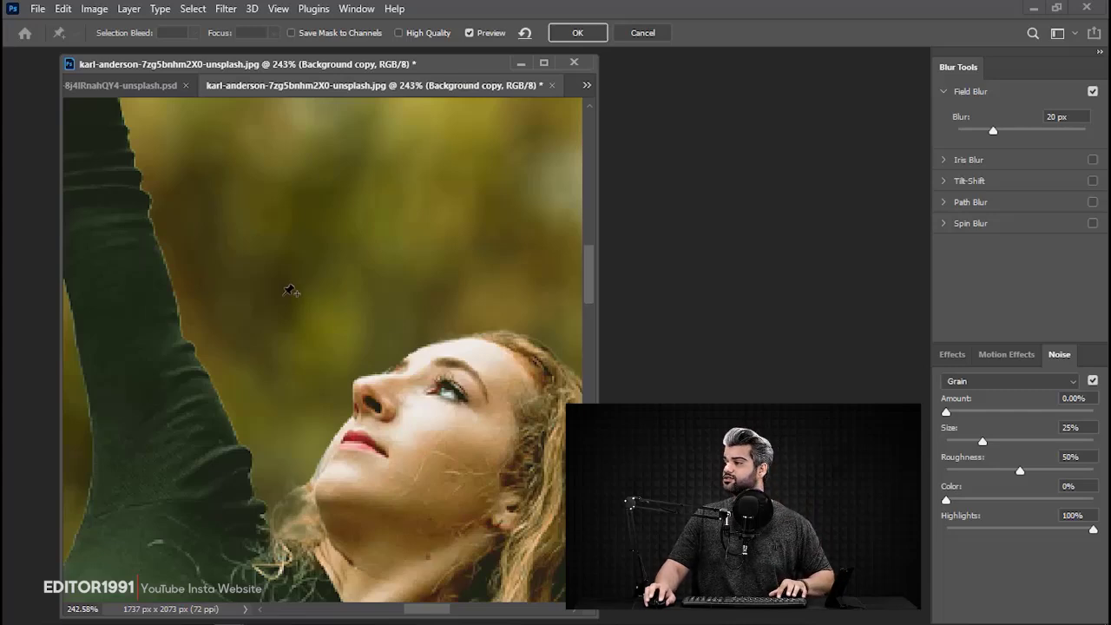
{"action": "left_click_drag", "start_coordinate": [461, 428], "coordinate": [479, 429]}
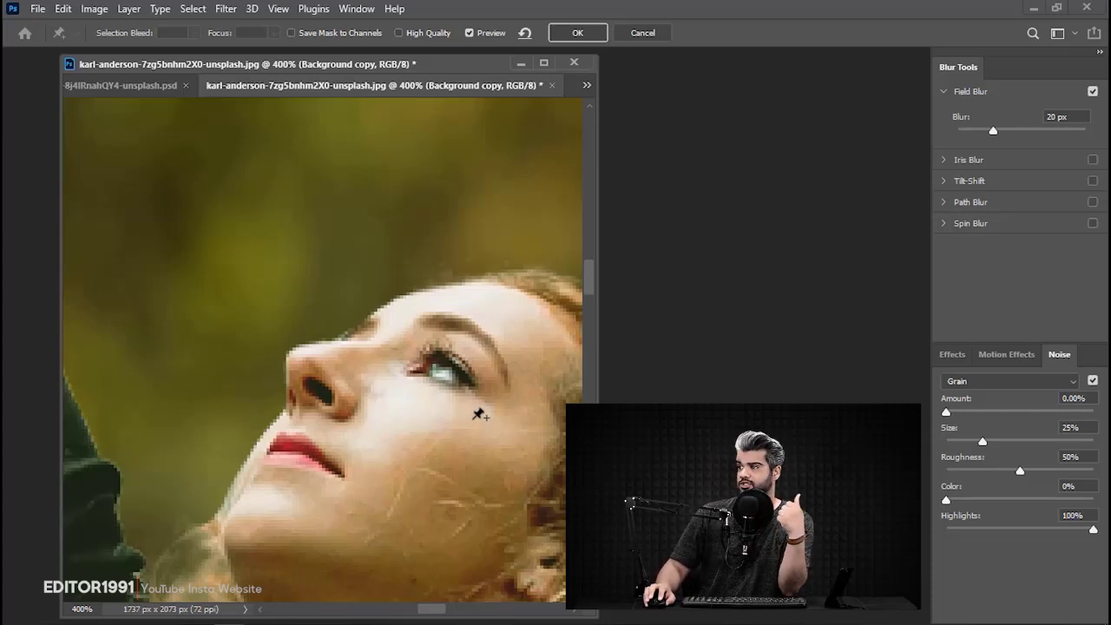
{"action": "left_click", "coordinate": [980, 413]}
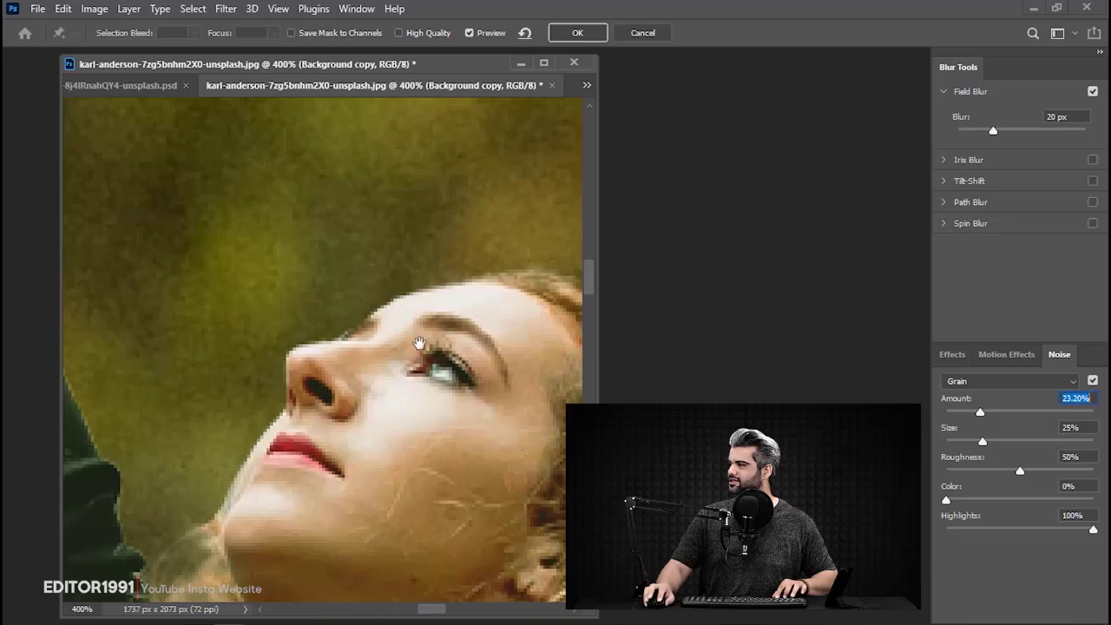
{"action": "scroll", "coordinate": [419, 344], "scroll_direction": "down", "scroll_amount": 3}
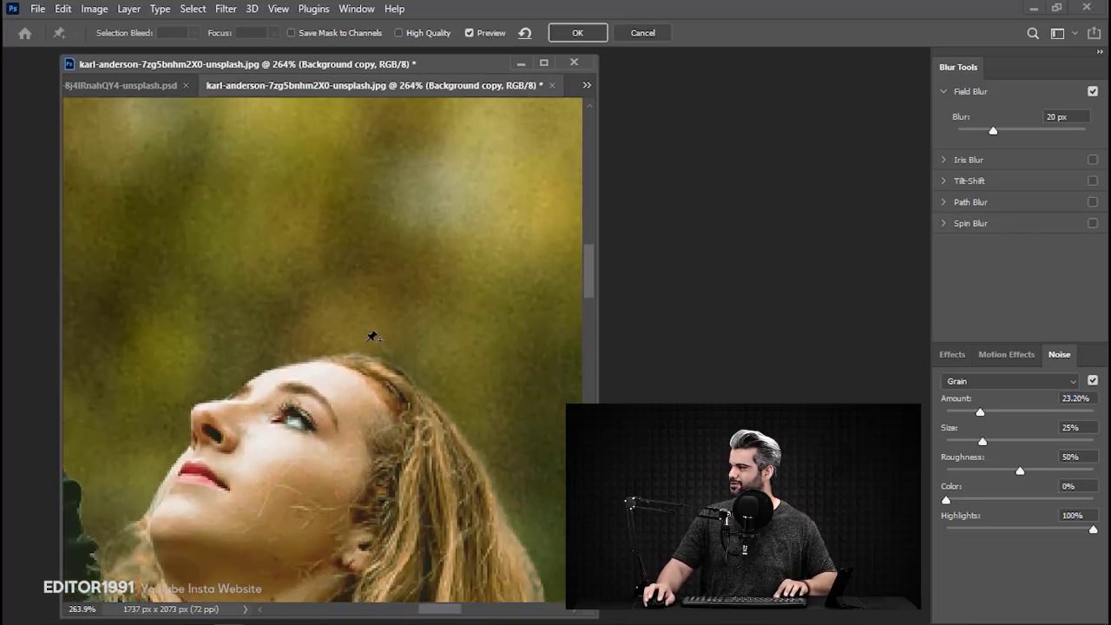
{"action": "scroll", "coordinate": [288, 348], "scroll_direction": "up", "scroll_amount": 3}
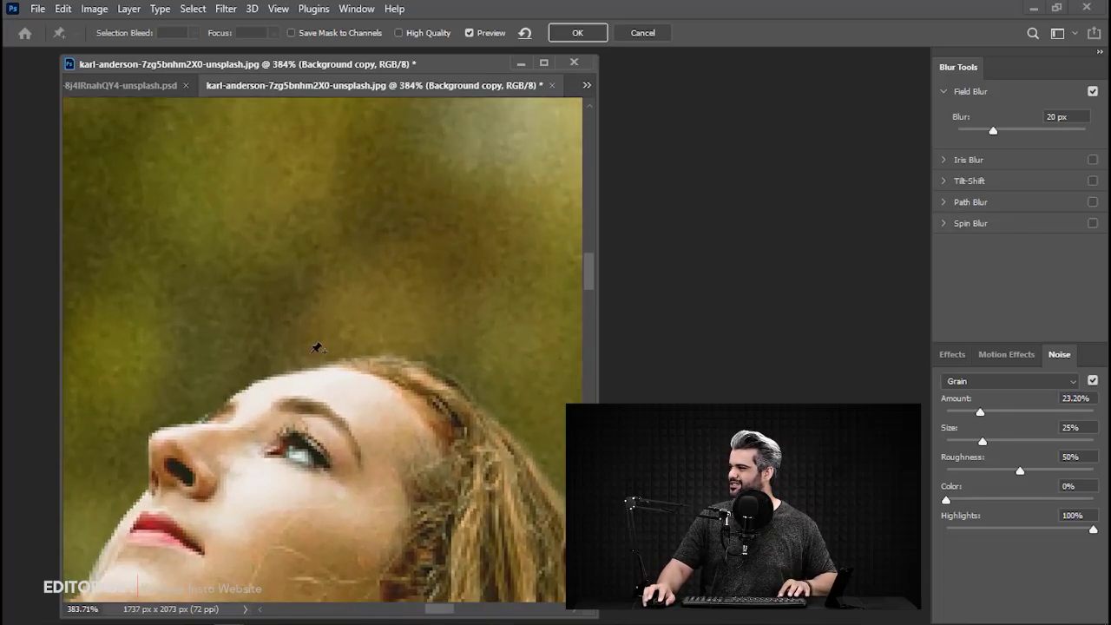
Refine the blur's grain to size 29%, amount 19.89% and roughness 56%.
{"action": "mouse_move", "coordinate": [989, 444]}
{"action": "left_mouse_down"}
{"action": "mouse_move", "coordinate": [1003, 443]}
{"action": "mouse_move", "coordinate": [979, 442]}
{"action": "mouse_move", "coordinate": [995, 444]}
{"action": "left_mouse_up"}
{"action": "scroll", "coordinate": [295, 323], "scroll_direction": "down", "scroll_amount": 10}
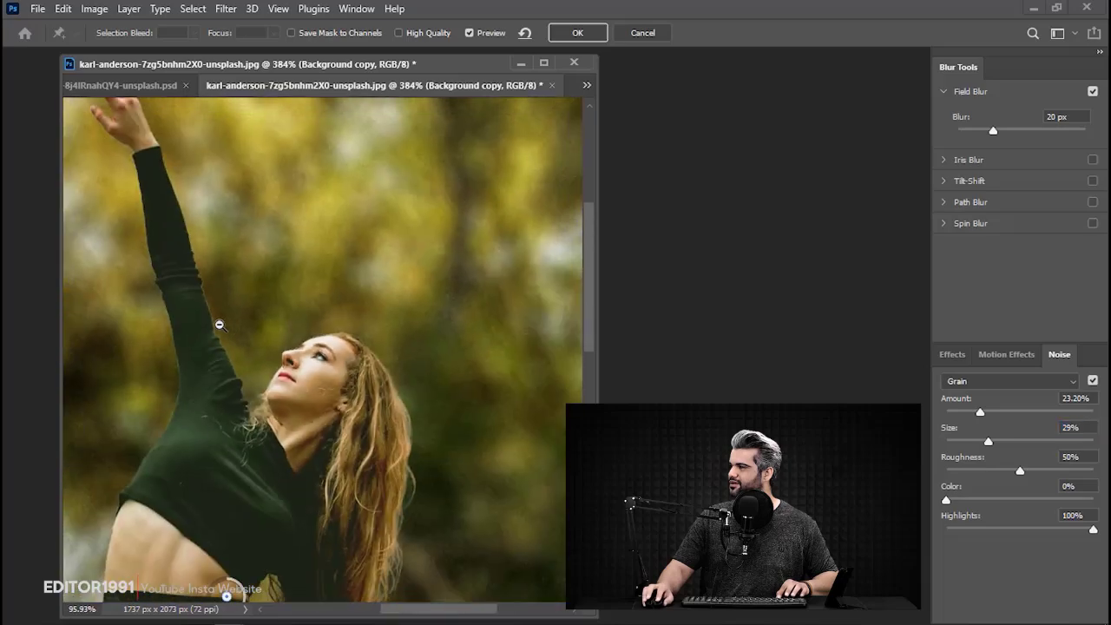
{"action": "scroll", "coordinate": [364, 208], "scroll_direction": "up", "scroll_amount": 8}
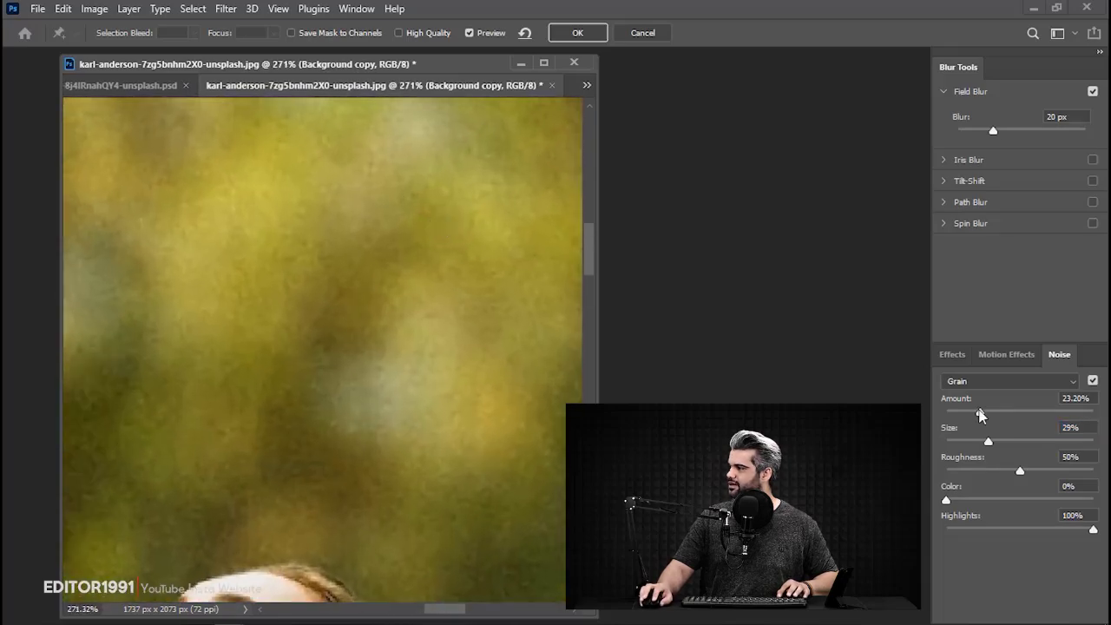
{"action": "left_click_drag", "start_coordinate": [980, 413], "coordinate": [976, 413]}
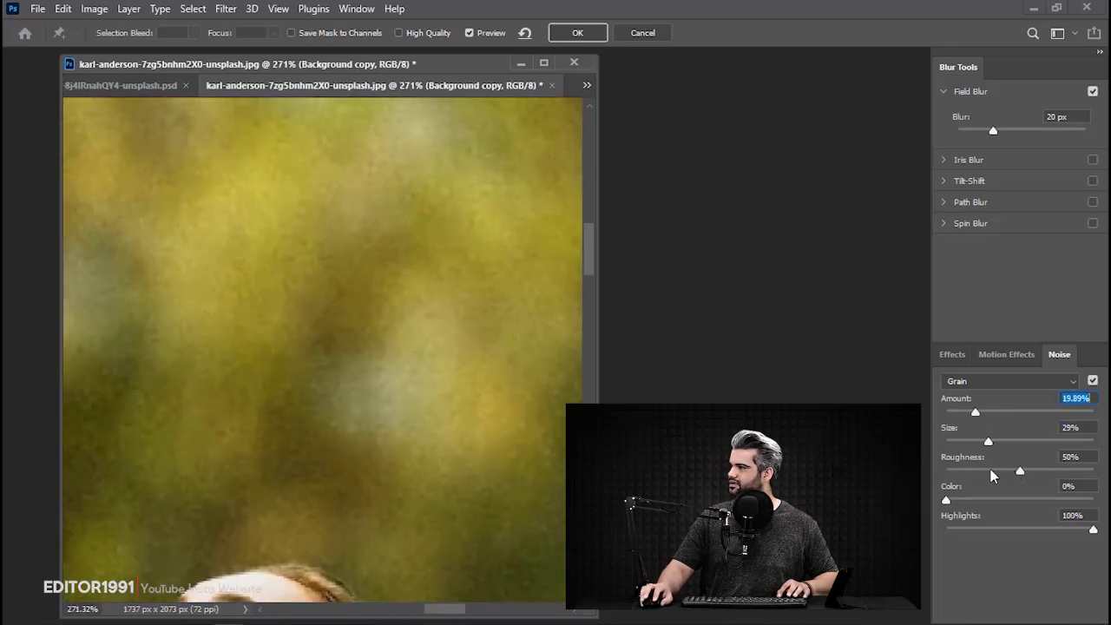
{"action": "left_click", "coordinate": [991, 472]}
{"action": "left_click_drag", "start_coordinate": [991, 472], "coordinate": [1028, 471]}
Reduce the grain amount to 11.60% and apply the Field Blur to the Background copy.
{"action": "scroll", "coordinate": [343, 321], "scroll_direction": "down", "scroll_amount": 5}
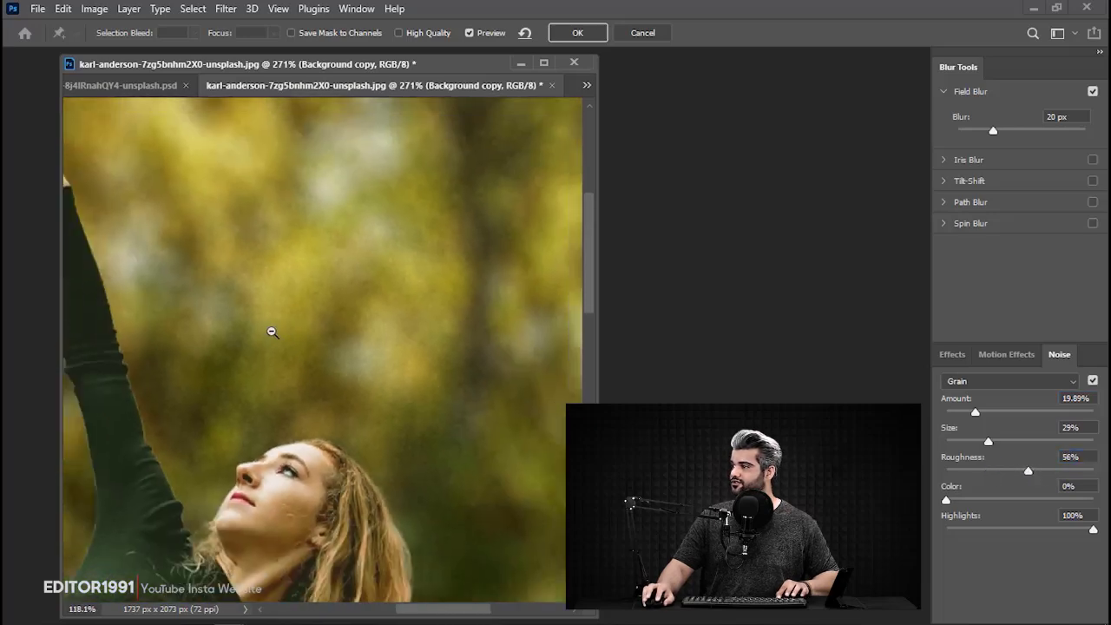
{"action": "scroll", "coordinate": [321, 346], "scroll_direction": "up", "scroll_amount": 3}
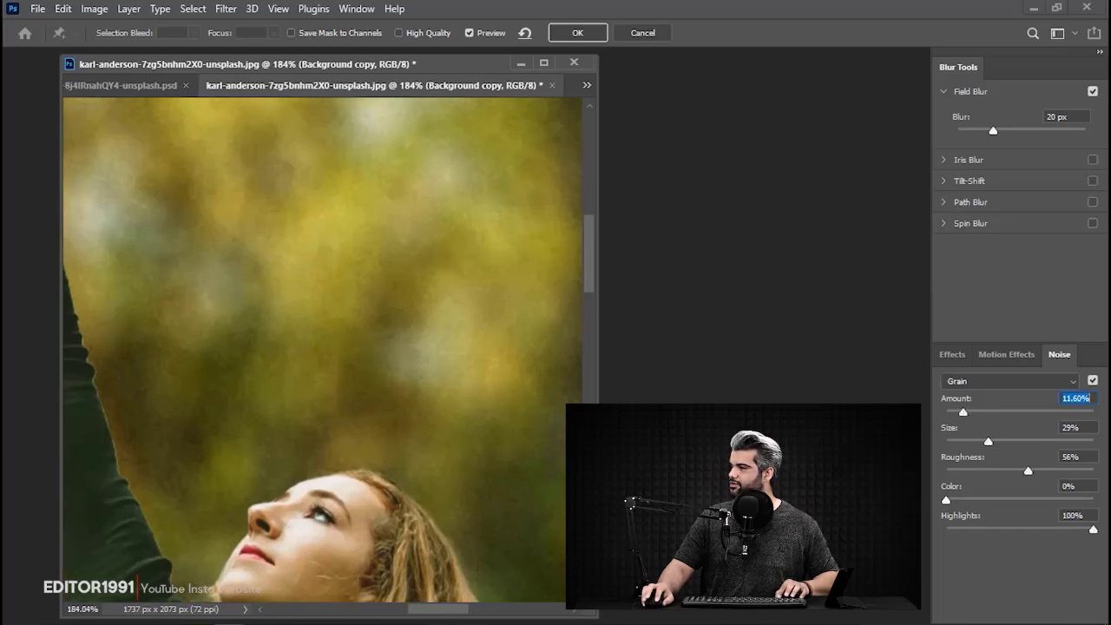
{"action": "scroll", "coordinate": [313, 392], "scroll_direction": "up", "scroll_amount": 3}
{"action": "scroll", "coordinate": [292, 396], "scroll_direction": "down", "scroll_amount": 5}
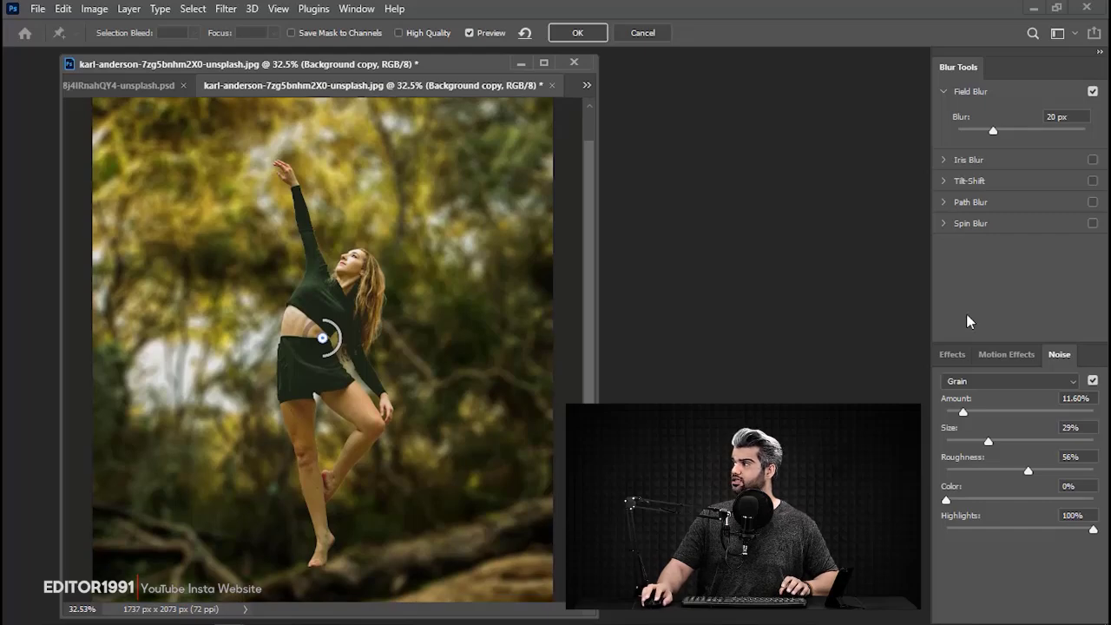
{"action": "left_click", "coordinate": [571, 36]}
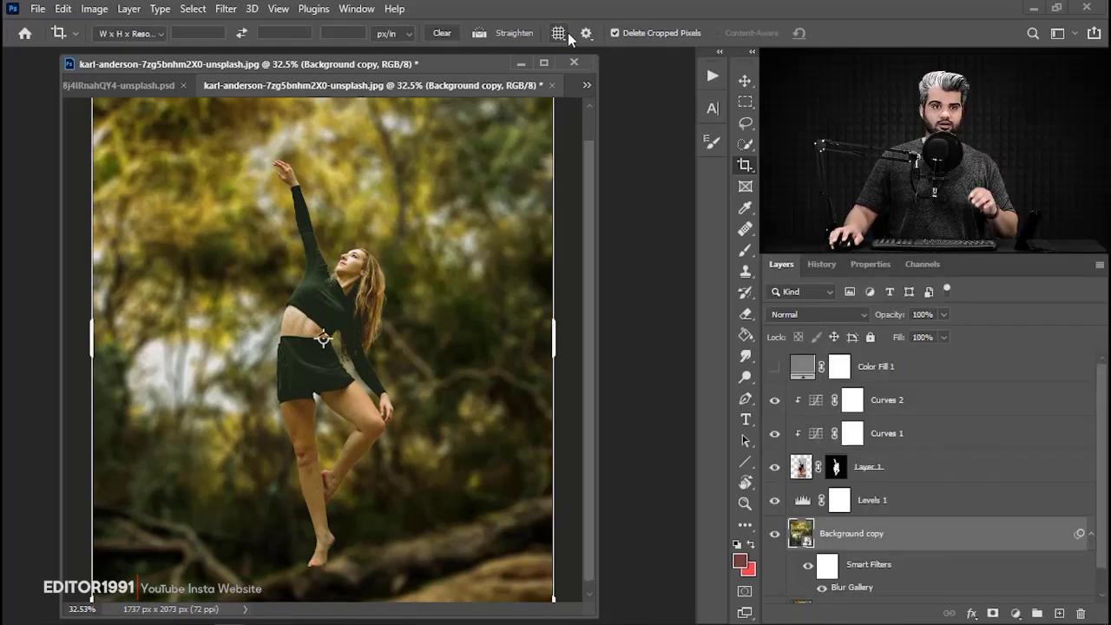
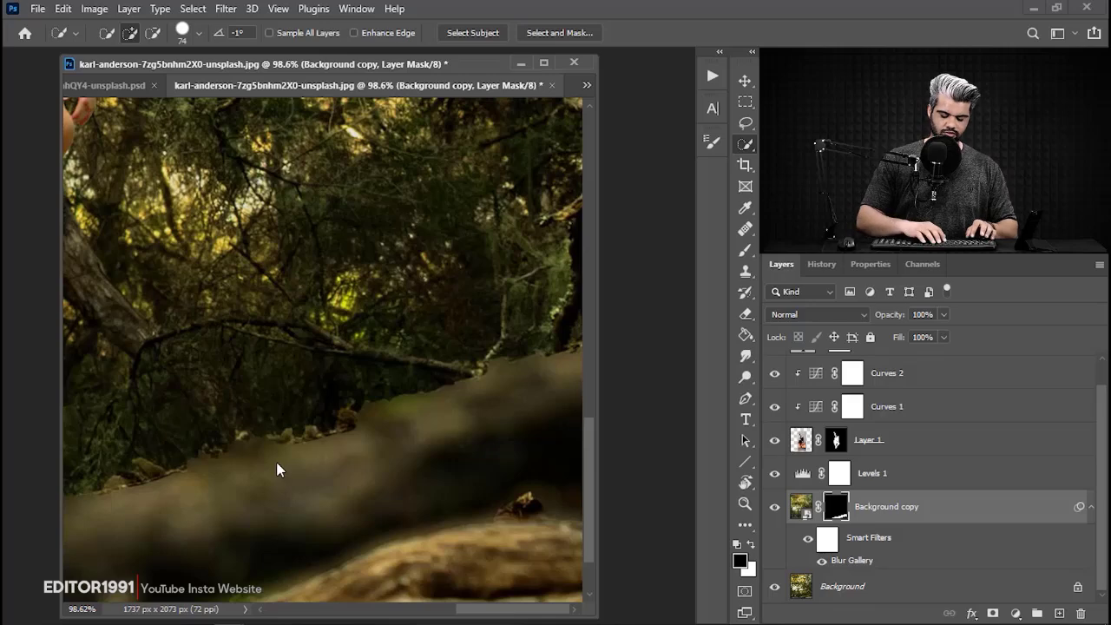
Invert the Background copy's layer mask so the forest is blurred and the log under the dancer is sharp.
{"action": "key", "text": "ctrl+i"}
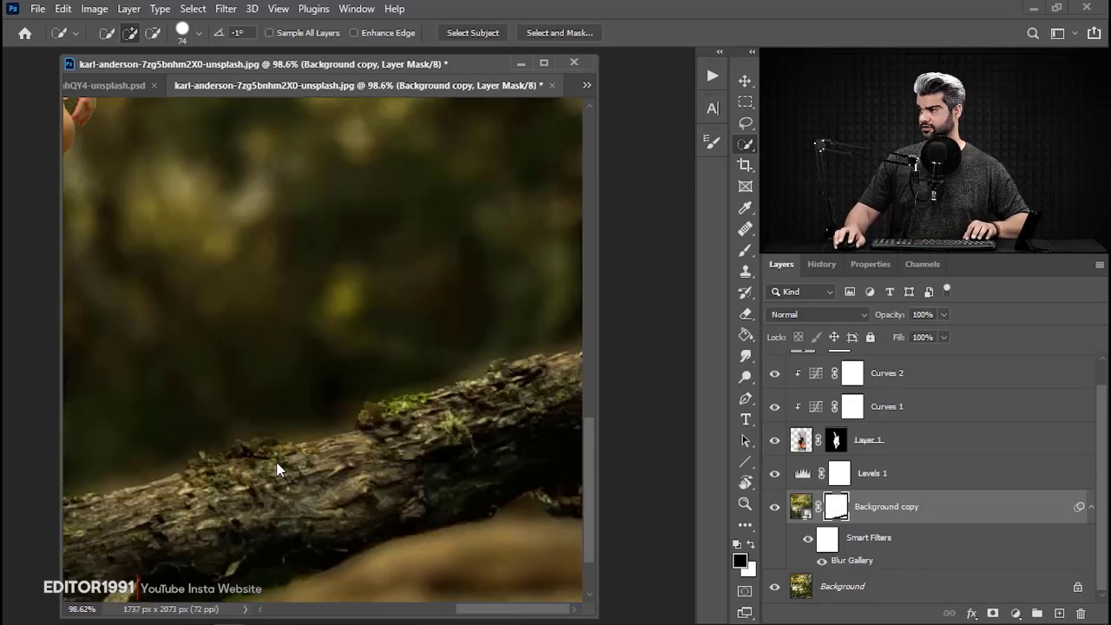
{"action": "left_click_drag", "start_coordinate": [211, 464], "coordinate": [203, 423]}
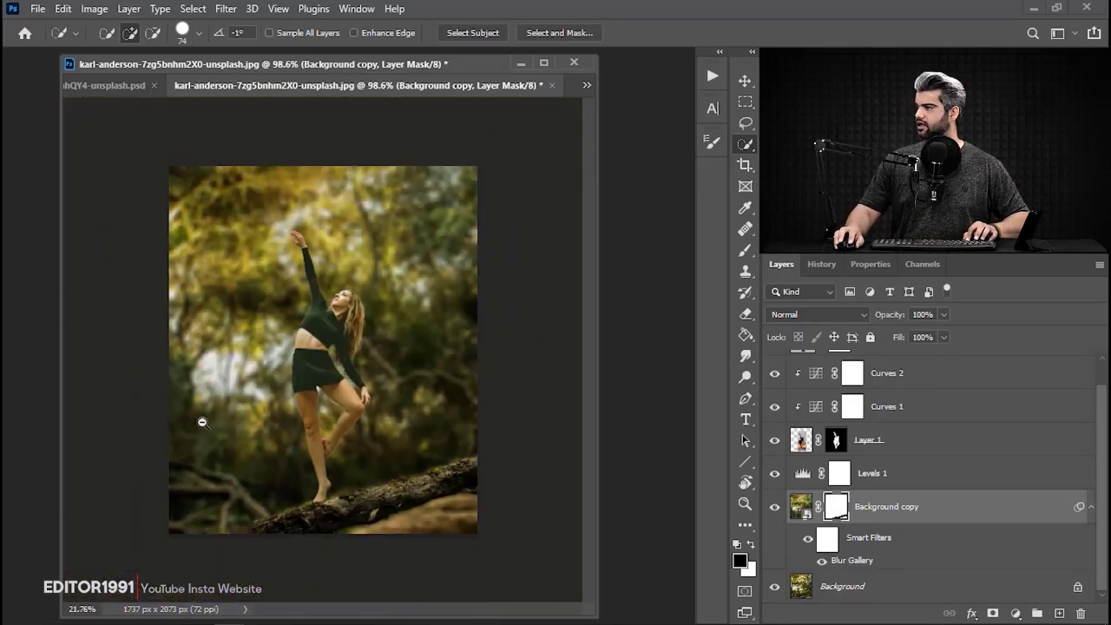
{"action": "left_click_drag", "start_coordinate": [290, 304], "coordinate": [365, 304]}
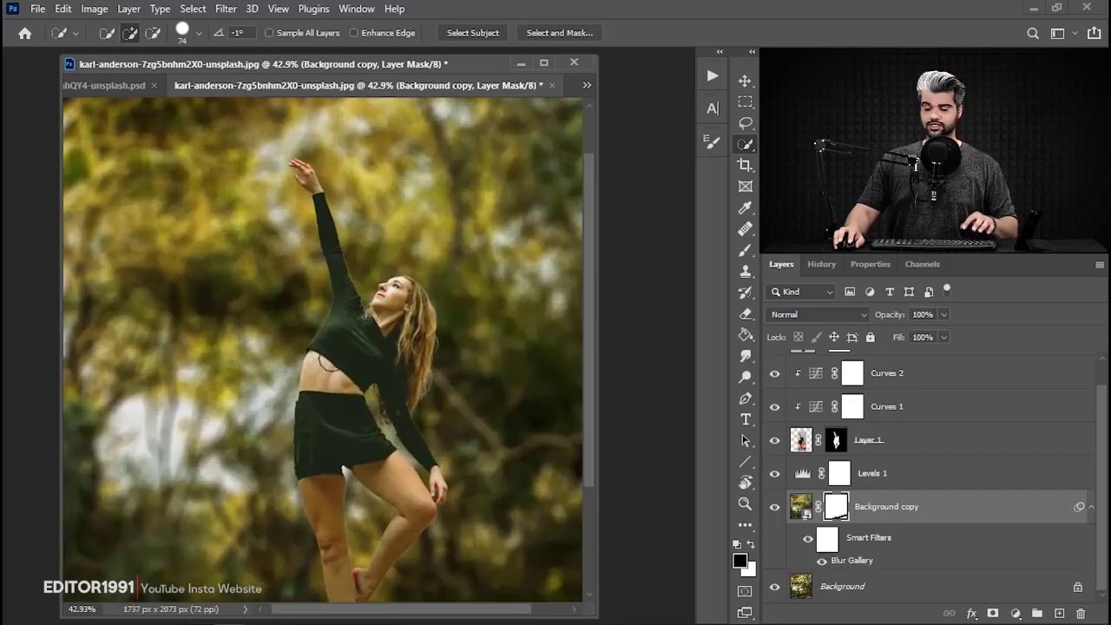
{"action": "left_click_drag", "start_coordinate": [408, 564], "coordinate": [318, 412]}
{"action": "left_click_drag", "start_coordinate": [371, 512], "coordinate": [440, 548]}
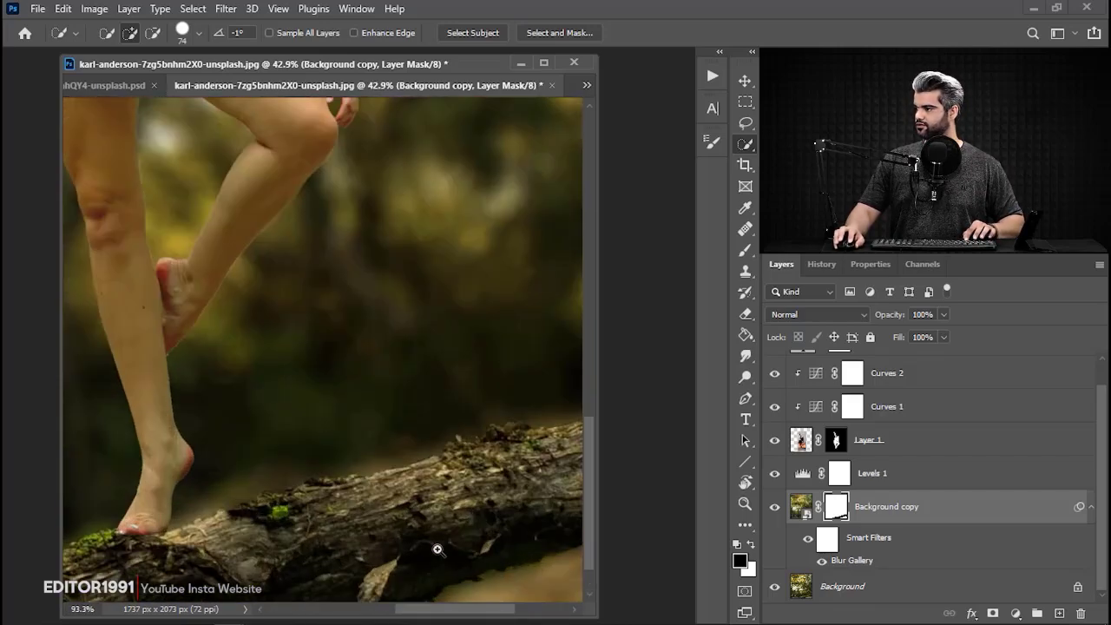
{"action": "key", "text": "ctrl+0"}
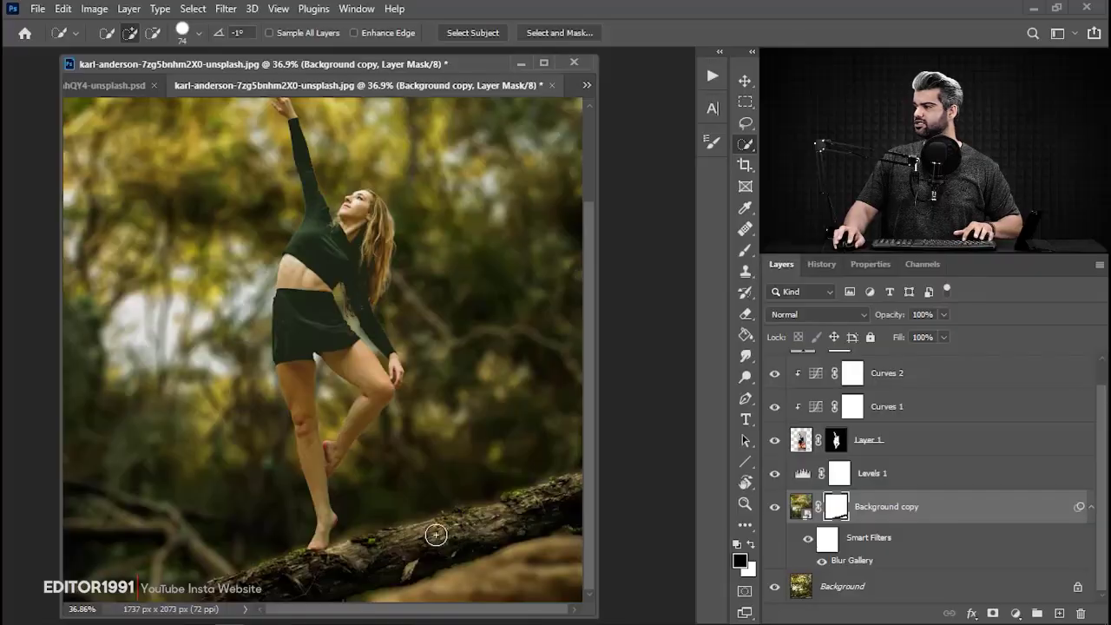
Hide the Background copy and Quick Select the missing lower end of the log on the Background layer.
{"action": "scroll", "coordinate": [429, 533], "scroll_direction": "up", "scroll_amount": 5}
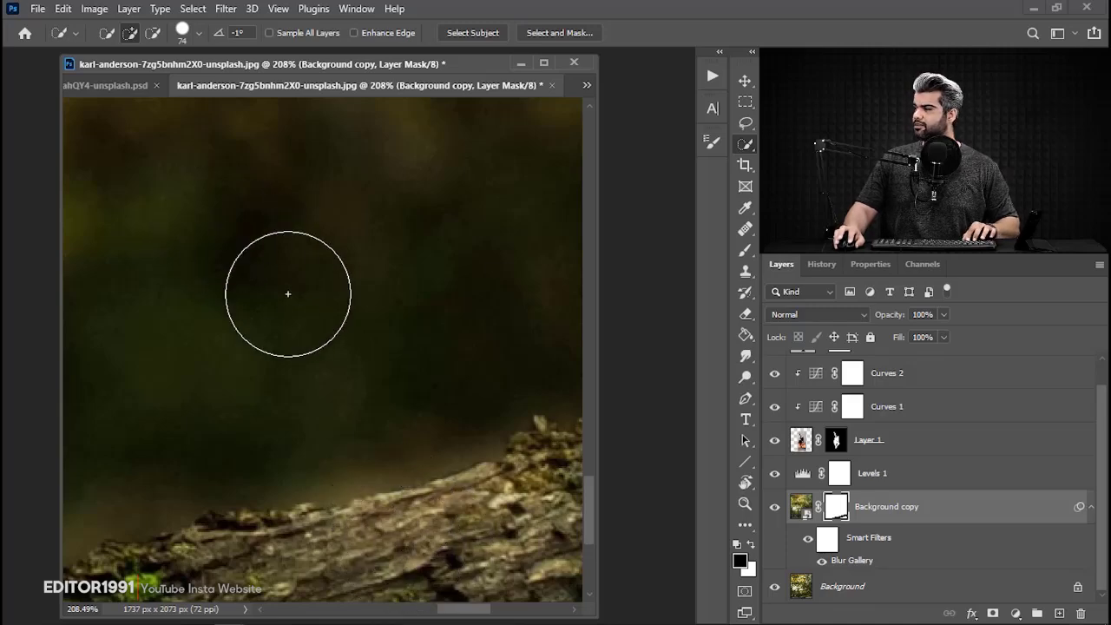
{"action": "scroll", "coordinate": [296, 364], "scroll_direction": "down", "scroll_amount": 4}
{"action": "left_click_drag", "start_coordinate": [260, 471], "coordinate": [459, 428]}
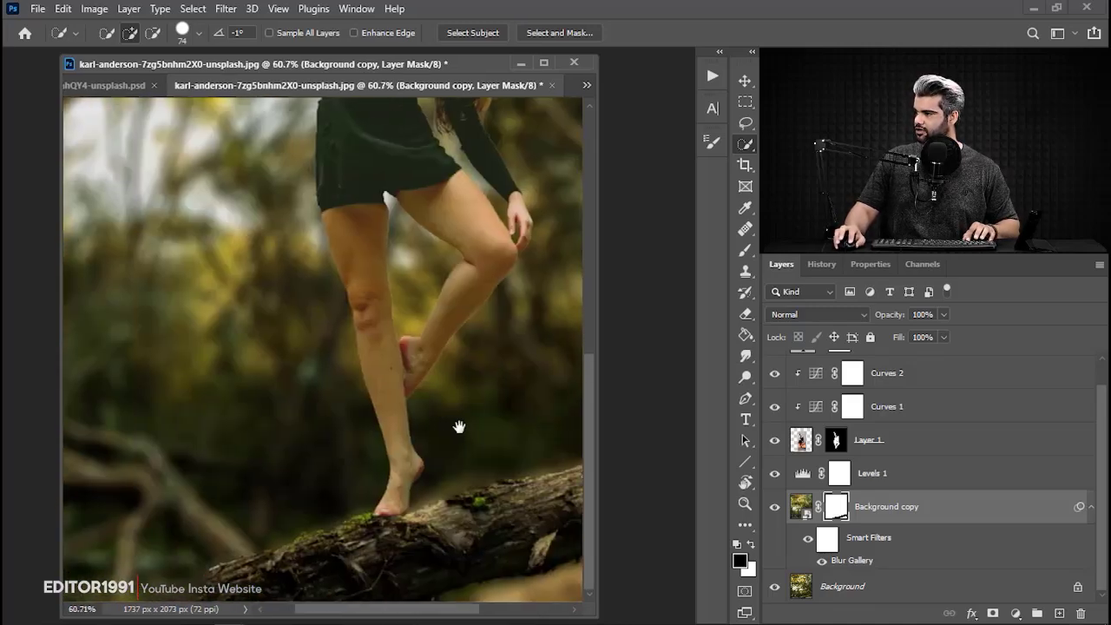
{"action": "scroll", "coordinate": [415, 405], "scroll_direction": "up", "scroll_amount": 3}
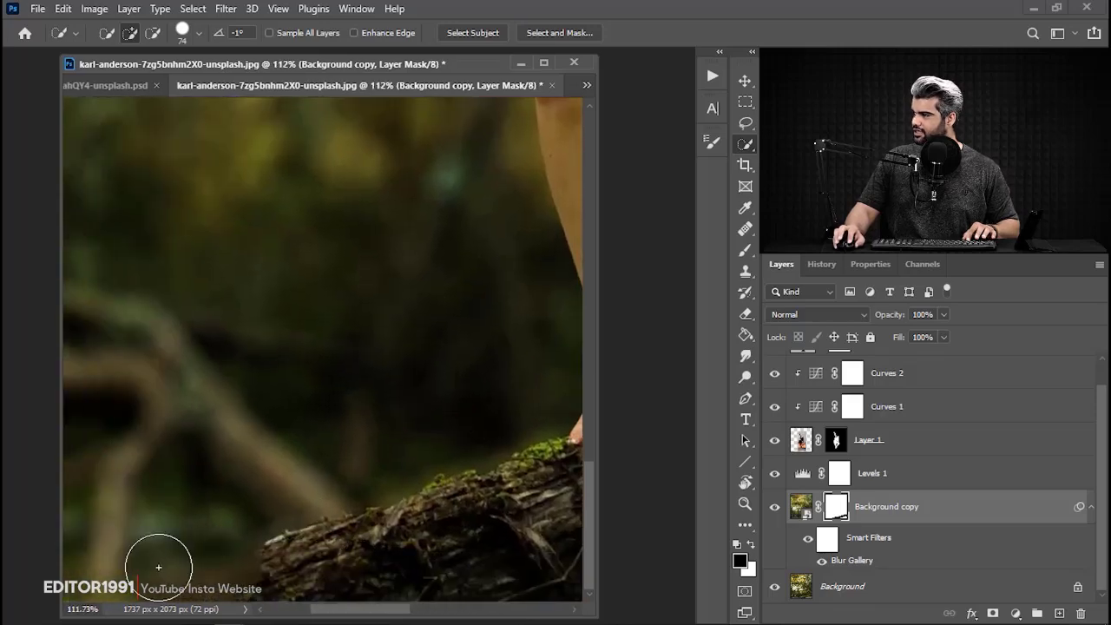
{"action": "mouse_move", "coordinate": [465, 484]}
{"action": "left_mouse_down"}
{"action": "mouse_move", "coordinate": [274, 489]}
{"action": "mouse_move", "coordinate": [420, 416]}
{"action": "left_mouse_up"}
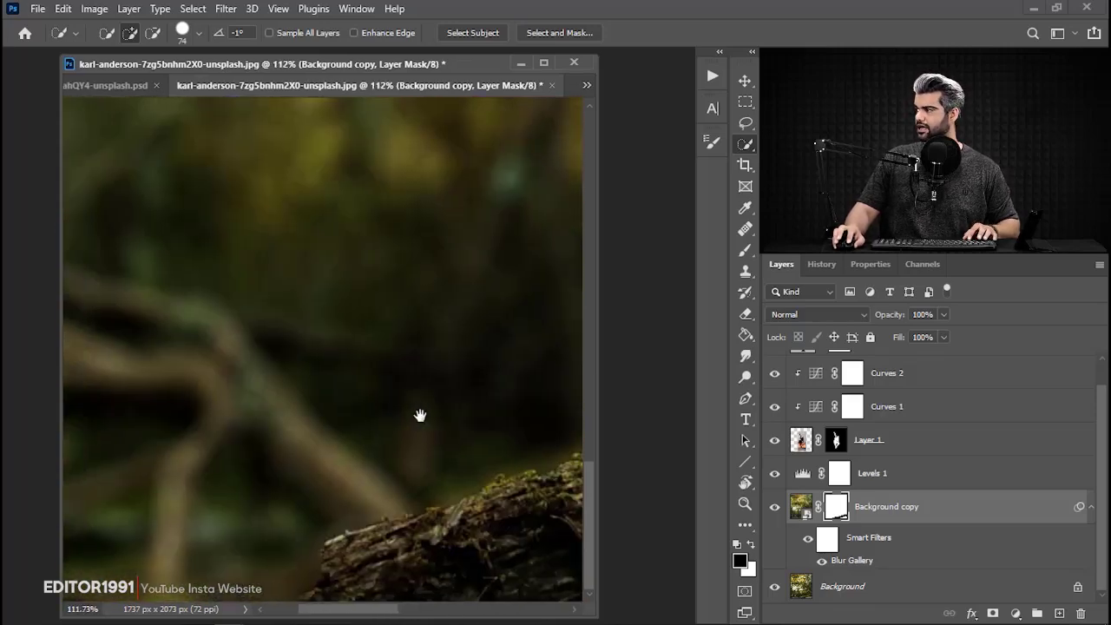
{"action": "left_click", "coordinate": [775, 507]}
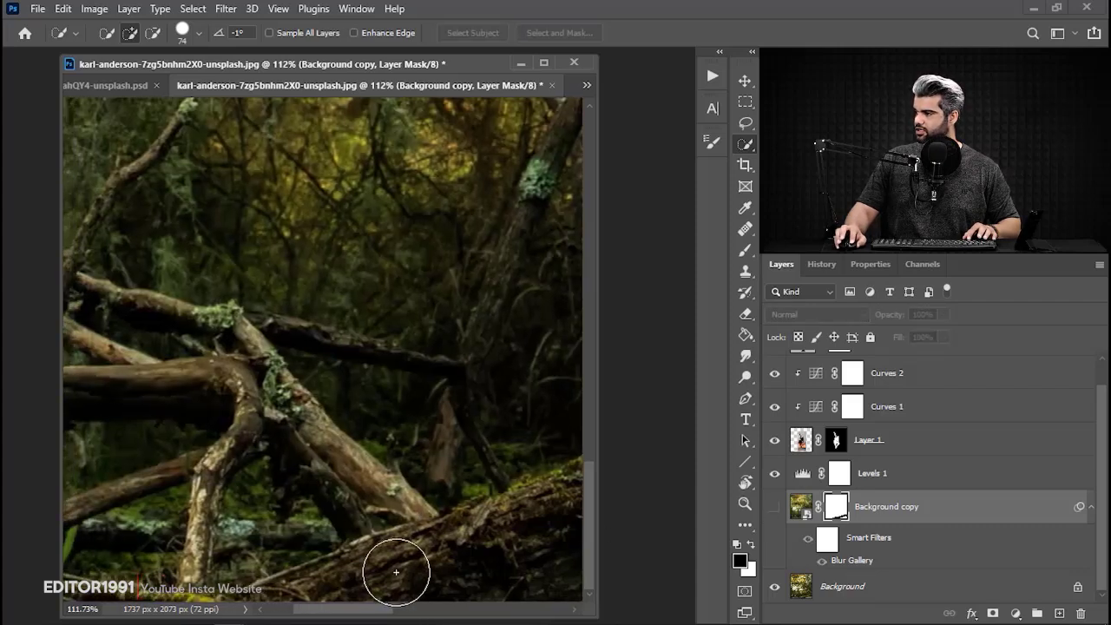
{"action": "mouse_move", "coordinate": [396, 573]}
{"action": "left_mouse_down"}
{"action": "mouse_move", "coordinate": [306, 620]}
{"action": "mouse_move", "coordinate": [236, 624]}
{"action": "mouse_move", "coordinate": [384, 574]}
{"action": "mouse_move", "coordinate": [473, 575]}
{"action": "mouse_move", "coordinate": [243, 612]}
{"action": "left_mouse_up"}
{"action": "left_click", "coordinate": [859, 587]}
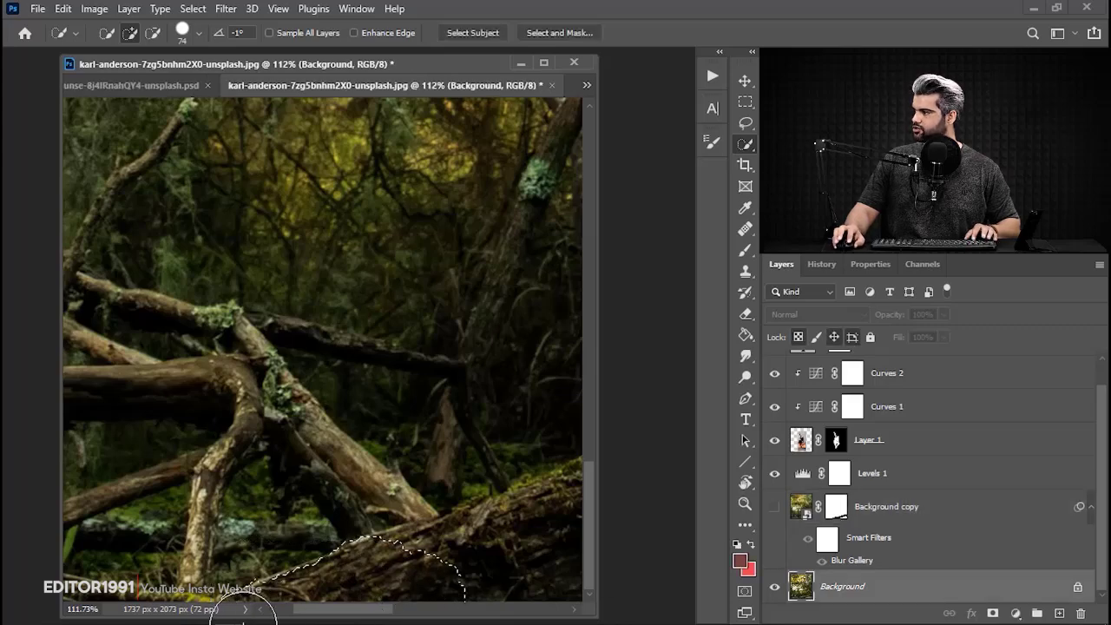
Show the Background copy again, fill the selected log end with black on its mask, and deselect.
{"action": "left_click", "coordinate": [775, 507]}
{"action": "left_click", "coordinate": [812, 511]}
{"action": "left_click", "coordinate": [840, 512]}
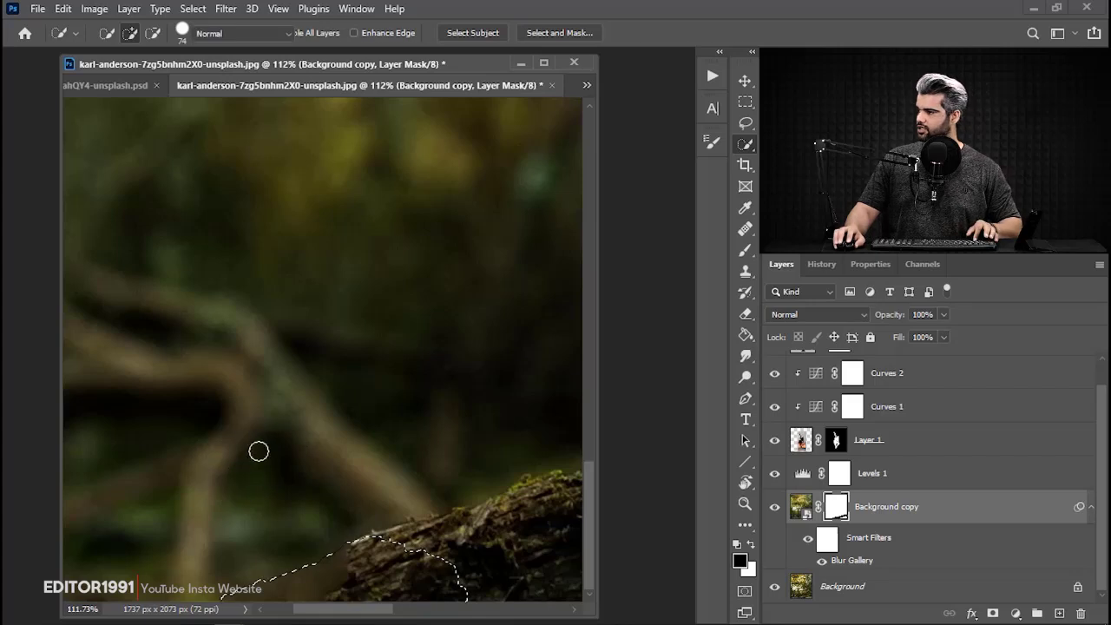
{"action": "key", "text": "b"}
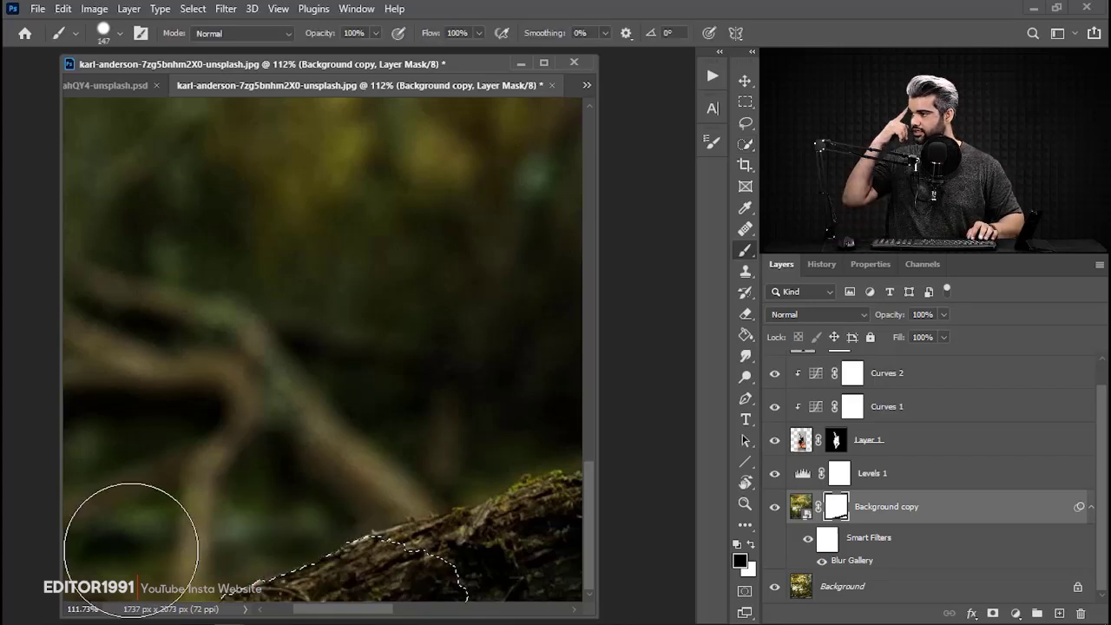
{"action": "key", "text": "ctrl+d"}
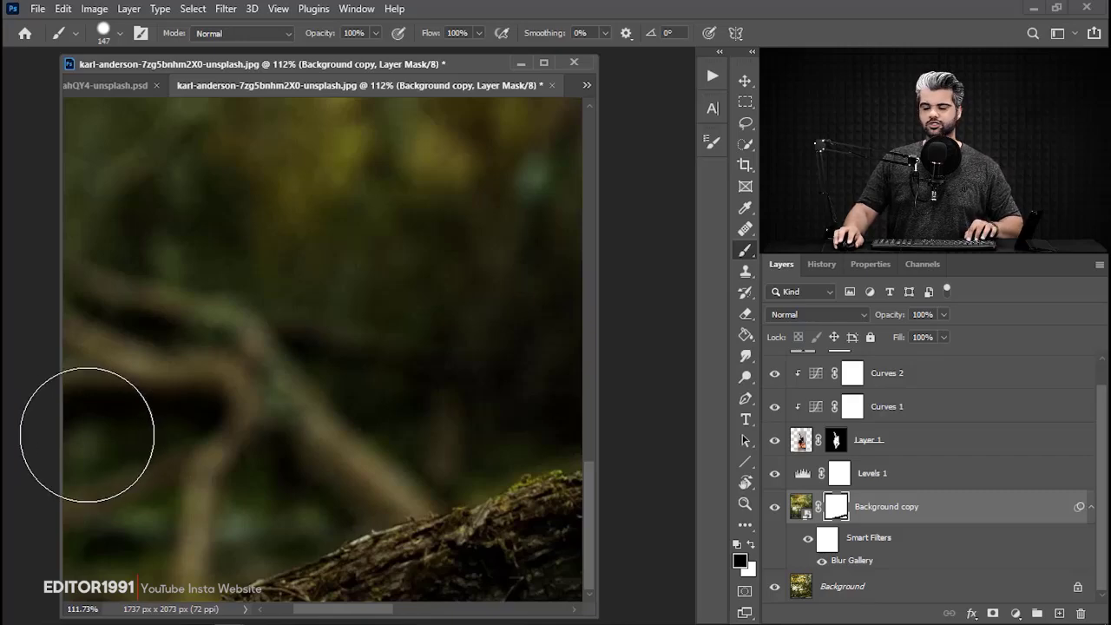
Unlink the layer mask from the Background copy's image.
{"action": "key", "text": "ctrl+0"}
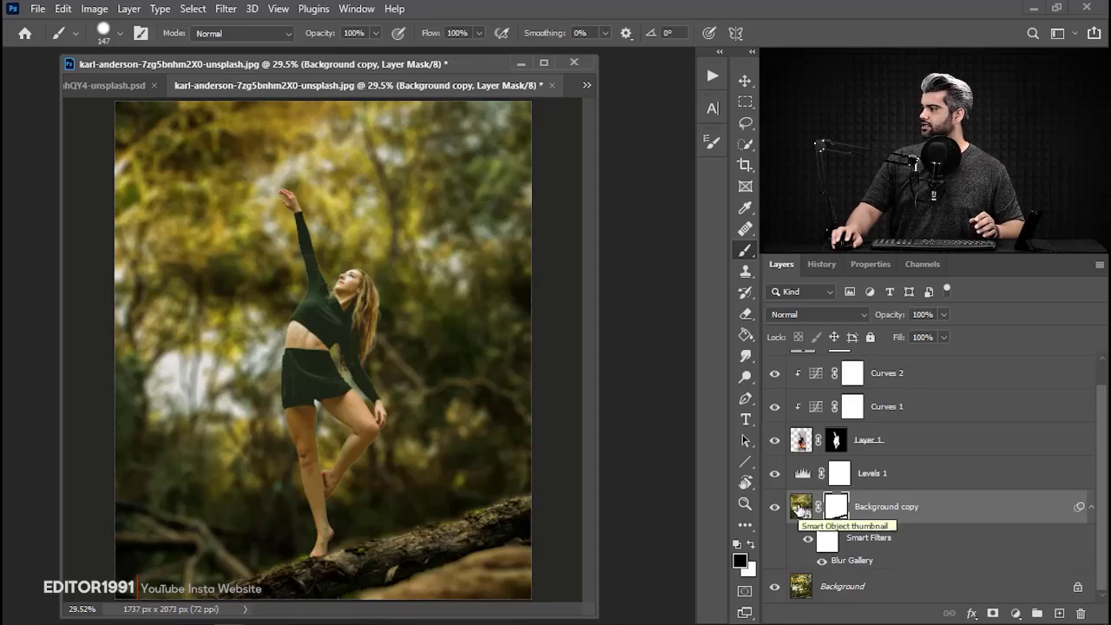
{"action": "left_click", "coordinate": [801, 510]}
{"action": "left_click", "coordinate": [822, 509]}
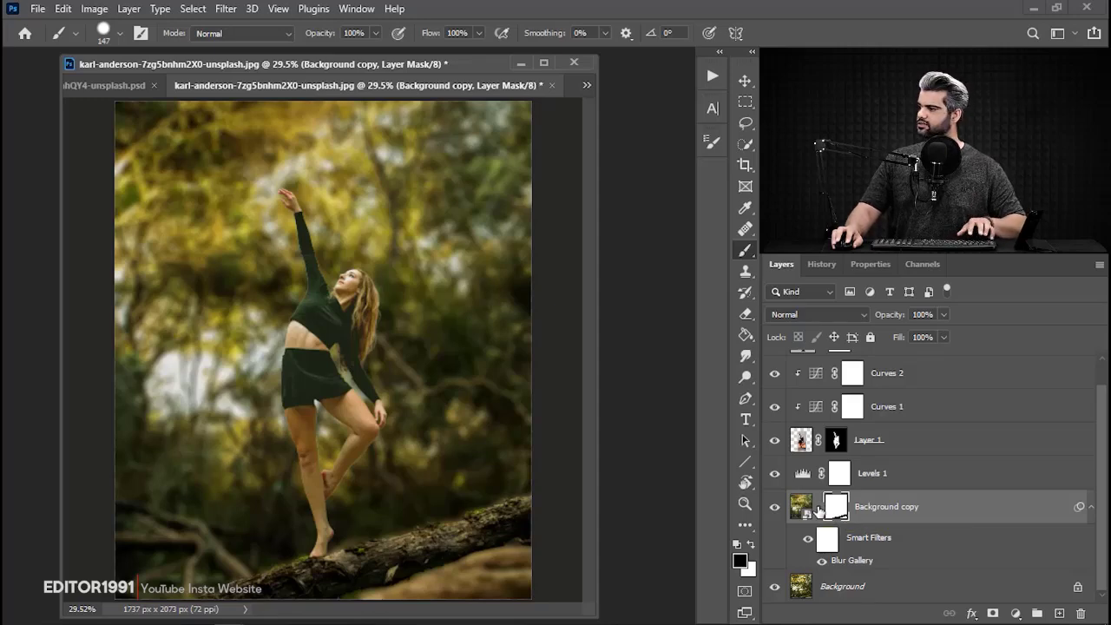
Scale only the Background copy's Smart Object image to 102.36%, leaving its mask out of the transform.
{"action": "key", "text": "ctrl+t"}
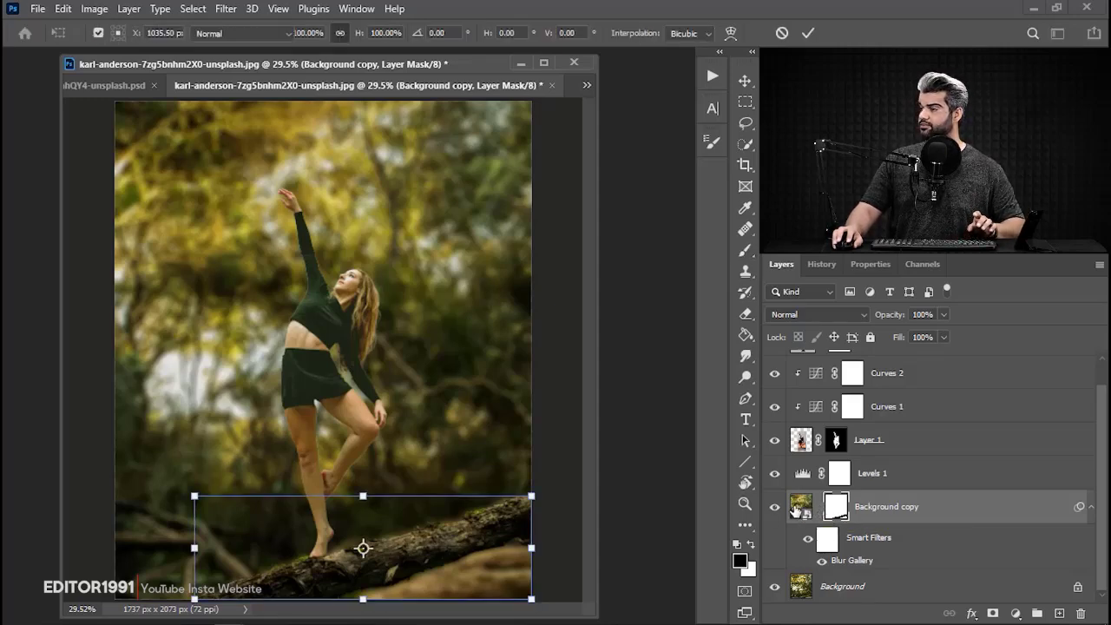
{"action": "left_click", "coordinate": [804, 512]}
{"action": "key", "text": "b"}
{"action": "scroll", "coordinate": [434, 397], "scroll_direction": "down", "scroll_amount": 2}
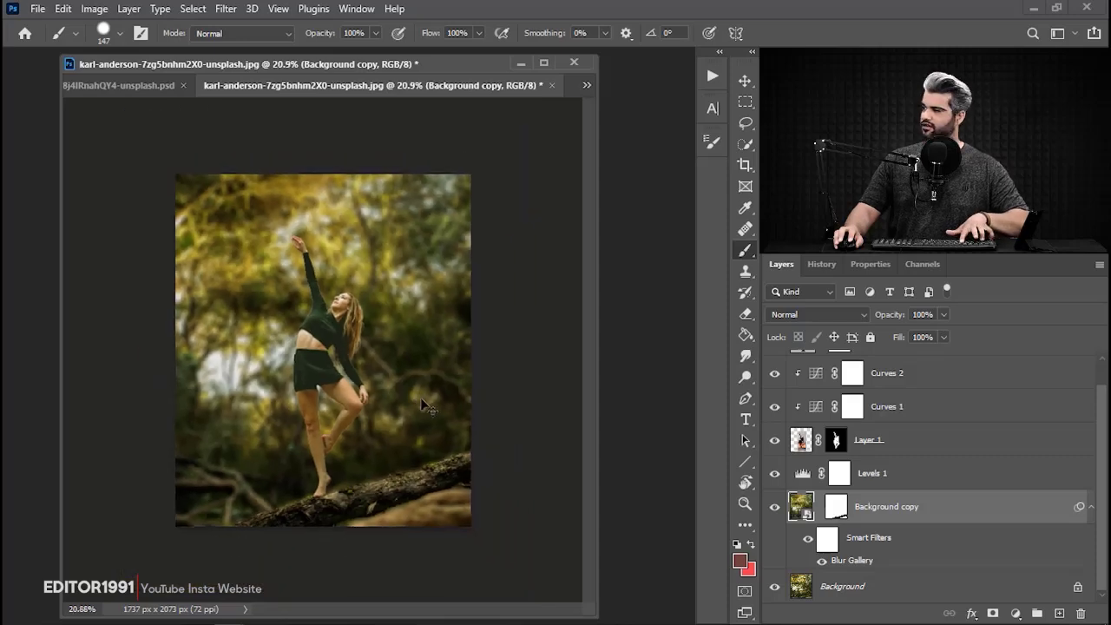
{"action": "key", "text": "ctrl+t"}
{"action": "left_click_drag", "start_coordinate": [472, 532], "coordinate": [479, 540]}
{"action": "key", "text": "Return"}
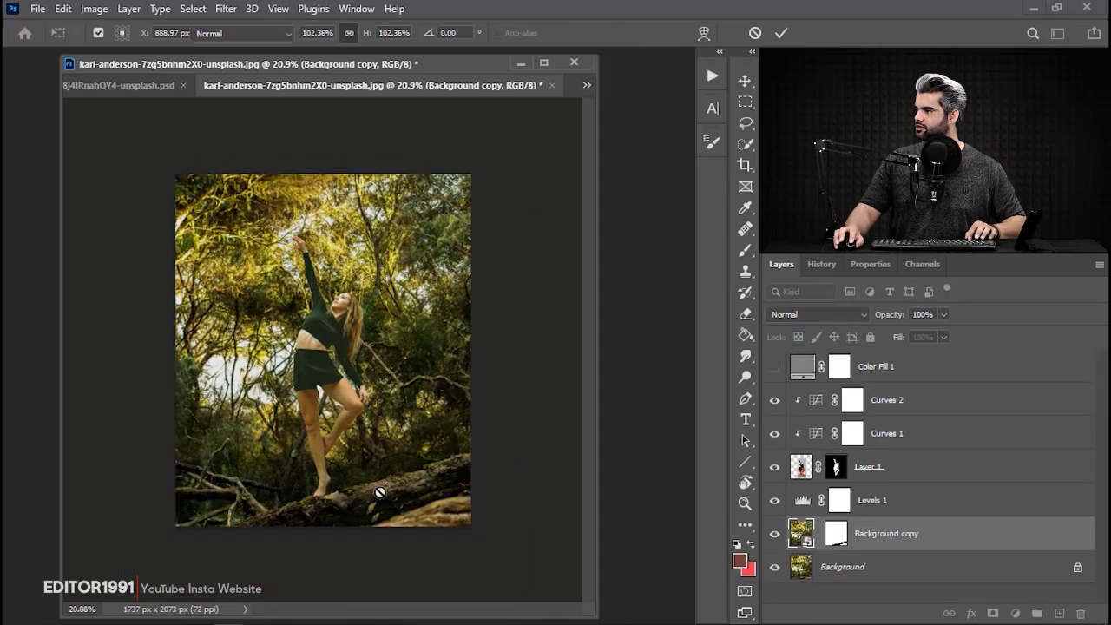
Paint black on the Background copy's mask over the wood below the log to bring back its sharp detail.
{"action": "scroll", "coordinate": [373, 478], "scroll_direction": "up", "scroll_amount": 5}
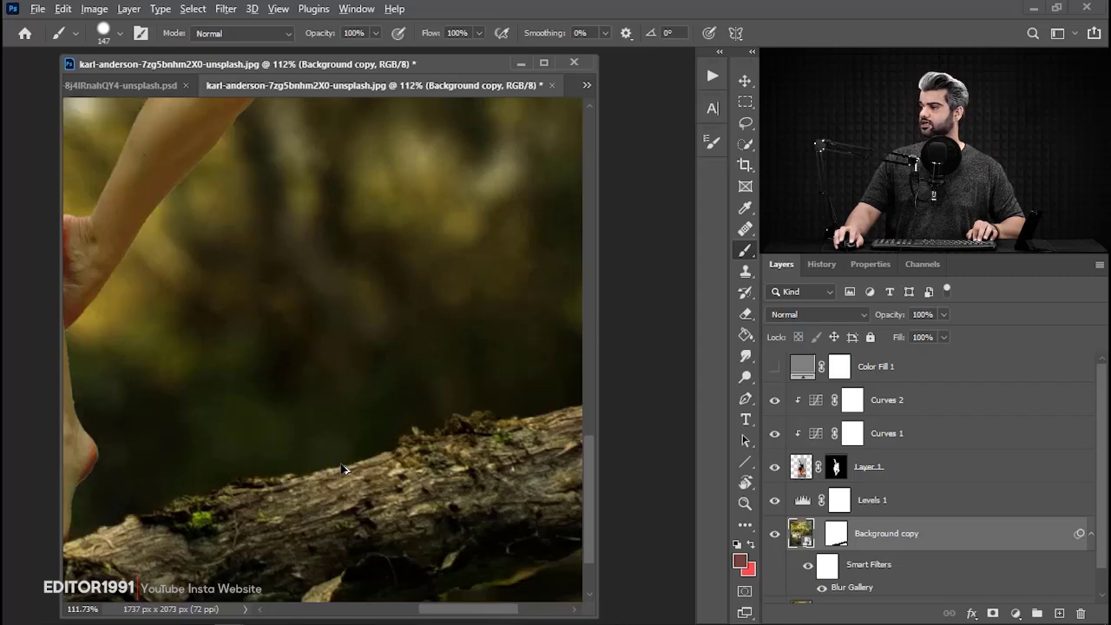
{"action": "left_click_drag", "start_coordinate": [443, 461], "coordinate": [274, 360]}
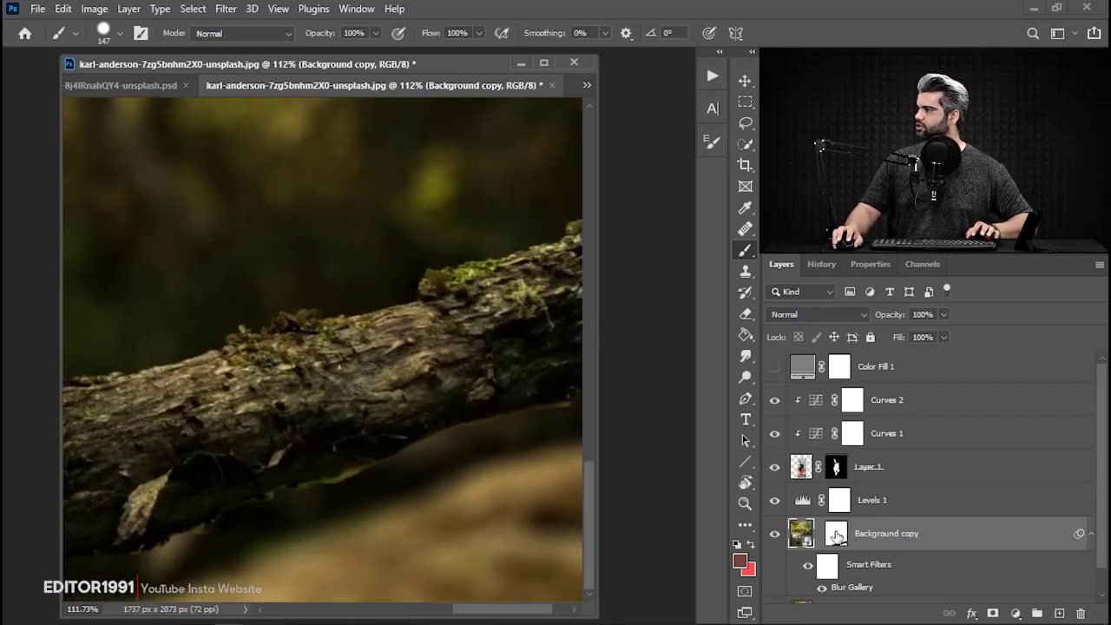
{"action": "left_click", "coordinate": [837, 533]}
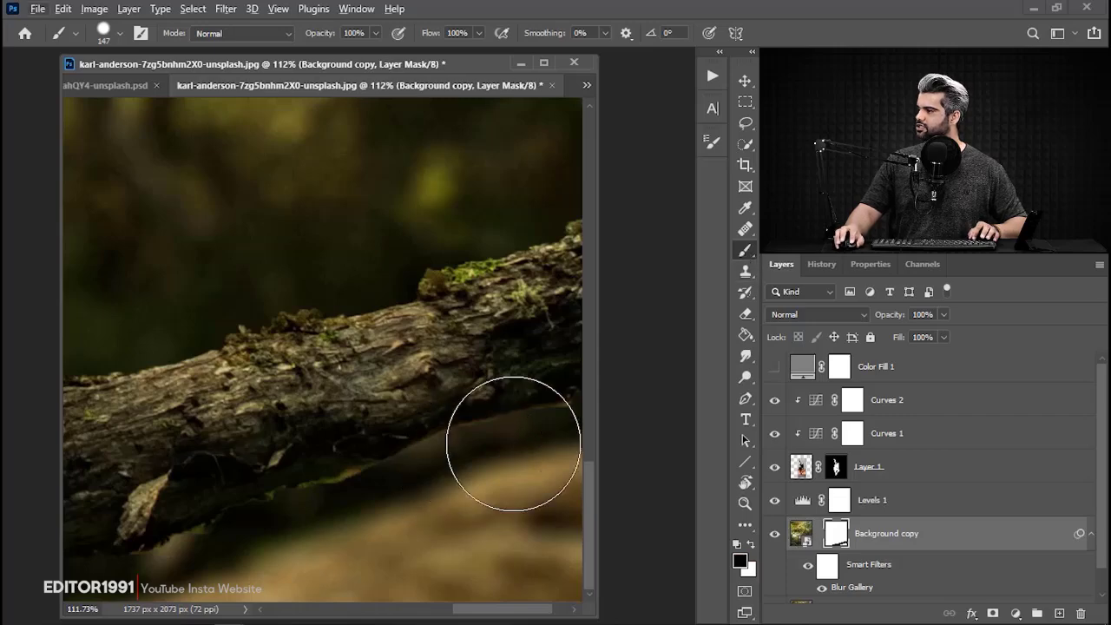
{"action": "left_click_drag", "start_coordinate": [513, 454], "coordinate": [193, 564]}
{"action": "scroll", "coordinate": [446, 489], "scroll_direction": "down", "scroll_amount": 2}
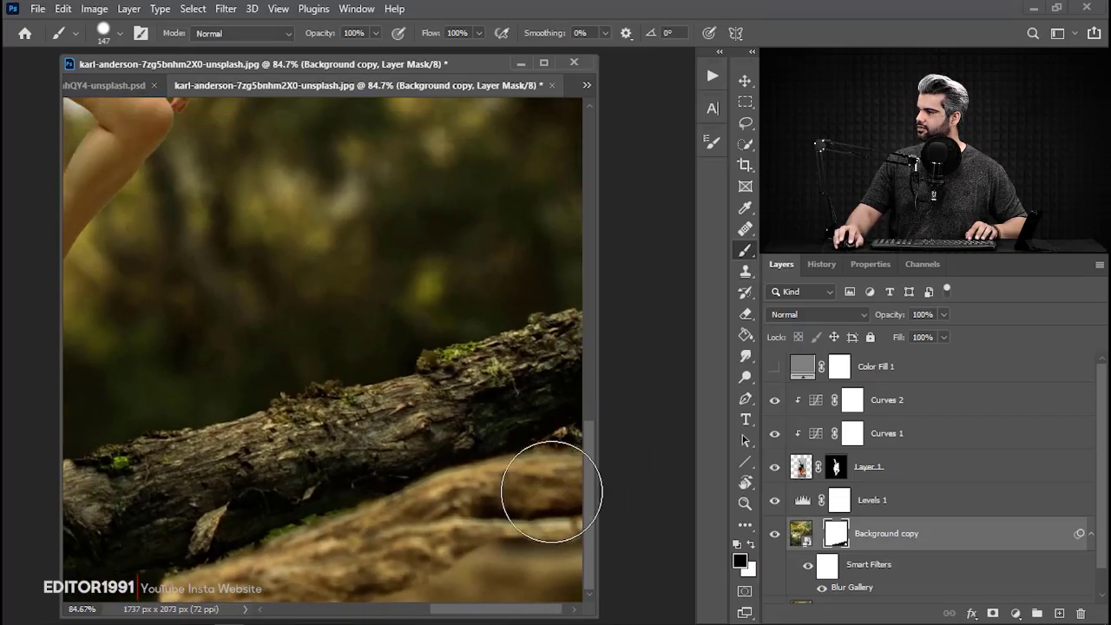
{"action": "mouse_move", "coordinate": [307, 557]}
{"action": "left_mouse_down"}
{"action": "mouse_move", "coordinate": [479, 548]}
{"action": "mouse_move", "coordinate": [465, 550]}
{"action": "left_mouse_up"}
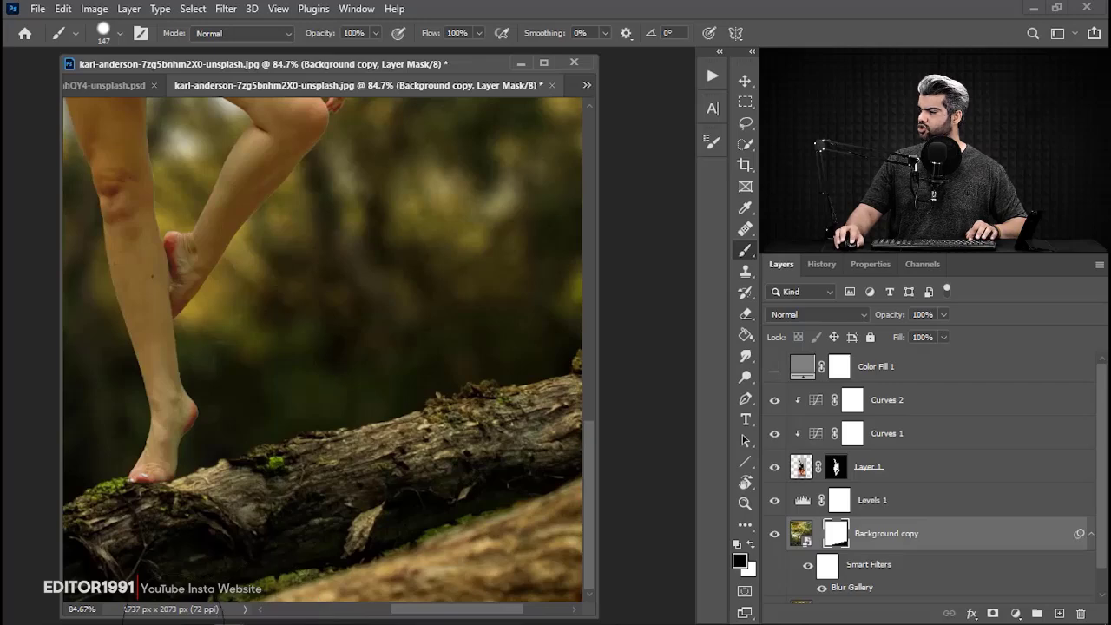
{"action": "left_click_drag", "start_coordinate": [317, 571], "coordinate": [498, 558]}
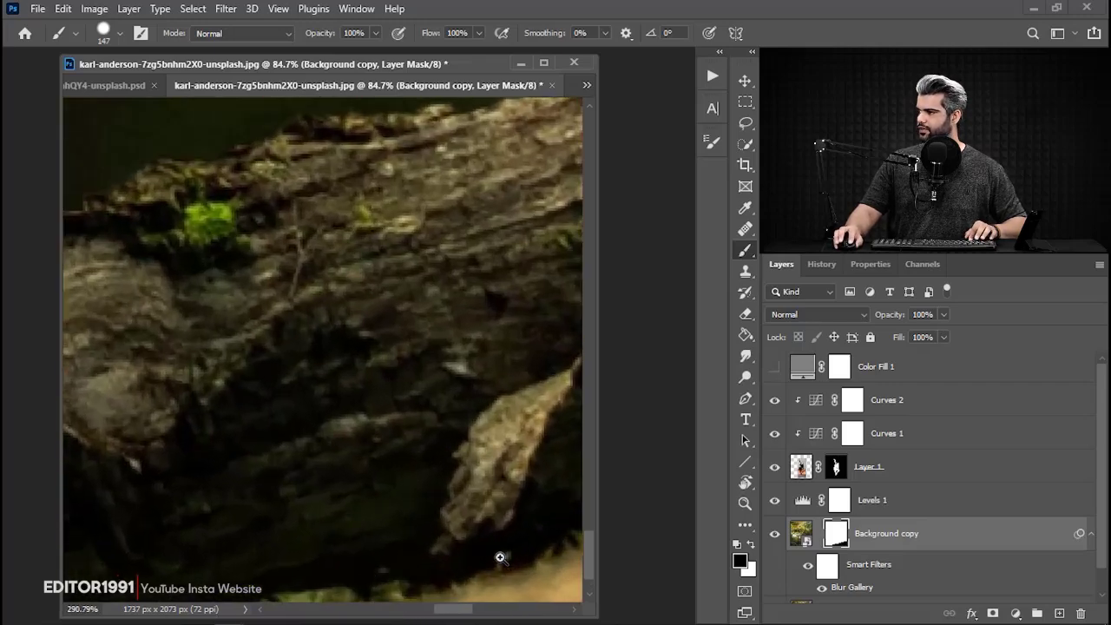
Paint white on the mask with a small soft round brush to blur the grassy strip beneath the log.
{"action": "left_click_drag", "start_coordinate": [375, 443], "coordinate": [460, 294]}
{"action": "left_click_drag", "start_coordinate": [392, 511], "coordinate": [195, 511]}
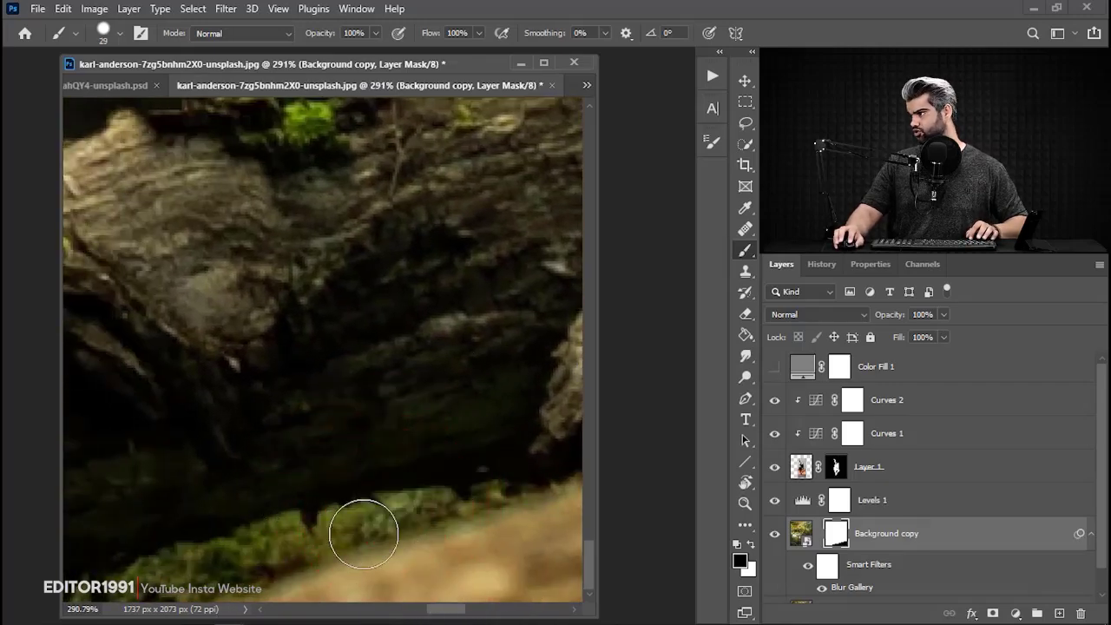
{"action": "right_click", "coordinate": [388, 445]}
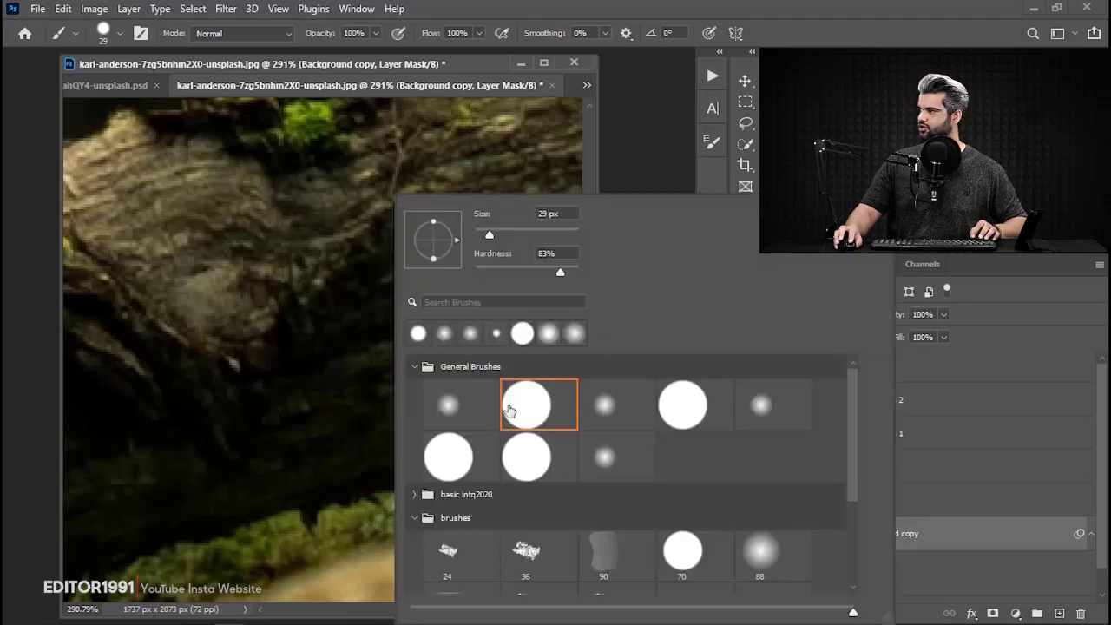
{"action": "left_click_drag", "start_coordinate": [298, 303], "coordinate": [295, 311]}
{"action": "key", "text": "Return"}
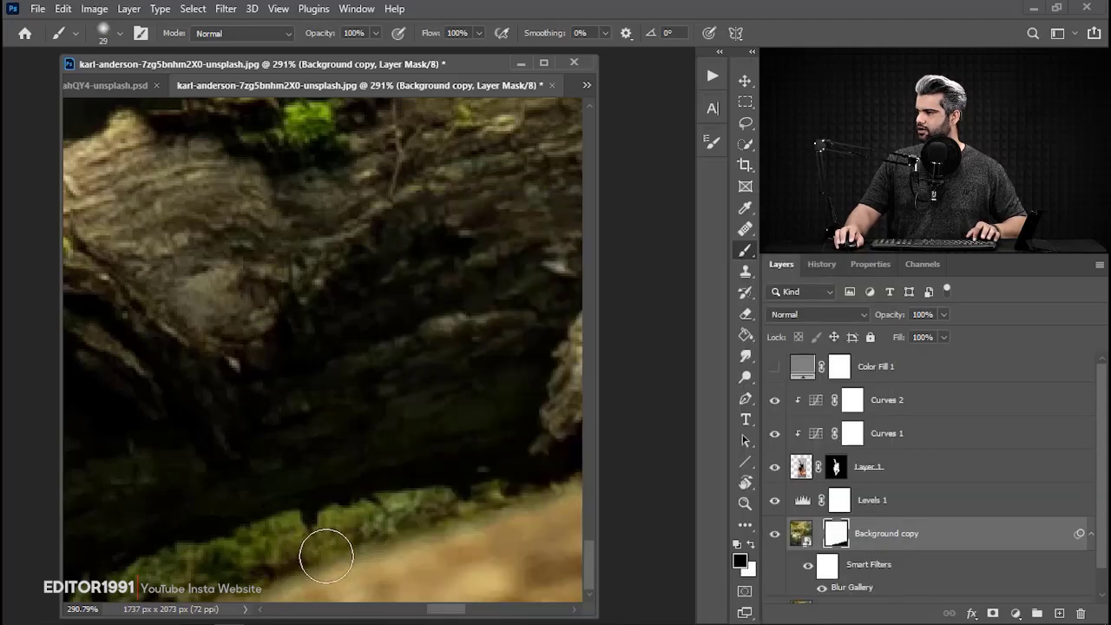
{"action": "key", "text": "x"}
{"action": "left_click_drag", "start_coordinate": [324, 540], "coordinate": [316, 540]}
{"action": "mouse_move", "coordinate": [463, 510]}
{"action": "left_mouse_down"}
{"action": "mouse_move", "coordinate": [506, 495]}
{"action": "mouse_move", "coordinate": [291, 570]}
{"action": "mouse_move", "coordinate": [410, 508]}
{"action": "mouse_move", "coordinate": [208, 561]}
{"action": "mouse_move", "coordinate": [318, 541]}
{"action": "mouse_move", "coordinate": [188, 624]}
{"action": "left_mouse_up"}
{"action": "key", "text": "space"}
{"action": "key", "text": "space"}
{"action": "left_click_drag", "start_coordinate": [398, 580], "coordinate": [174, 573]}
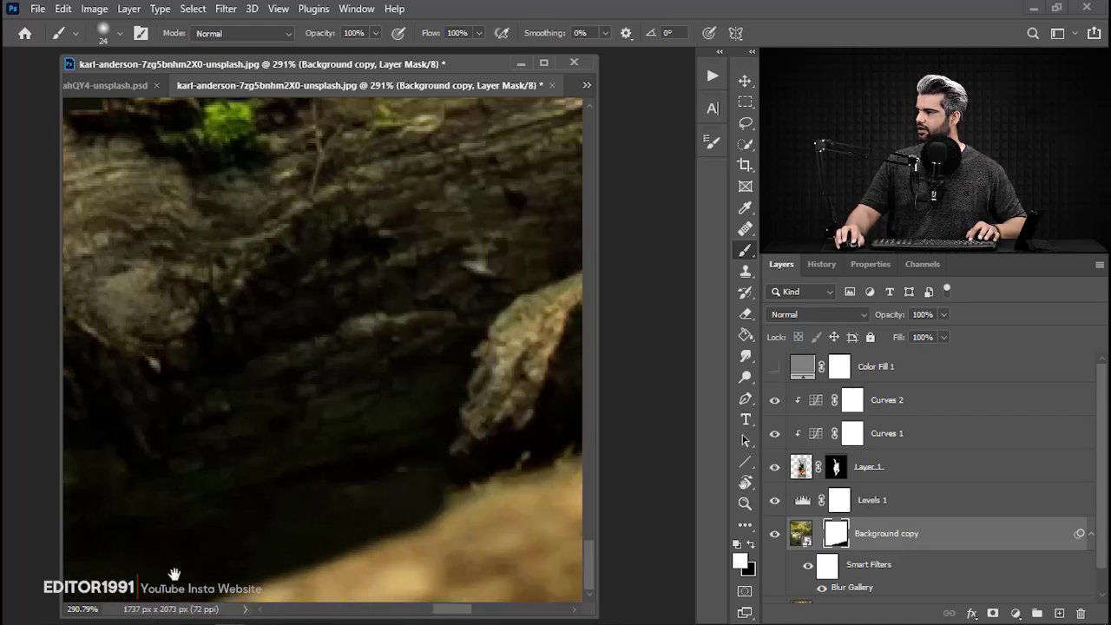
Refine the mask around the hanging piece of bark under the log with a 9 px soft brush.
{"action": "mouse_move", "coordinate": [408, 509]}
{"action": "left_mouse_down"}
{"action": "mouse_move", "coordinate": [338, 527]}
{"action": "mouse_move", "coordinate": [349, 518]}
{"action": "left_mouse_up"}
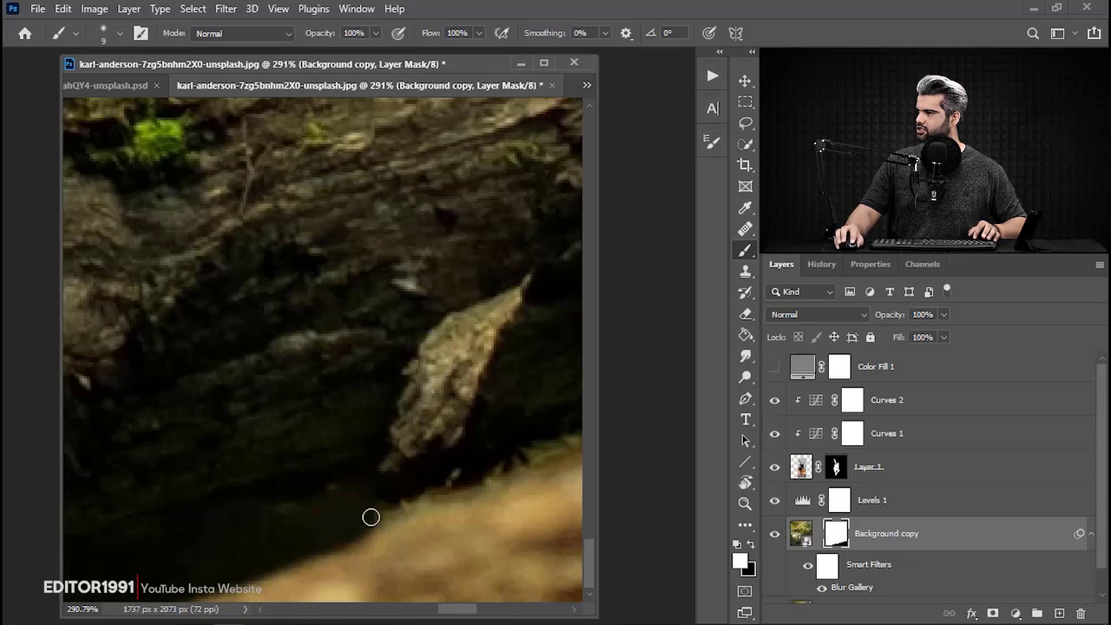
{"action": "mouse_move", "coordinate": [480, 475]}
{"action": "left_mouse_down"}
{"action": "mouse_move", "coordinate": [558, 440]}
{"action": "mouse_move", "coordinate": [527, 473]}
{"action": "left_mouse_up"}
{"action": "mouse_move", "coordinate": [539, 435]}
{"action": "left_mouse_down"}
{"action": "mouse_move", "coordinate": [495, 448]}
{"action": "mouse_move", "coordinate": [313, 452]}
{"action": "left_mouse_up"}
{"action": "scroll", "coordinate": [450, 453], "scroll_direction": "down", "scroll_amount": 8}
{"action": "key", "text": "space"}
{"action": "left_click_drag", "start_coordinate": [445, 481], "coordinate": [333, 473]}
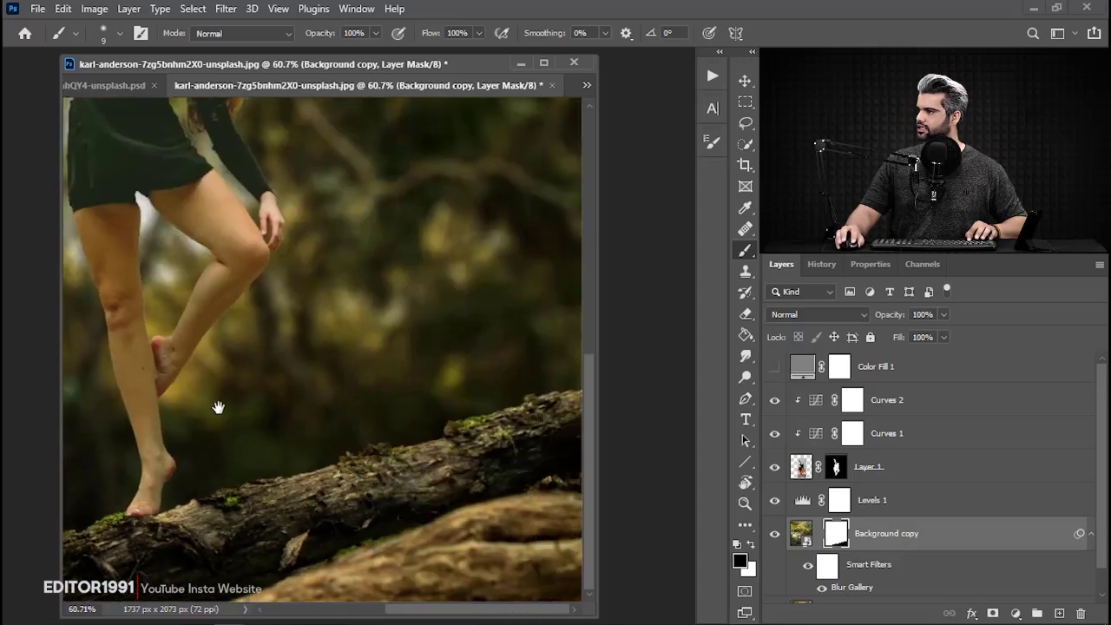
Examine the dancer's cut-out edges against the blurred background, from her face and arm down to her foot.
{"action": "left_click_drag", "start_coordinate": [218, 408], "coordinate": [339, 422]}
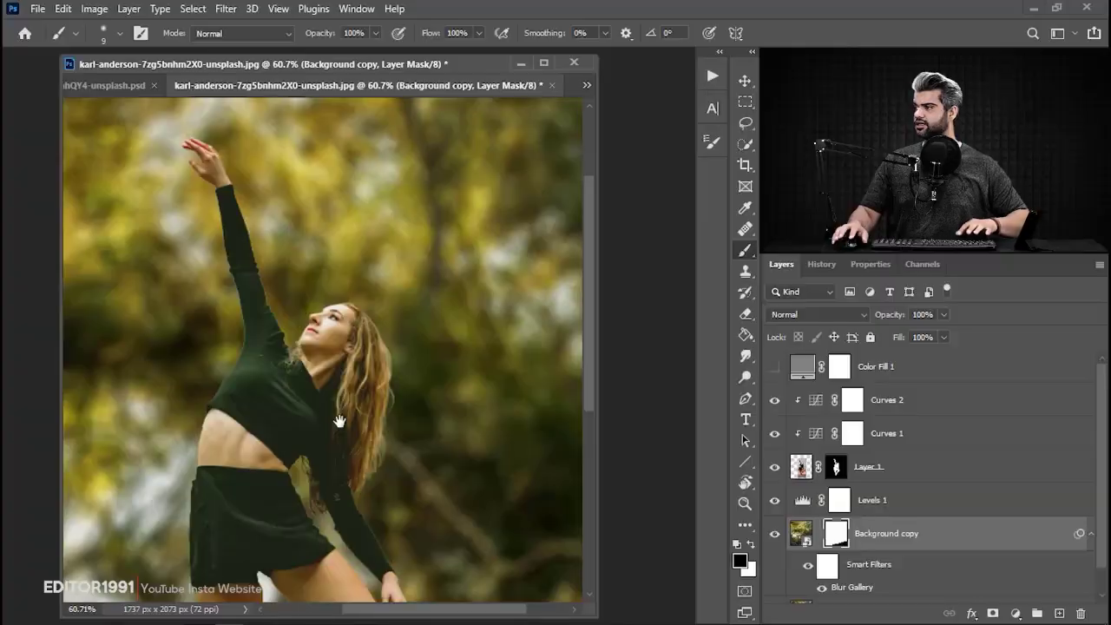
{"action": "left_click_drag", "start_coordinate": [339, 417], "coordinate": [294, 302]}
{"action": "left_click_drag", "start_coordinate": [334, 409], "coordinate": [262, 411]}
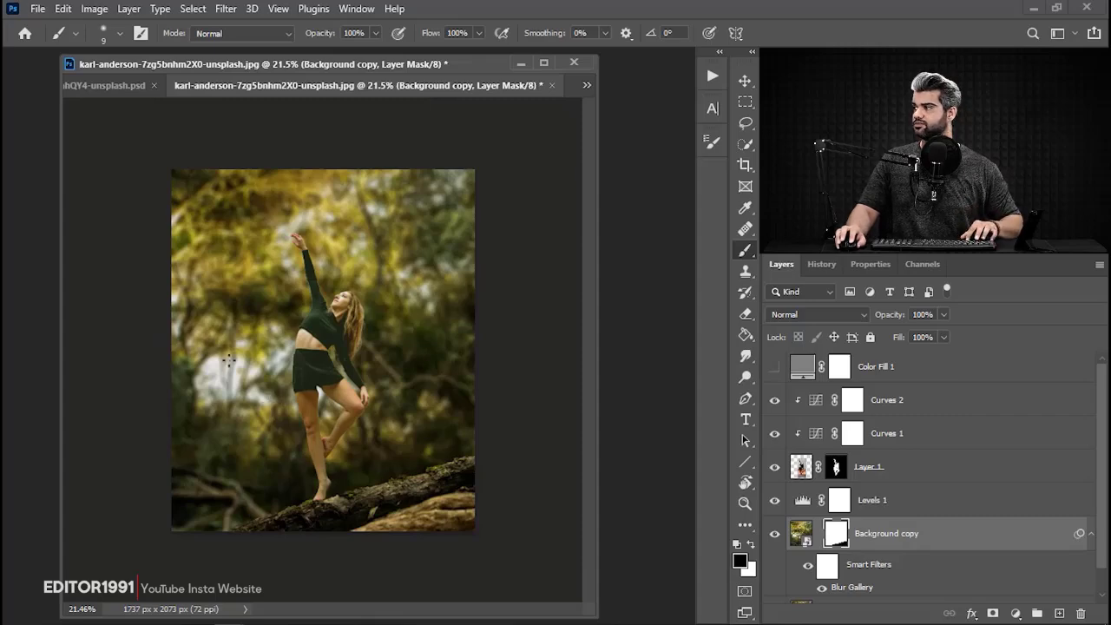
{"action": "left_click_drag", "start_coordinate": [344, 302], "coordinate": [489, 353]}
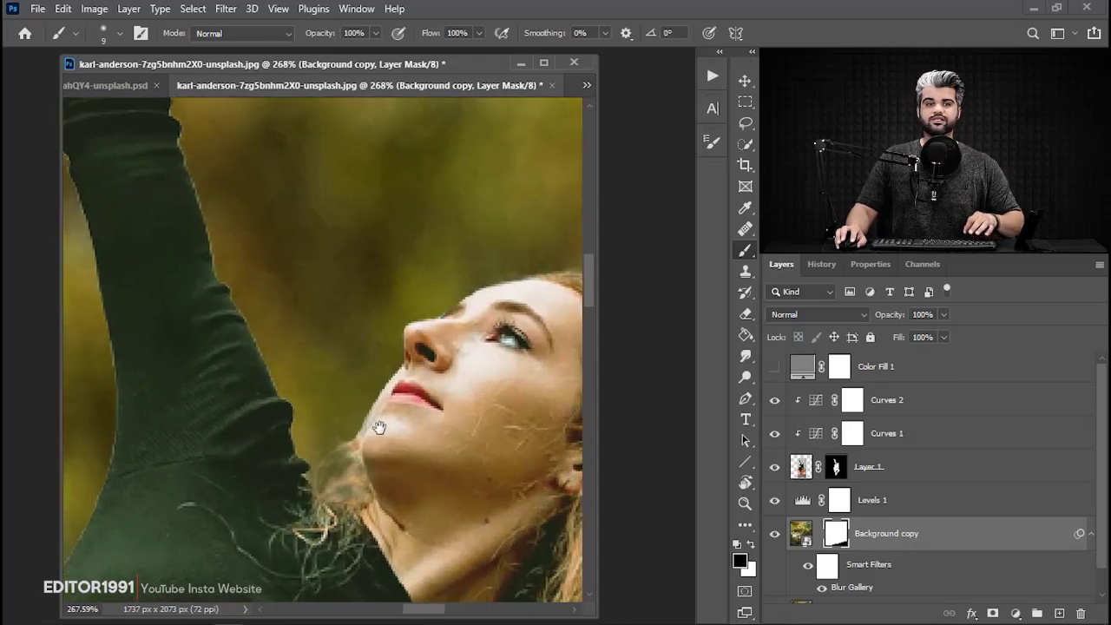
{"action": "left_click_drag", "start_coordinate": [424, 428], "coordinate": [238, 405]}
{"action": "left_click_drag", "start_coordinate": [277, 512], "coordinate": [333, 188]}
{"action": "left_click_drag", "start_coordinate": [217, 521], "coordinate": [113, 309]}
{"action": "left_click_drag", "start_coordinate": [279, 144], "coordinate": [301, 232]}
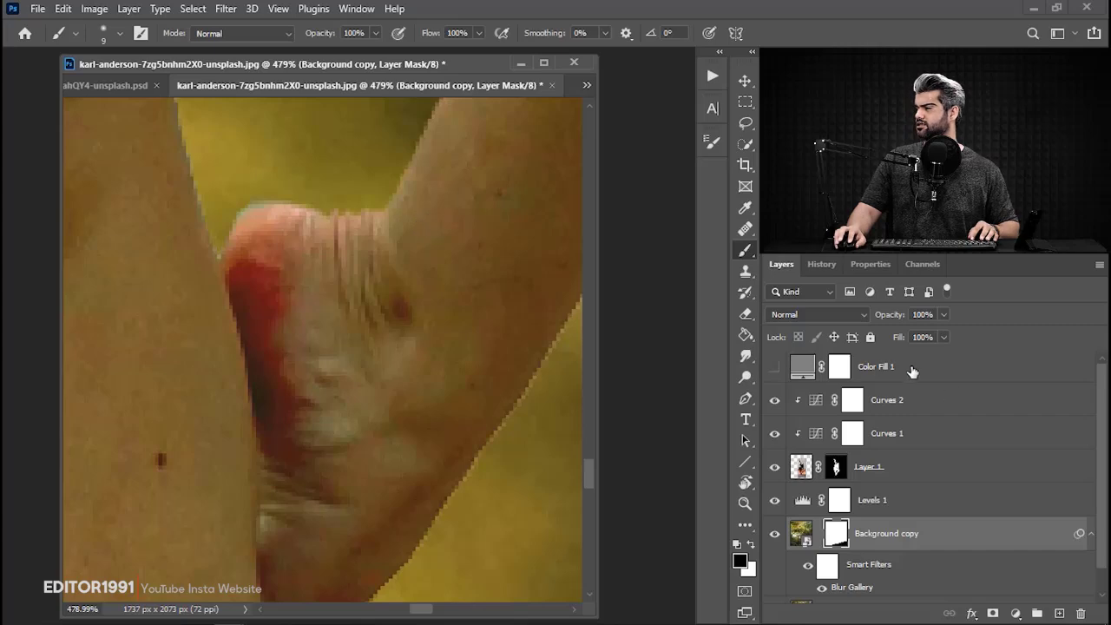
Show the Color Fill 1 layer at 0% opacity and change its fill to skin tone 786739 sampled from the raised foot.
{"action": "left_click", "coordinate": [775, 368]}
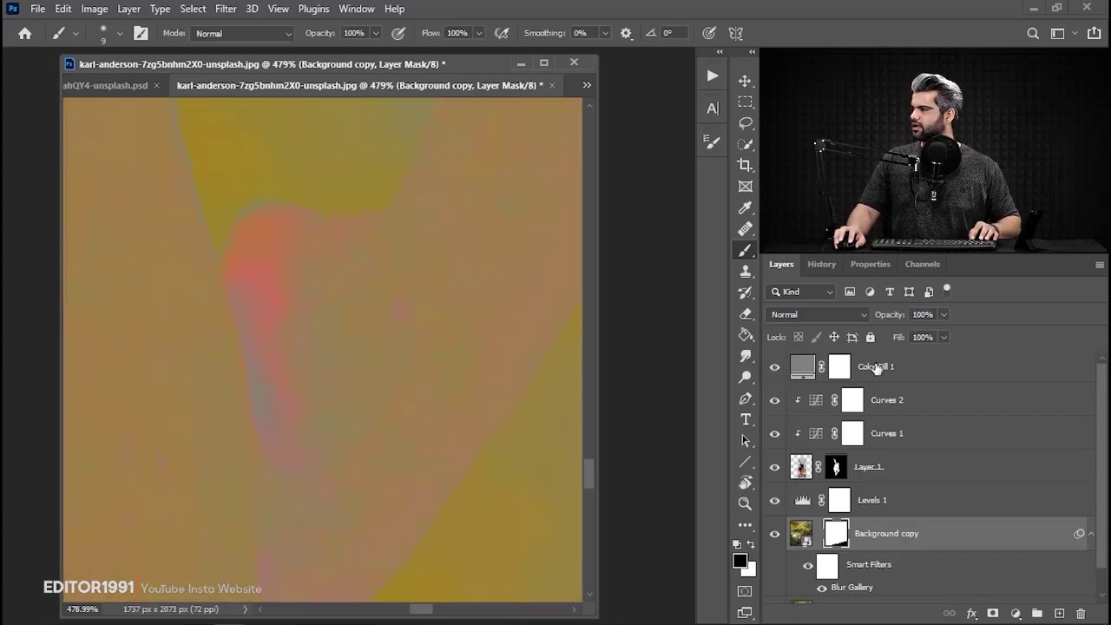
{"action": "left_click", "coordinate": [853, 369]}
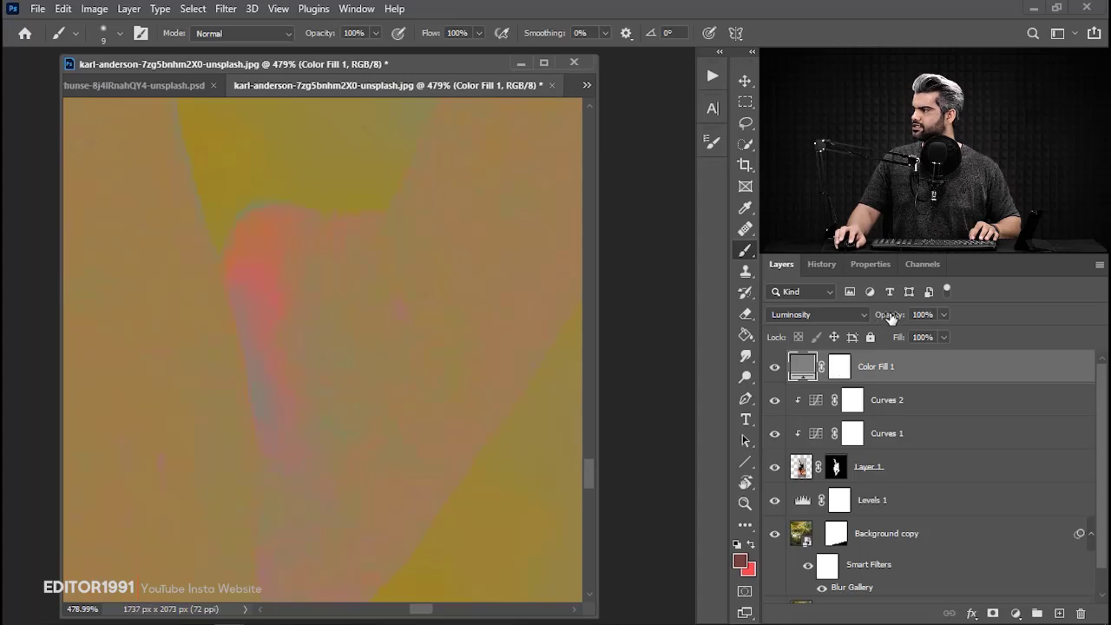
{"action": "left_click_drag", "start_coordinate": [888, 315], "coordinate": [479, 295]}
{"action": "double_click", "coordinate": [798, 368]}
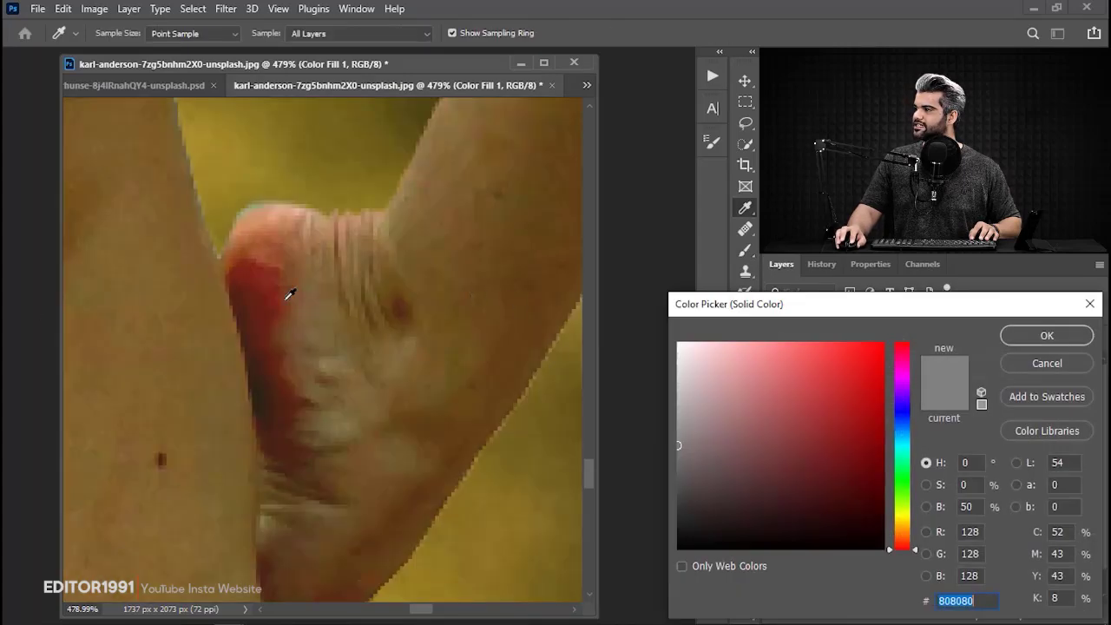
{"action": "left_click", "coordinate": [330, 305]}
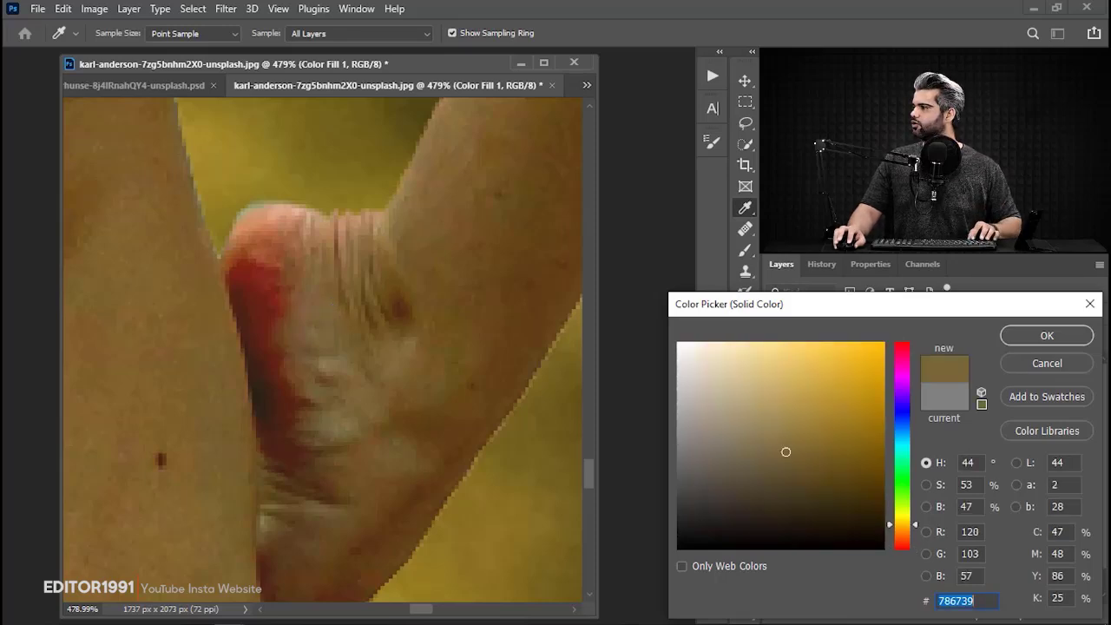
{"action": "left_click", "coordinate": [1047, 337]}
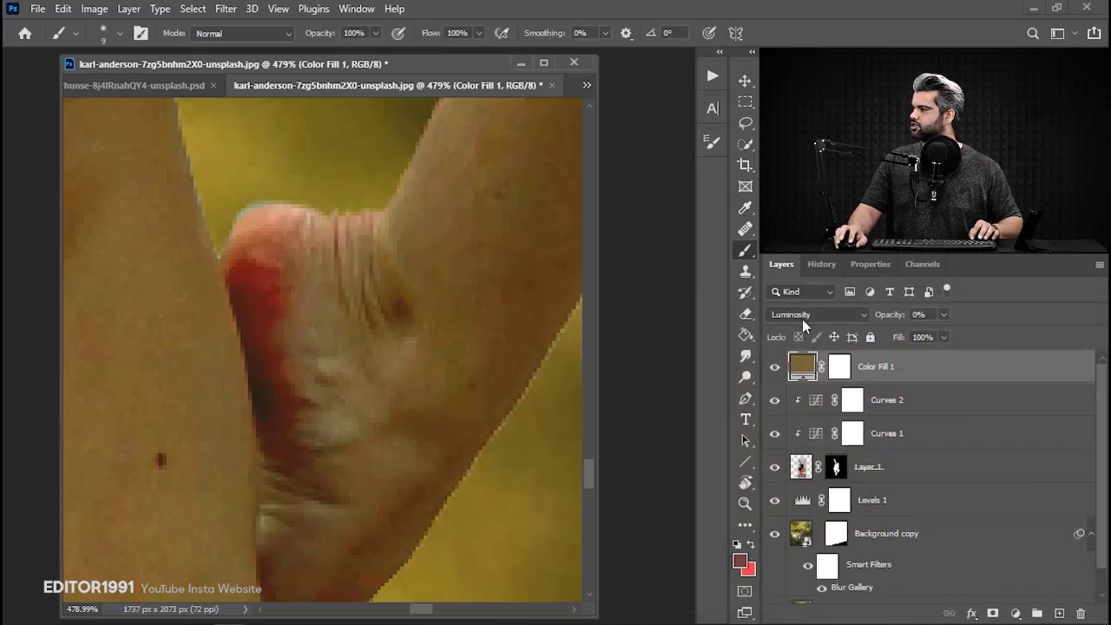
Set Color Fill 1 to the Color blend mode at 100% opacity and invert its mask to black.
{"action": "left_click", "coordinate": [802, 317]}
{"action": "left_click", "coordinate": [784, 598]}
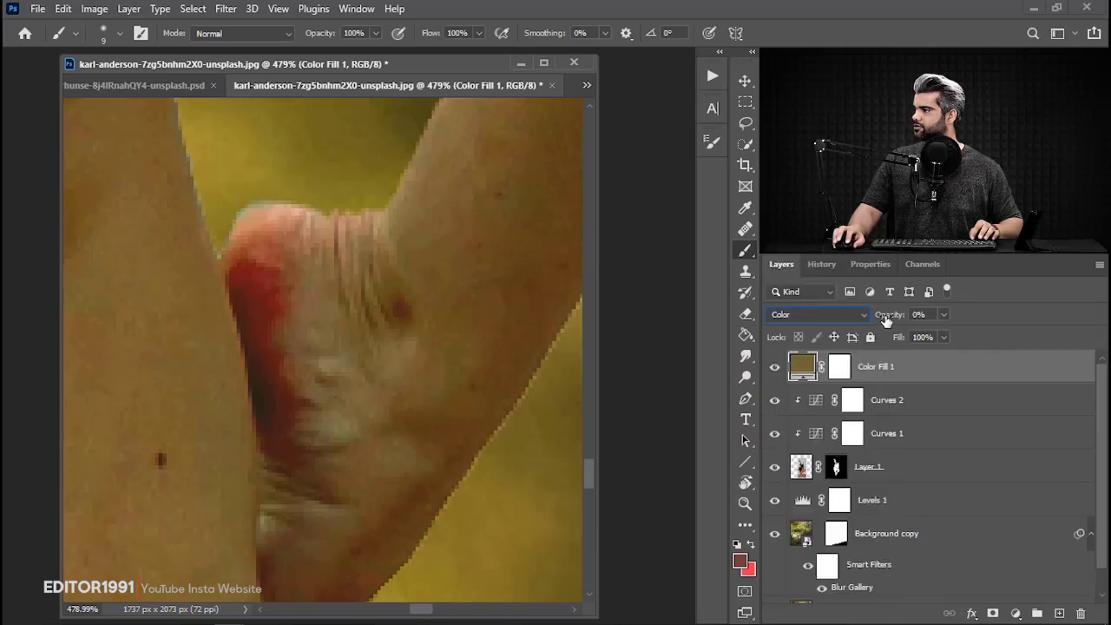
{"action": "left_click_drag", "start_coordinate": [885, 321], "coordinate": [1105, 319]}
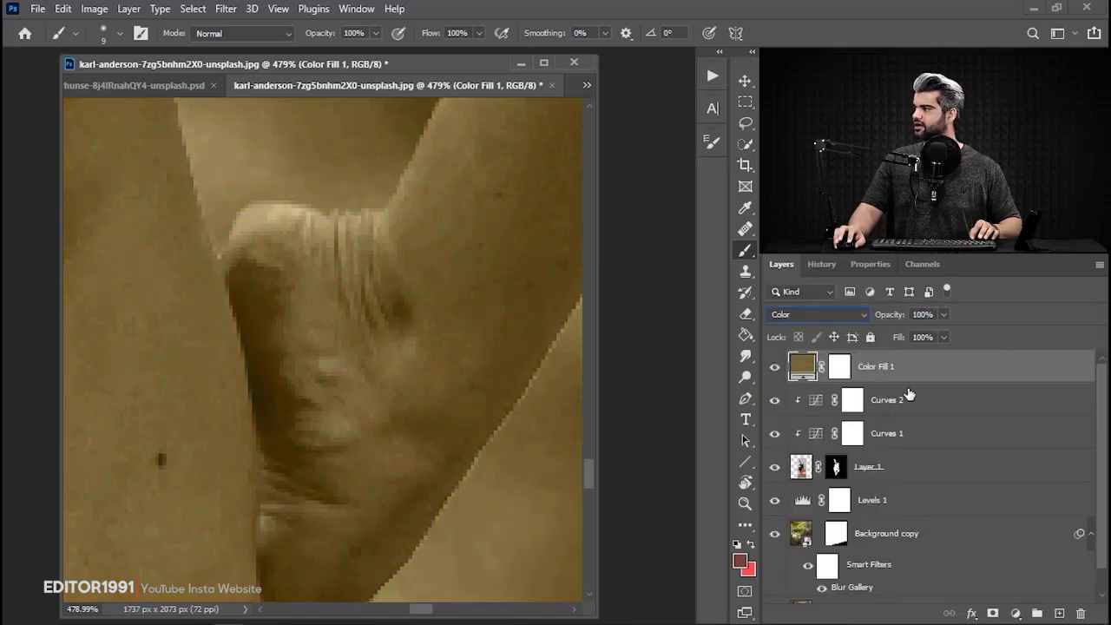
{"action": "left_click", "coordinate": [835, 369]}
{"action": "key", "text": "ctrl+i"}
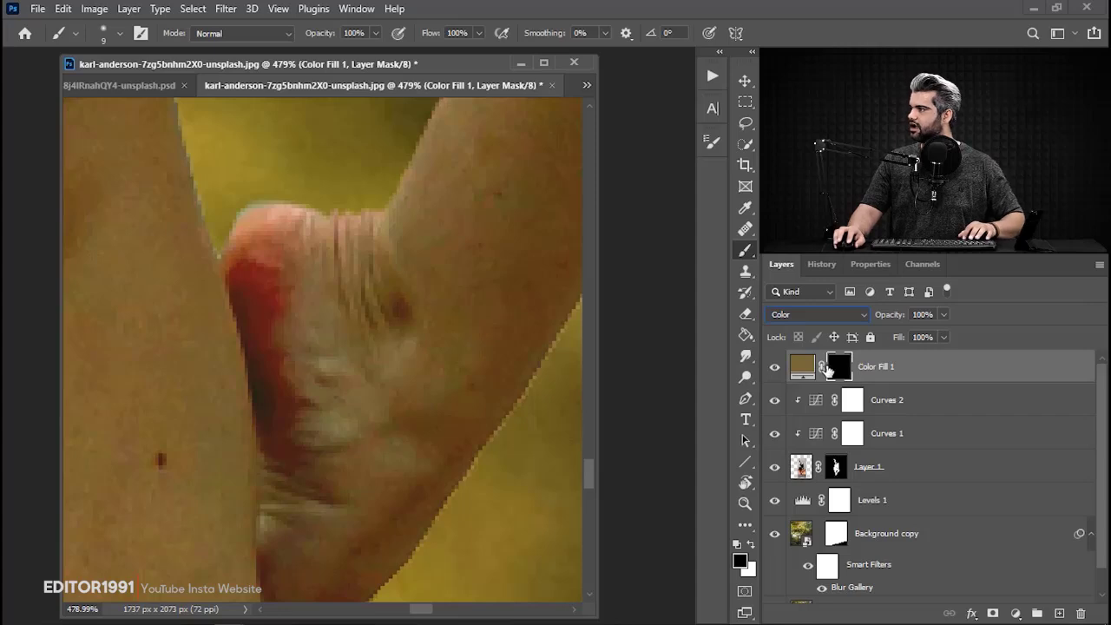
Paint white on the mask over the raised foot's red patch and resample the fill color from the neighbouring skin.
{"action": "mouse_move", "coordinate": [281, 305]}
{"action": "left_mouse_down"}
{"action": "mouse_move", "coordinate": [244, 283]}
{"action": "mouse_move", "coordinate": [261, 297]}
{"action": "mouse_move", "coordinate": [254, 307]}
{"action": "mouse_move", "coordinate": [283, 274]}
{"action": "mouse_move", "coordinate": [277, 246]}
{"action": "mouse_move", "coordinate": [287, 464]}
{"action": "left_mouse_up"}
{"action": "key", "text": "x"}
{"action": "double_click", "coordinate": [802, 367]}
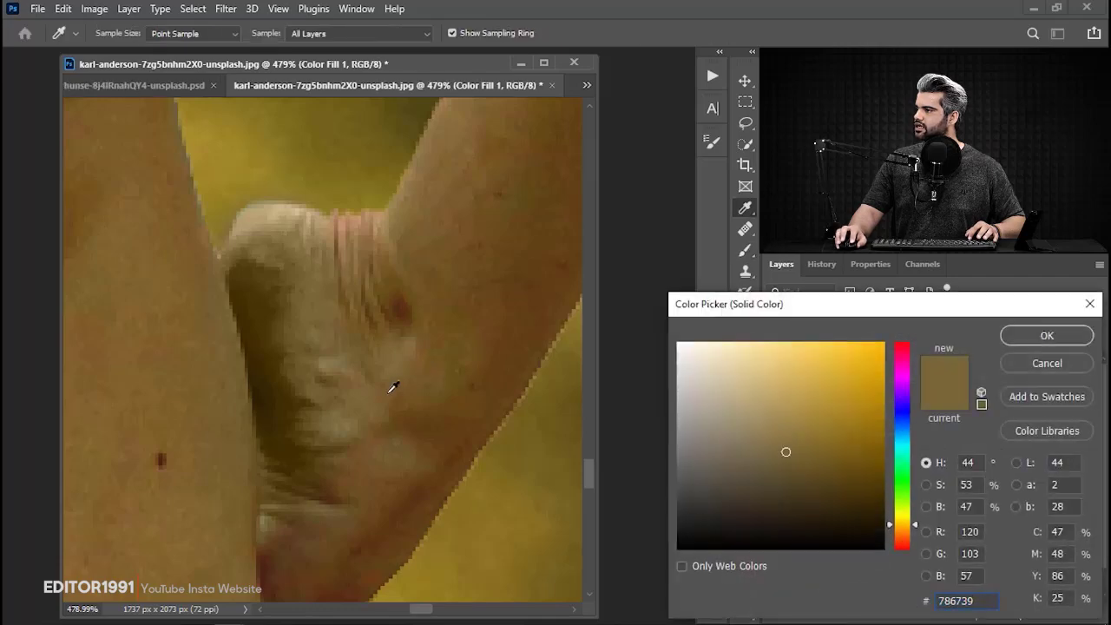
{"action": "left_click", "coordinate": [392, 388]}
{"action": "left_click", "coordinate": [1009, 338]}
Paint white on the Color Fill 1 mask with a 24 px soft brush over the standing foot's red heel.
{"action": "scroll", "coordinate": [327, 395], "scroll_direction": "down", "scroll_amount": 10}
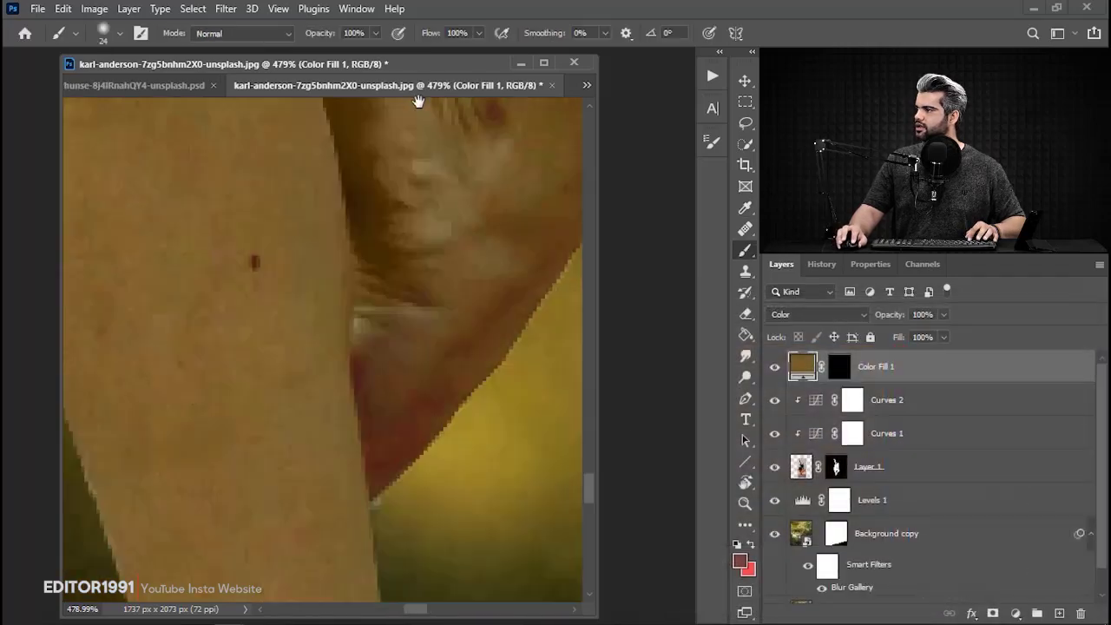
{"action": "left_click_drag", "start_coordinate": [327, 395], "coordinate": [479, 432]}
{"action": "scroll", "coordinate": [339, 218], "scroll_direction": "up", "scroll_amount": 4}
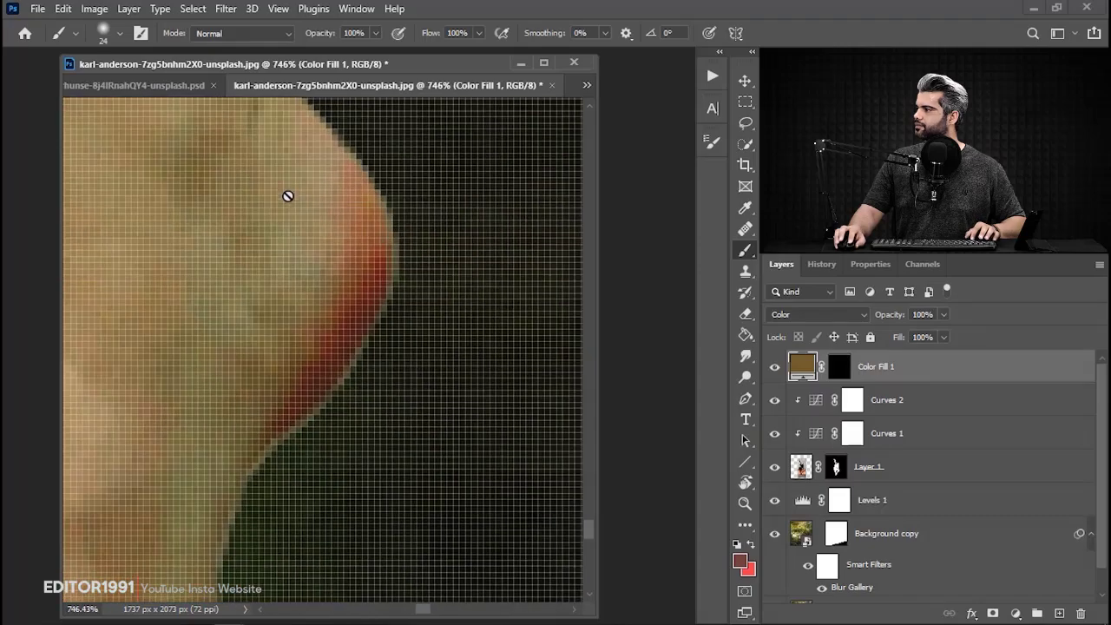
{"action": "left_click", "coordinate": [839, 366]}
{"action": "key", "text": "d"}
{"action": "mouse_move", "coordinate": [303, 235]}
{"action": "left_mouse_down"}
{"action": "mouse_move", "coordinate": [328, 257]}
{"action": "mouse_move", "coordinate": [312, 312]}
{"action": "mouse_move", "coordinate": [233, 405]}
{"action": "left_mouse_up"}
{"action": "left_click_drag", "start_coordinate": [183, 160], "coordinate": [226, 234]}
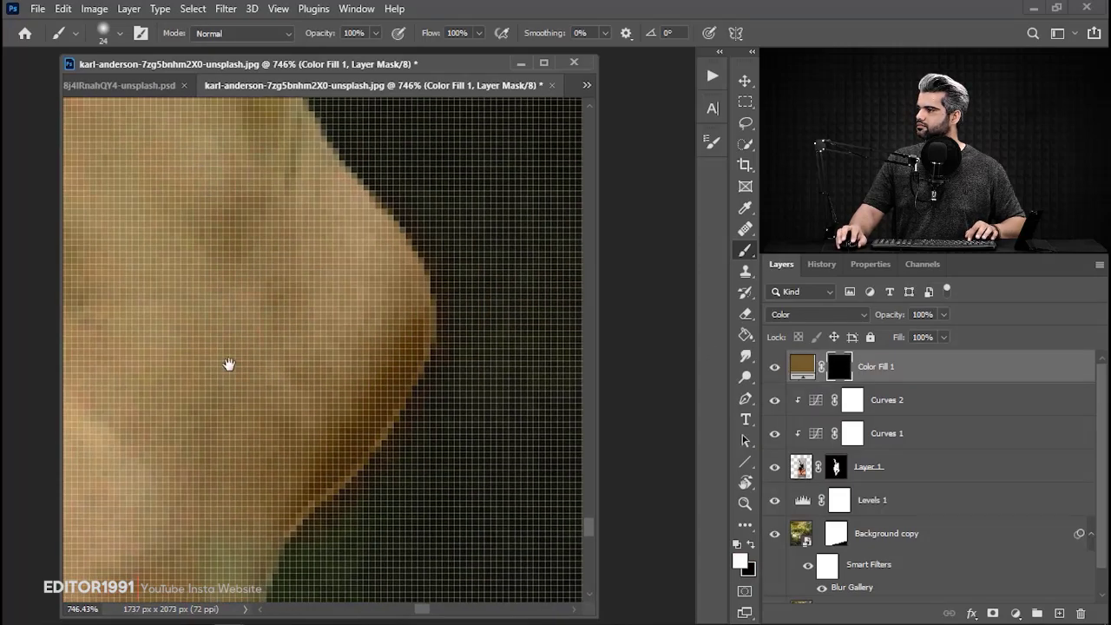
{"action": "left_click_drag", "start_coordinate": [229, 364], "coordinate": [246, 259]}
{"action": "left_click_drag", "start_coordinate": [224, 499], "coordinate": [231, 297]}
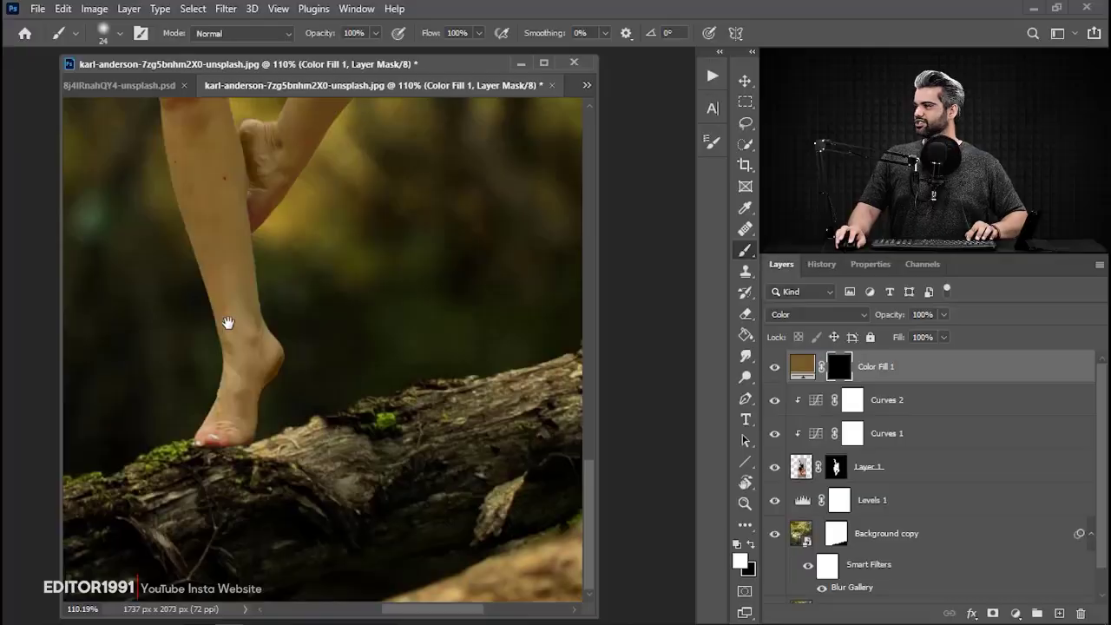
{"action": "left_click_drag", "start_coordinate": [226, 322], "coordinate": [179, 376]}
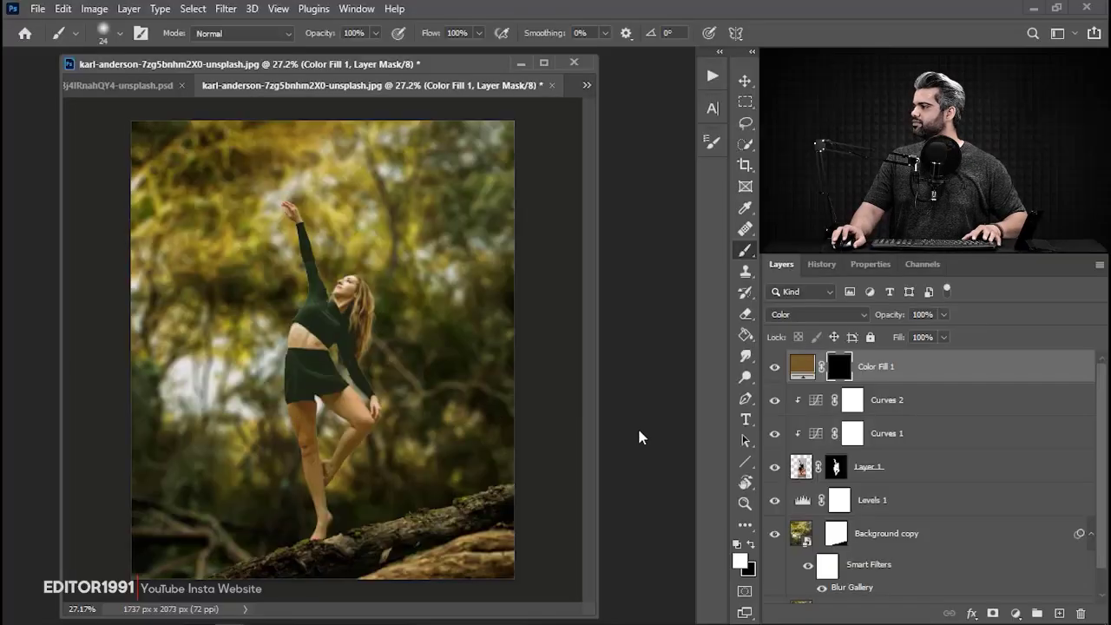
Add a black Solid Color fill layer directly above Levels 1, beneath the dancer.
{"action": "scroll", "coordinate": [953, 455], "scroll_direction": "down", "scroll_amount": 1}
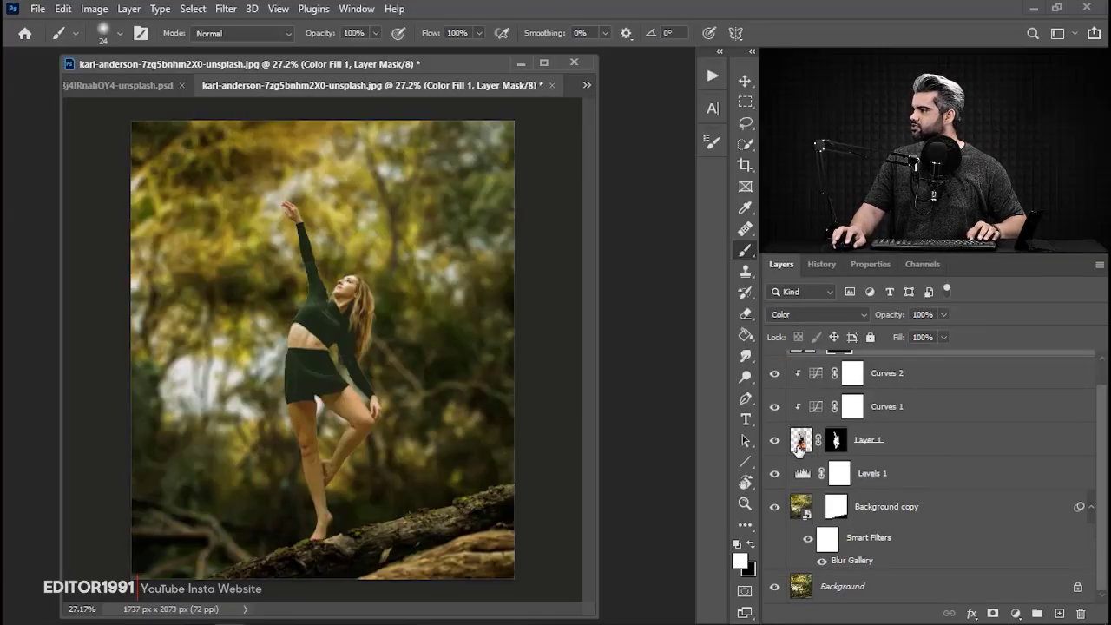
{"action": "left_click", "coordinate": [948, 470]}
{"action": "left_click", "coordinate": [1015, 615]}
{"action": "left_click", "coordinate": [1042, 330]}
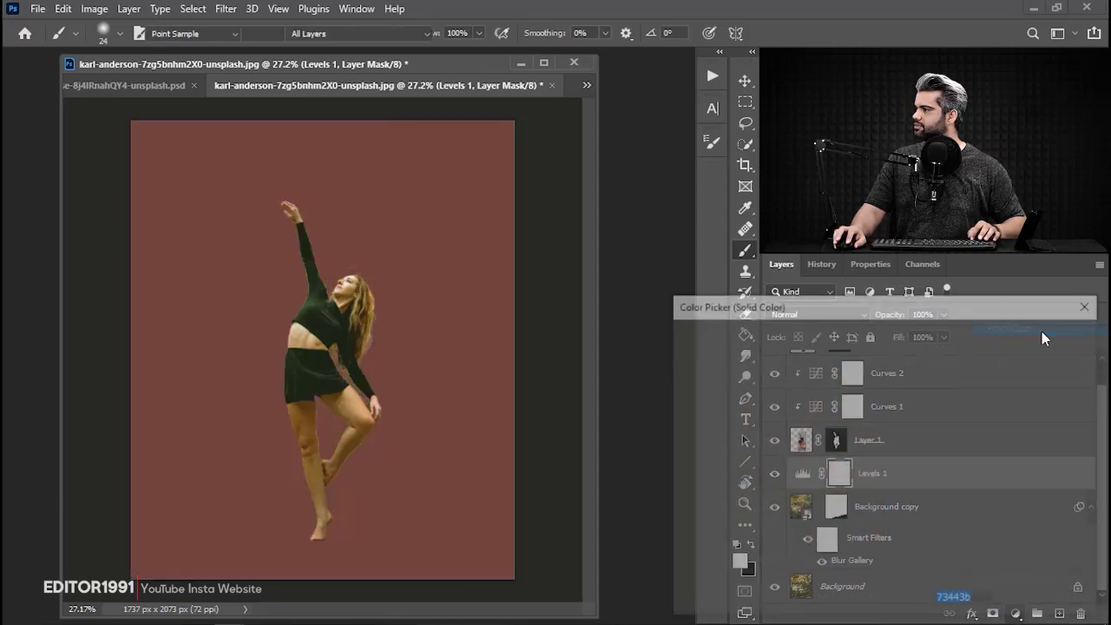
{"action": "left_click", "coordinate": [885, 548]}
{"action": "left_click", "coordinate": [1061, 338]}
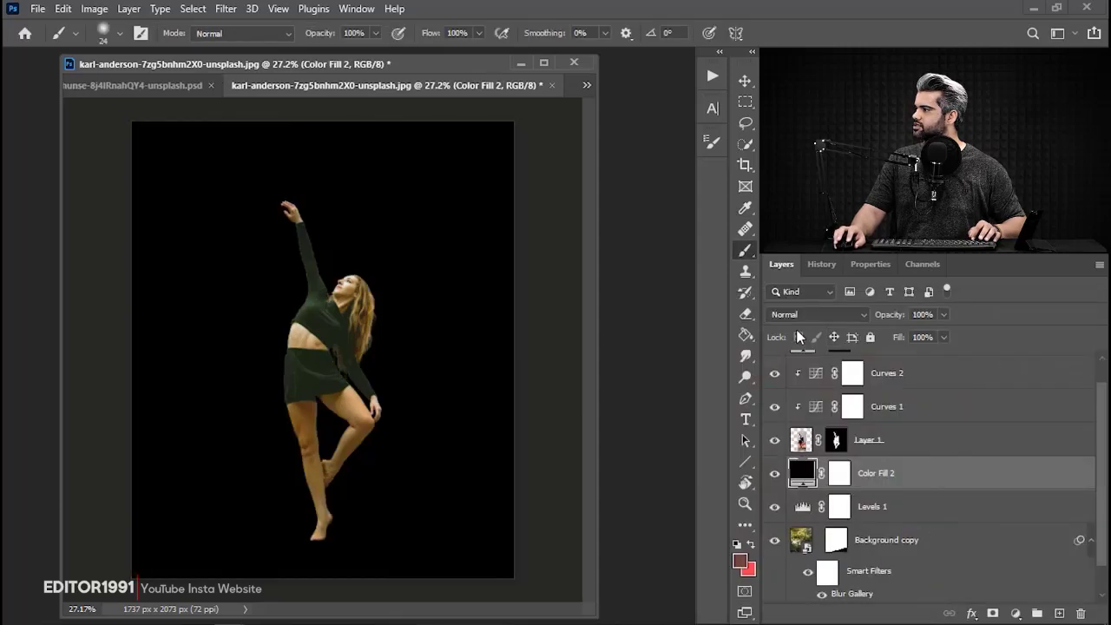
Split Color Fill 2's Underlying Layer black Blend If slider to 0 / 255 and set its blend mode to Soft Light.
{"action": "left_click", "coordinate": [799, 315]}
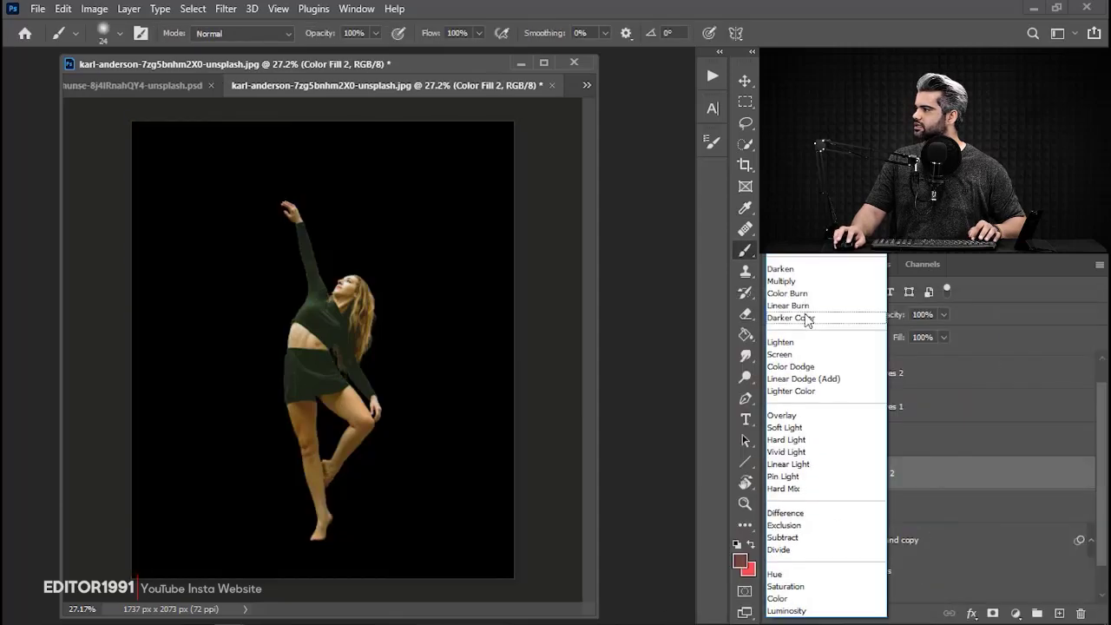
{"action": "left_click", "coordinate": [1004, 301]}
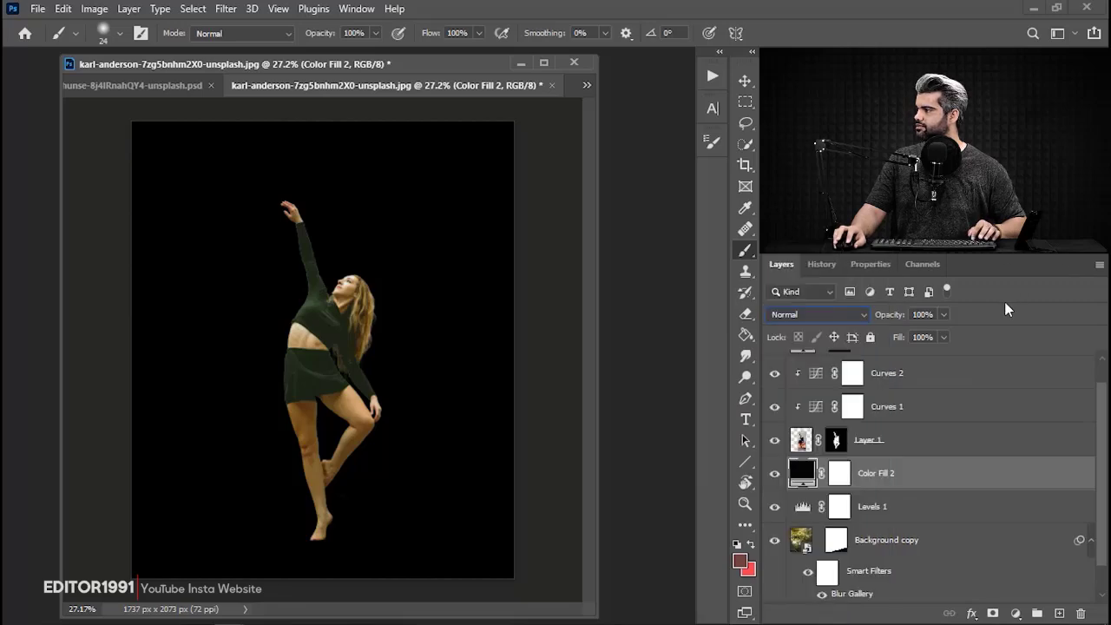
{"action": "double_click", "coordinate": [1026, 473]}
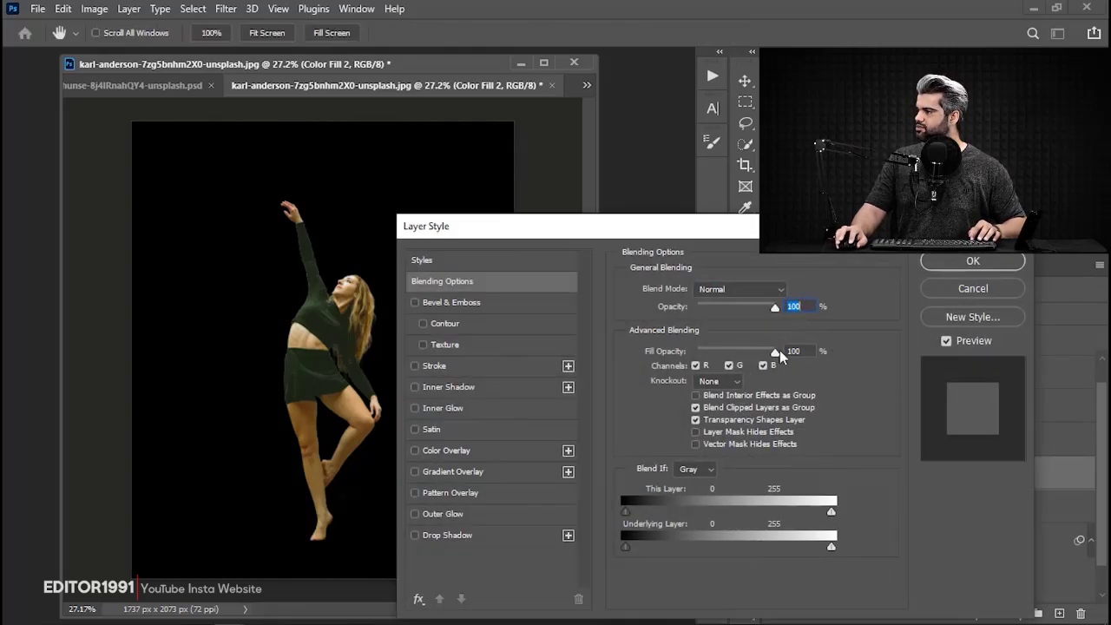
{"action": "left_click_drag", "start_coordinate": [636, 547], "coordinate": [832, 548]}
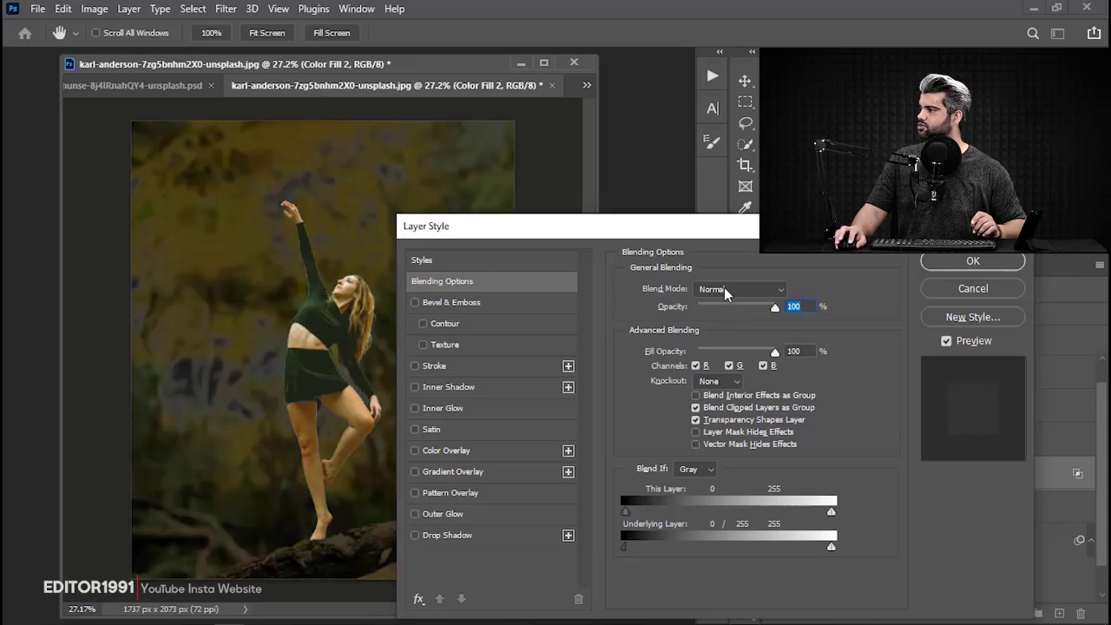
{"action": "left_click", "coordinate": [726, 294]}
{"action": "left_click", "coordinate": [726, 427]}
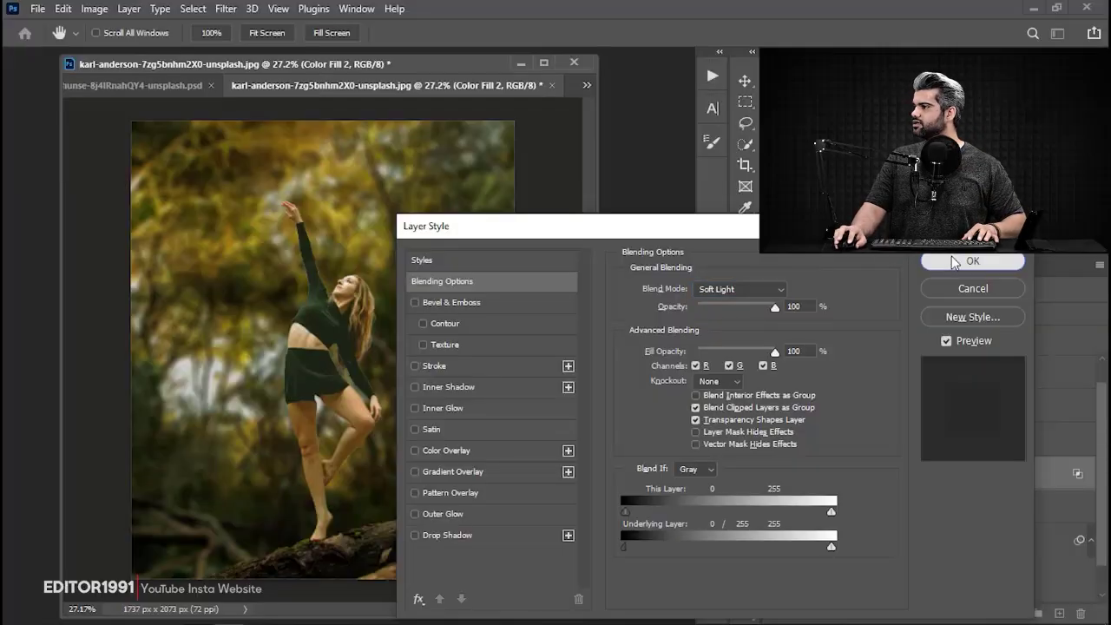
{"action": "left_click", "coordinate": [947, 259]}
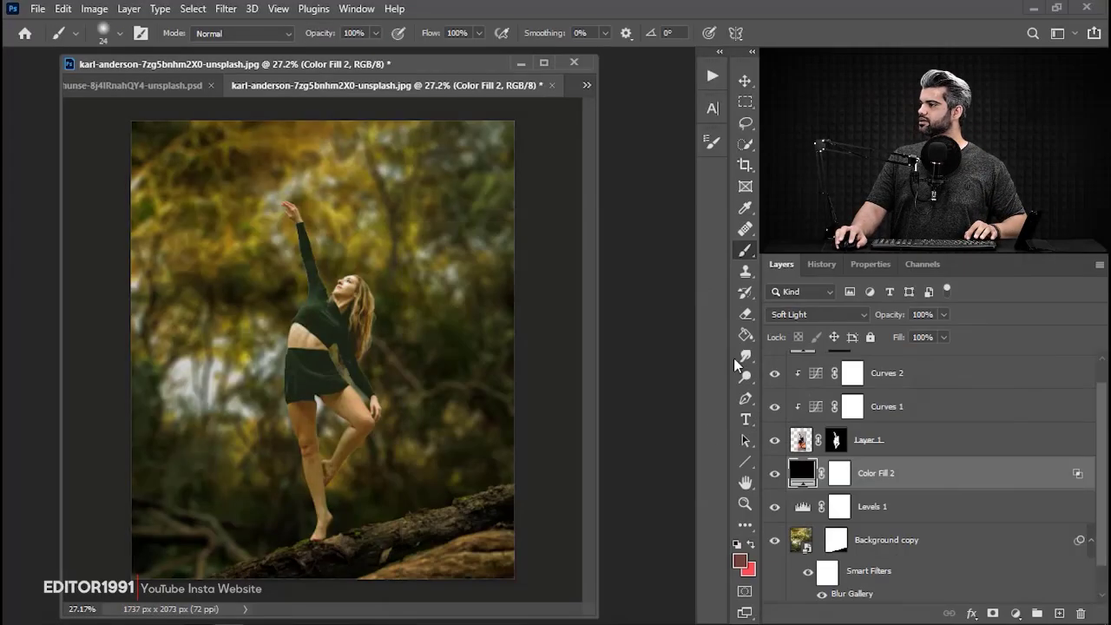
Compare the background with and without the black fill and set its opacity to 43%.
{"action": "left_click", "coordinate": [773, 475]}
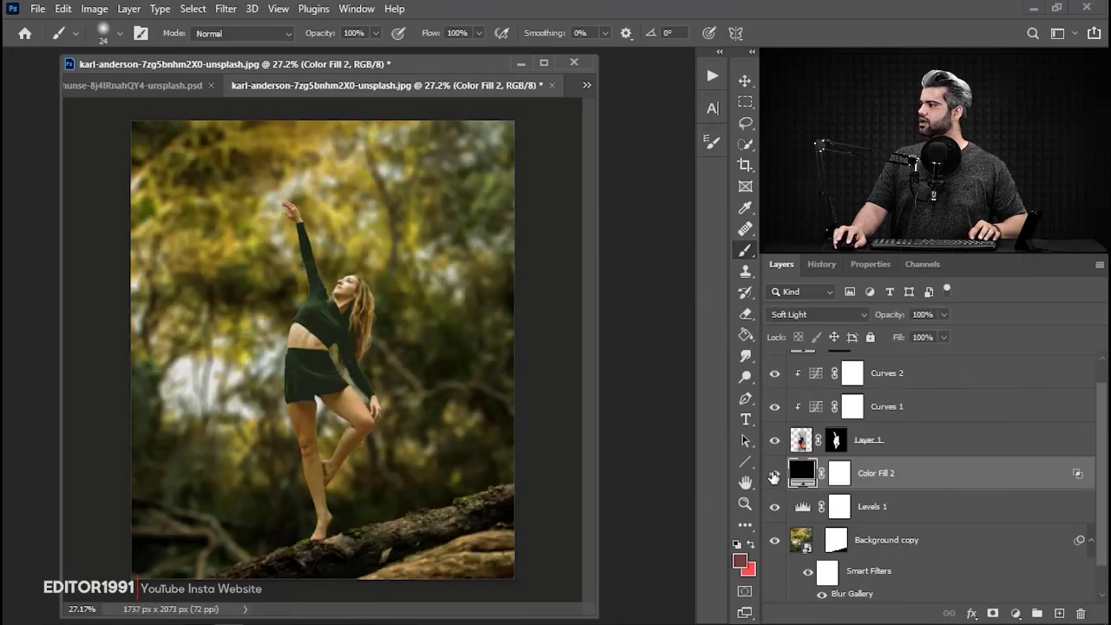
{"action": "left_click", "coordinate": [774, 475]}
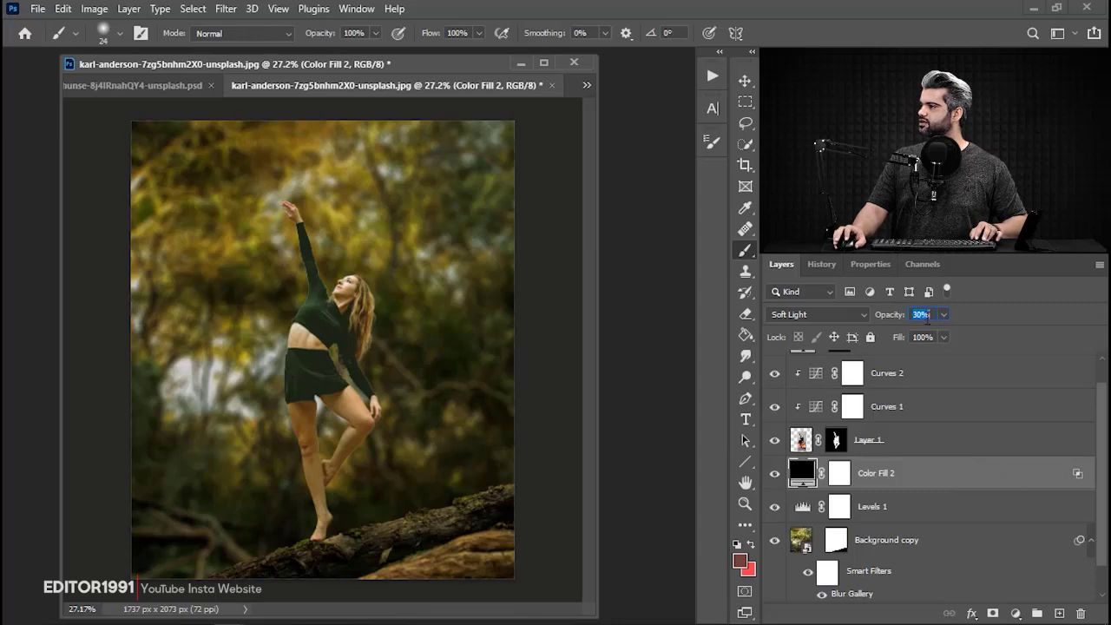
{"action": "scroll", "coordinate": [928, 317], "scroll_direction": "down", "scroll_amount": 3}
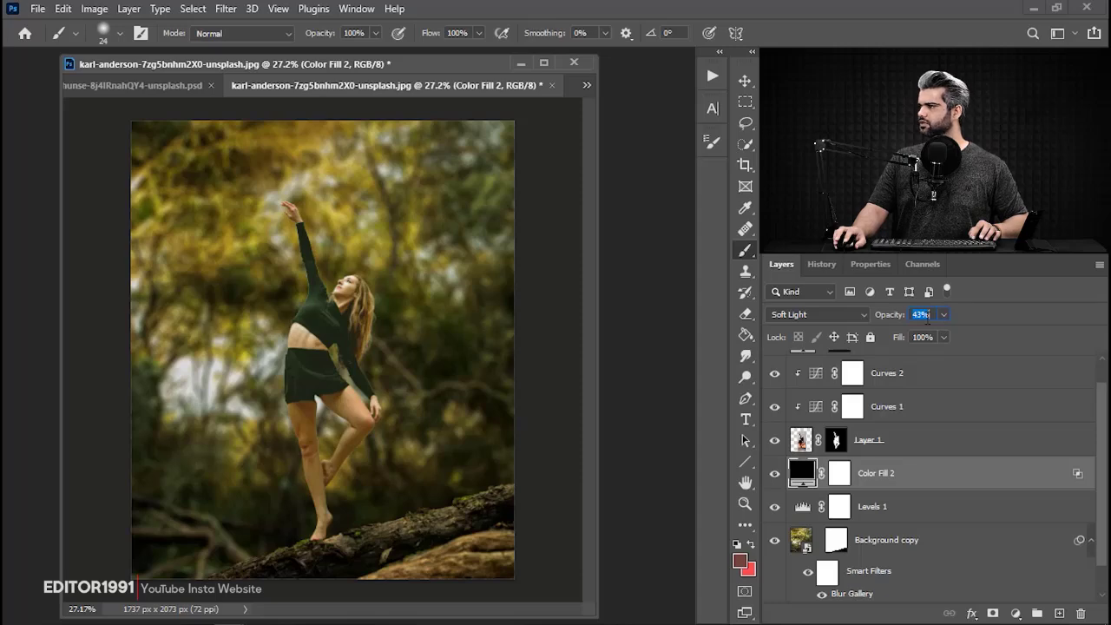
Select all layers from Color Fill 1 down to Background, duplicate them, and merge the copies into one layer.
{"action": "scroll", "coordinate": [945, 460], "scroll_direction": "up", "scroll_amount": 1}
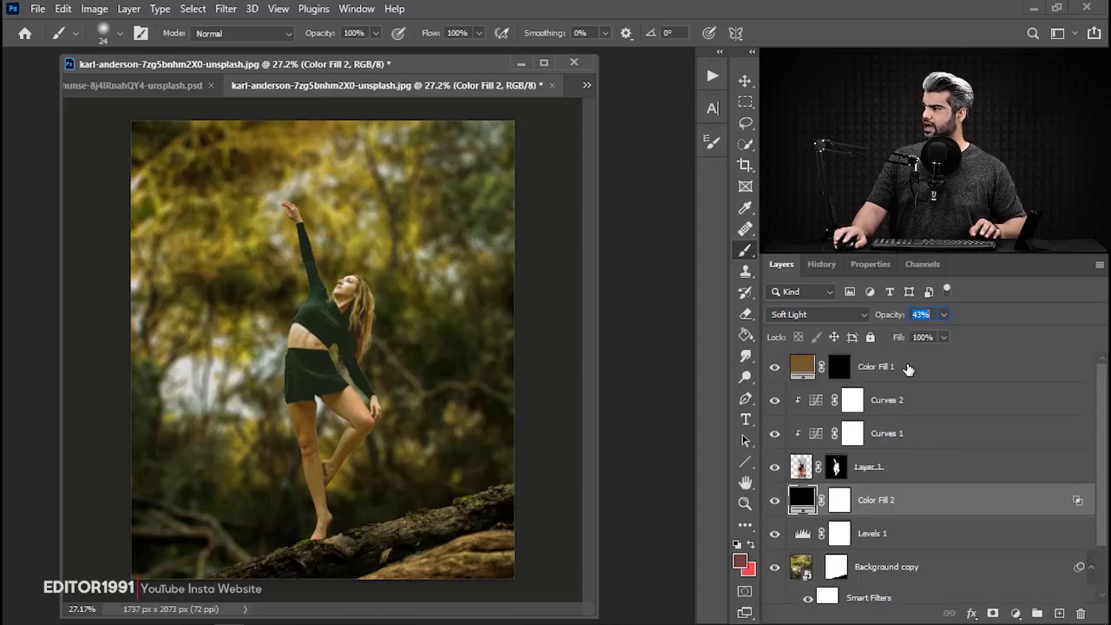
{"action": "left_click", "coordinate": [908, 369]}
{"action": "scroll", "coordinate": [866, 550], "scroll_direction": "down", "scroll_amount": 2}
{"action": "scroll", "coordinate": [946, 483], "scroll_direction": "up", "scroll_amount": 2}
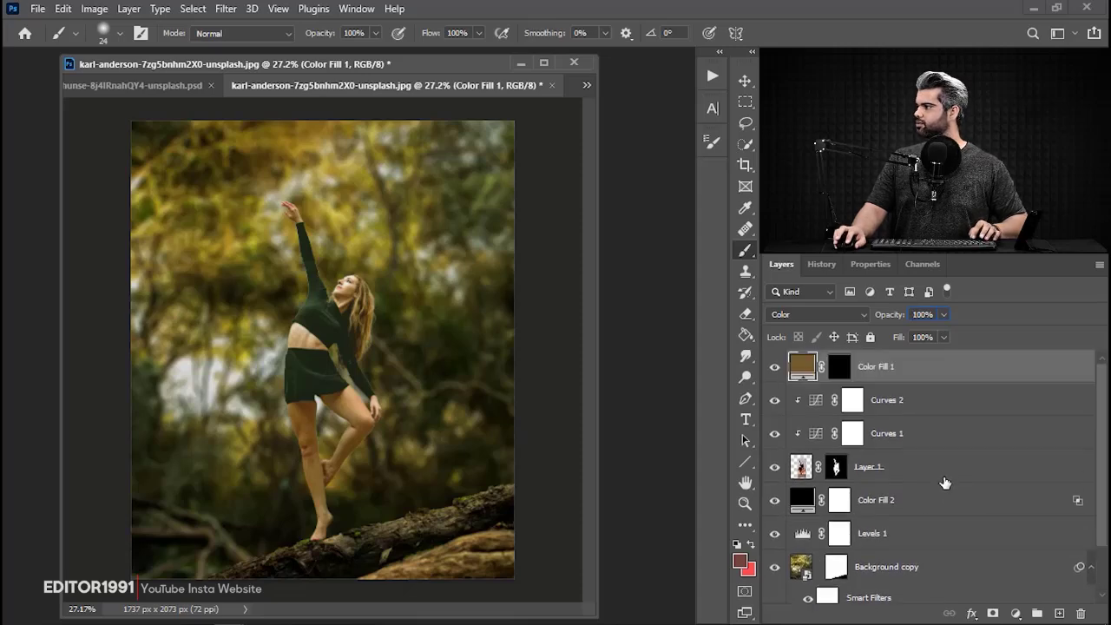
{"action": "scroll", "coordinate": [950, 501], "scroll_direction": "down", "scroll_amount": 2}
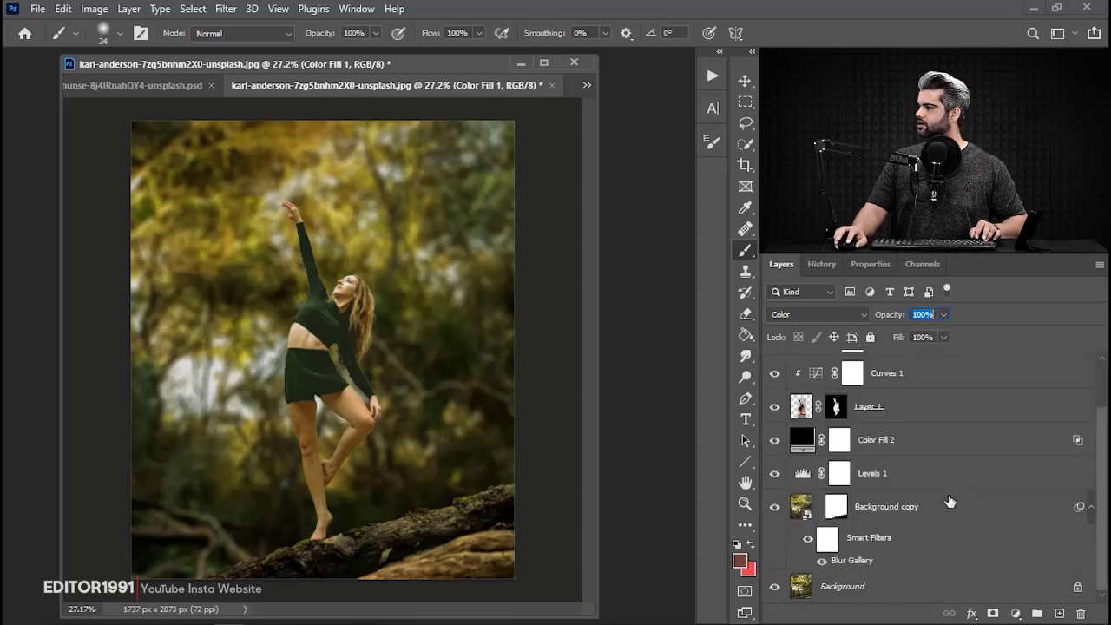
{"action": "left_click", "coordinate": [886, 588], "text": "shift"}
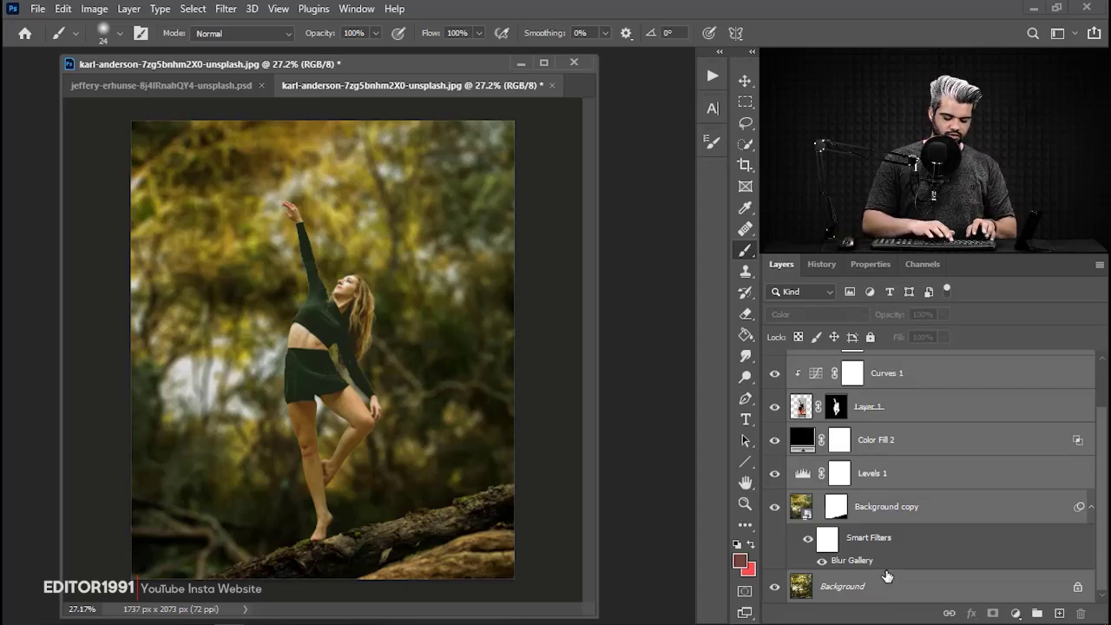
{"action": "key", "text": "ctrl+j"}
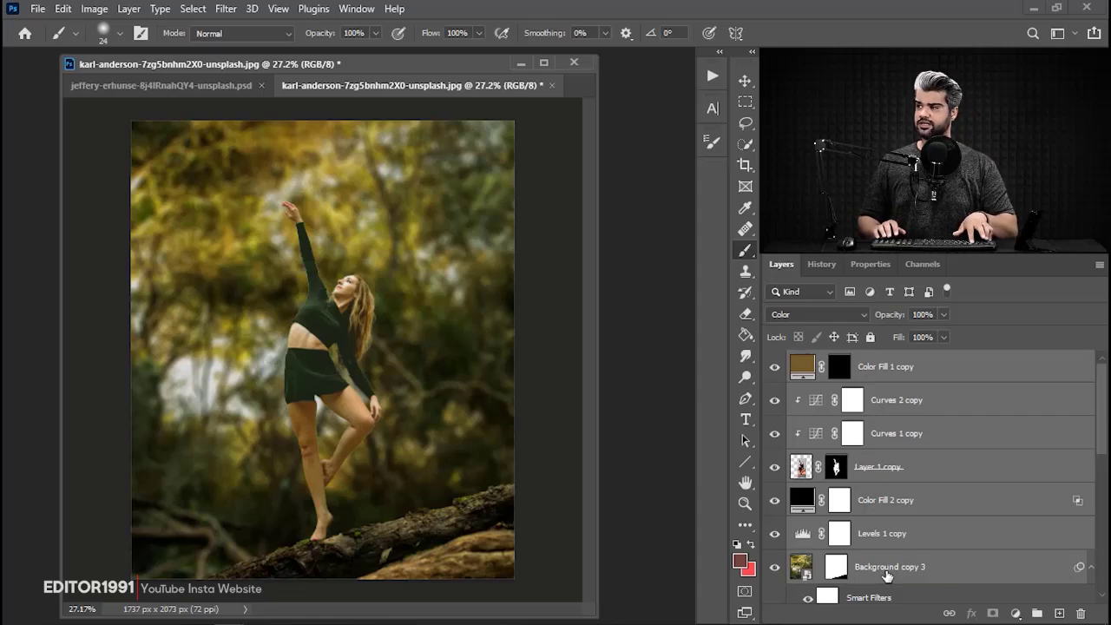
{"action": "key", "text": "ctrl+e"}
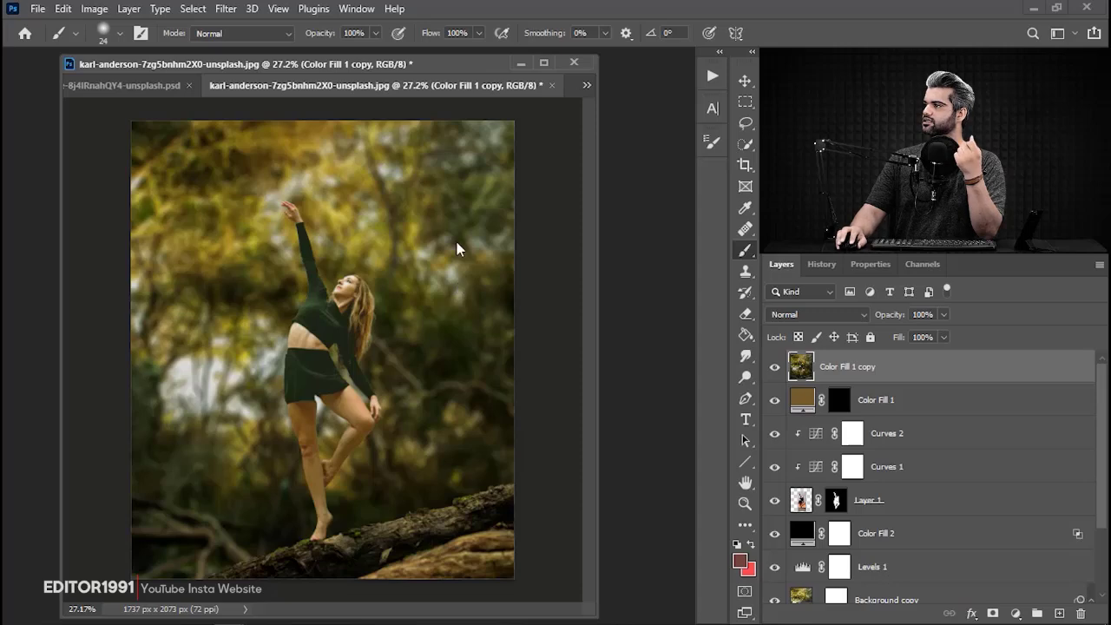
Open the merged Color Fill 1 copy layer in the Camera Raw Filter.
{"action": "left_click", "coordinate": [226, 9]}
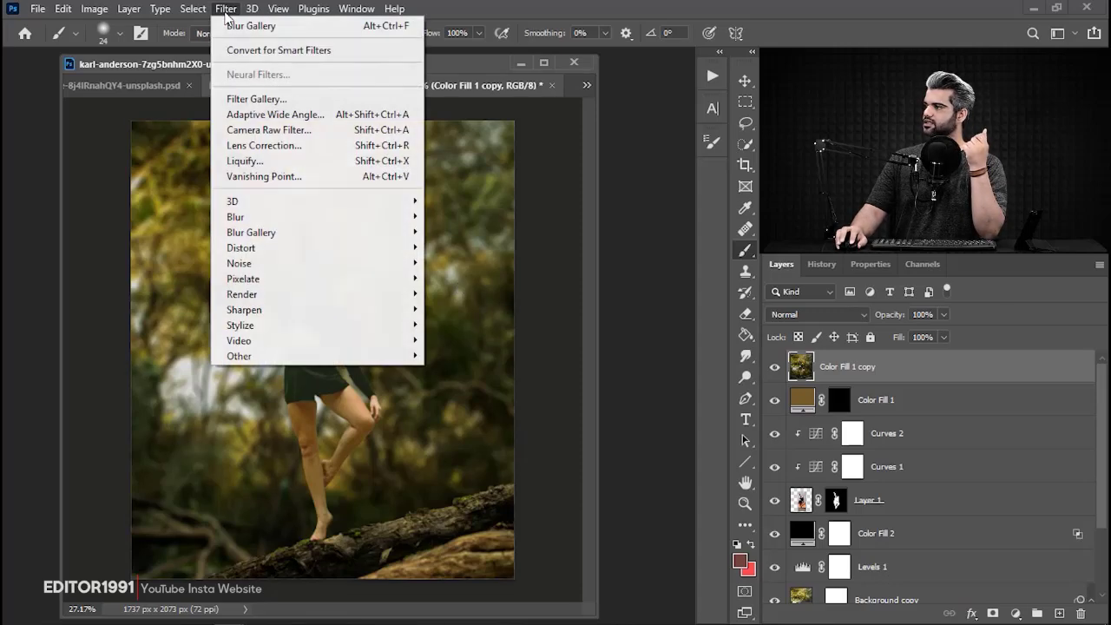
{"action": "left_click", "coordinate": [278, 135]}
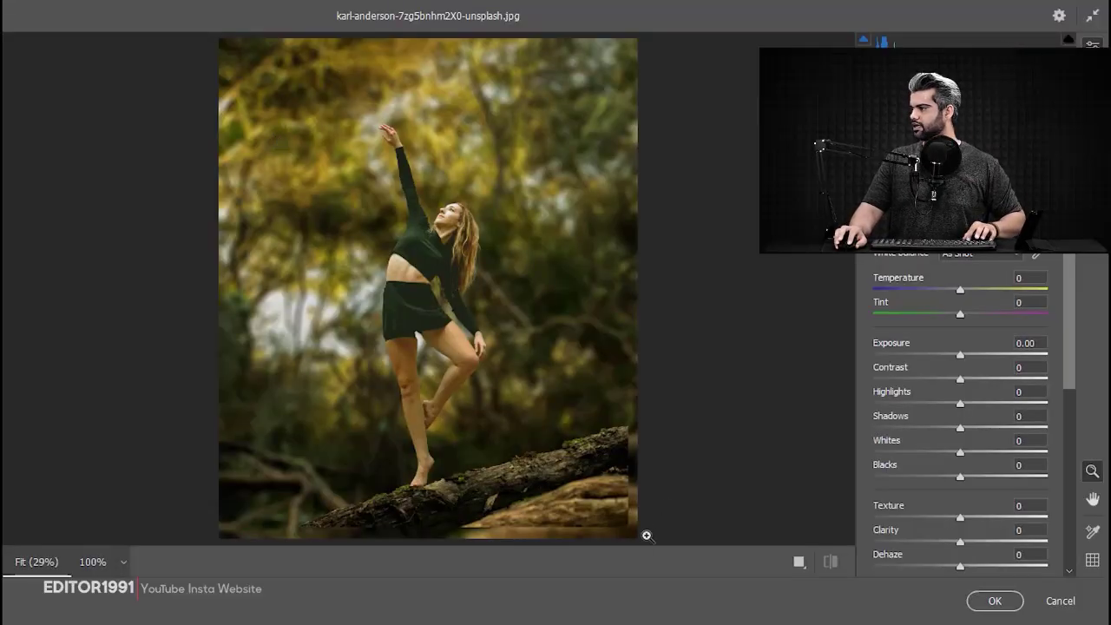
{"action": "key", "text": "space"}
{"action": "left_click_drag", "start_coordinate": [647, 536], "coordinate": [680, 543]}
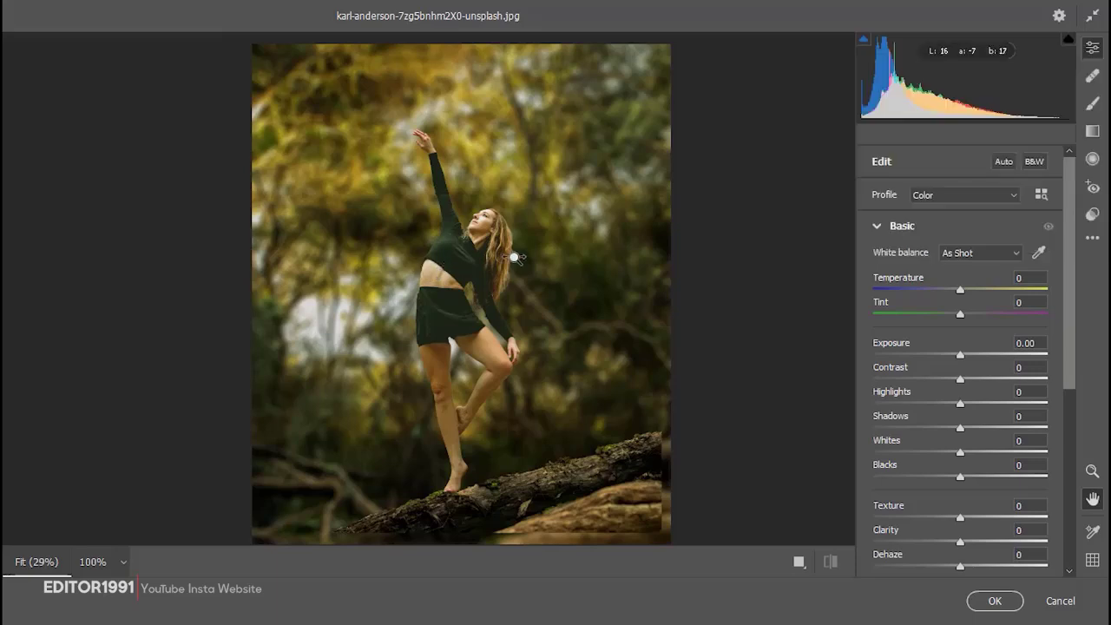
Try loading the saved settings file Tonalite Color Dark.xmp onto the merged image.
{"action": "left_click", "coordinate": [1093, 237]}
{"action": "left_click", "coordinate": [906, 426]}
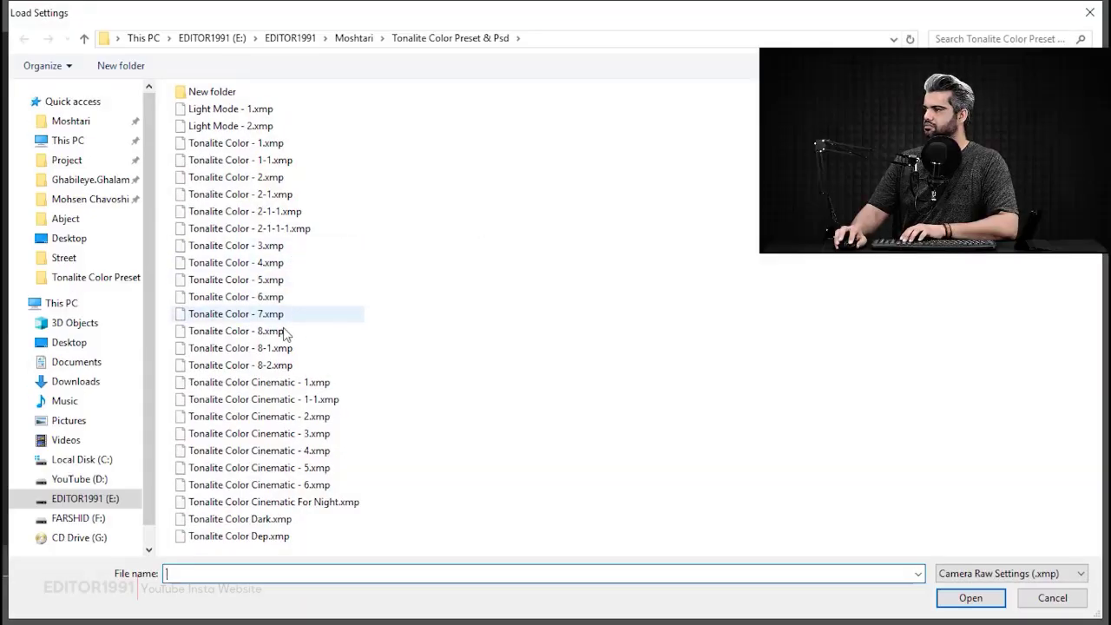
{"action": "double_click", "coordinate": [280, 518]}
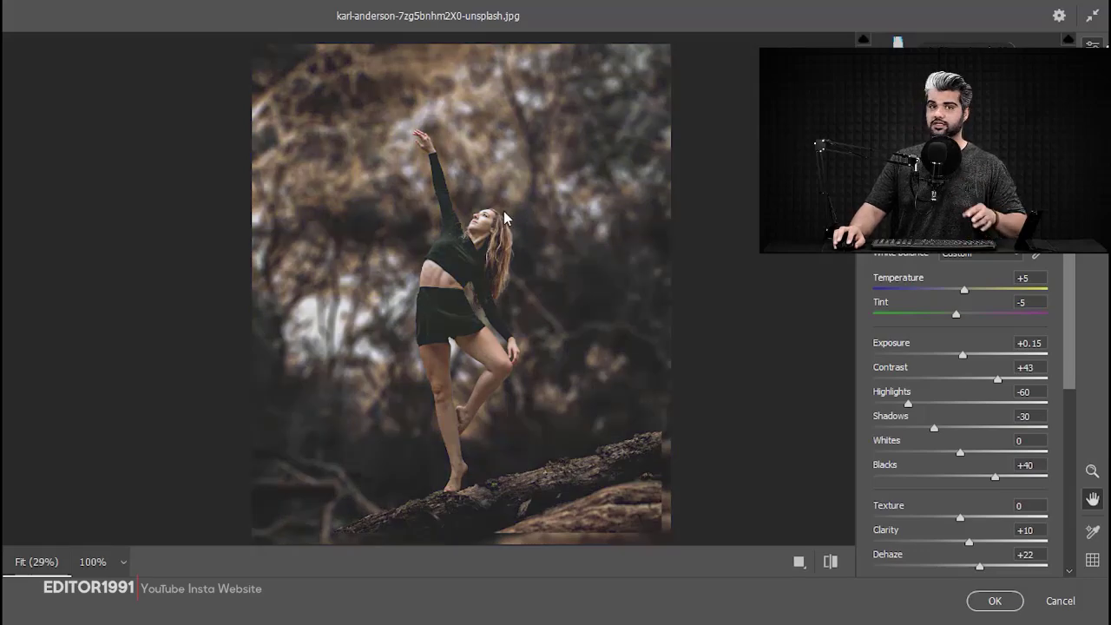
Undo the dark preset and try the Light Mode - 1.xmp settings instead.
{"action": "left_click", "coordinate": [1099, 252]}
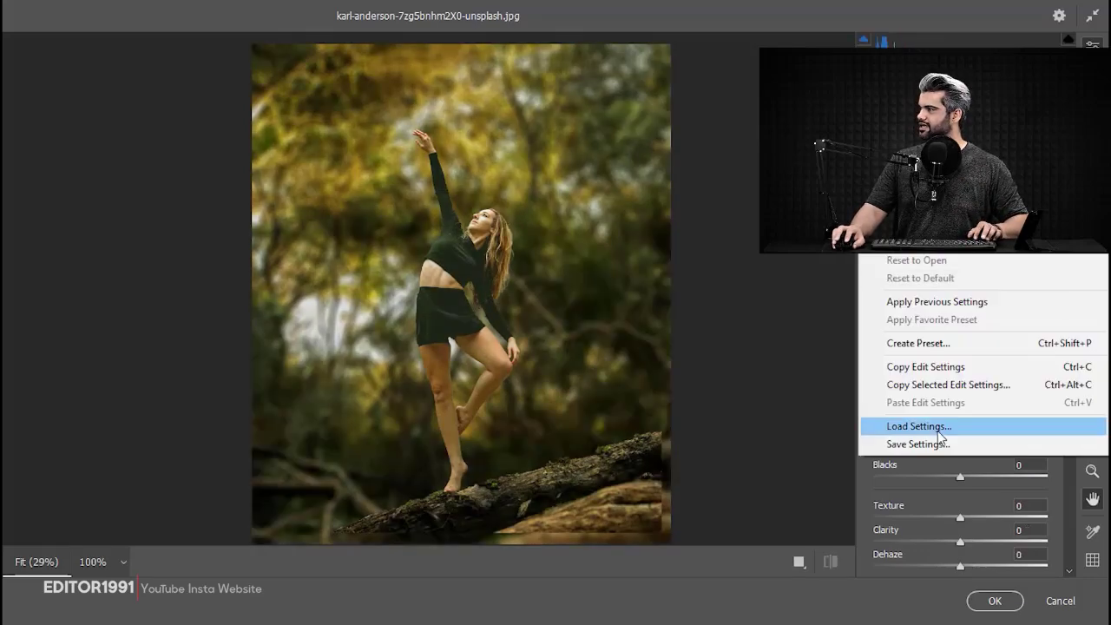
{"action": "left_click", "coordinate": [903, 426]}
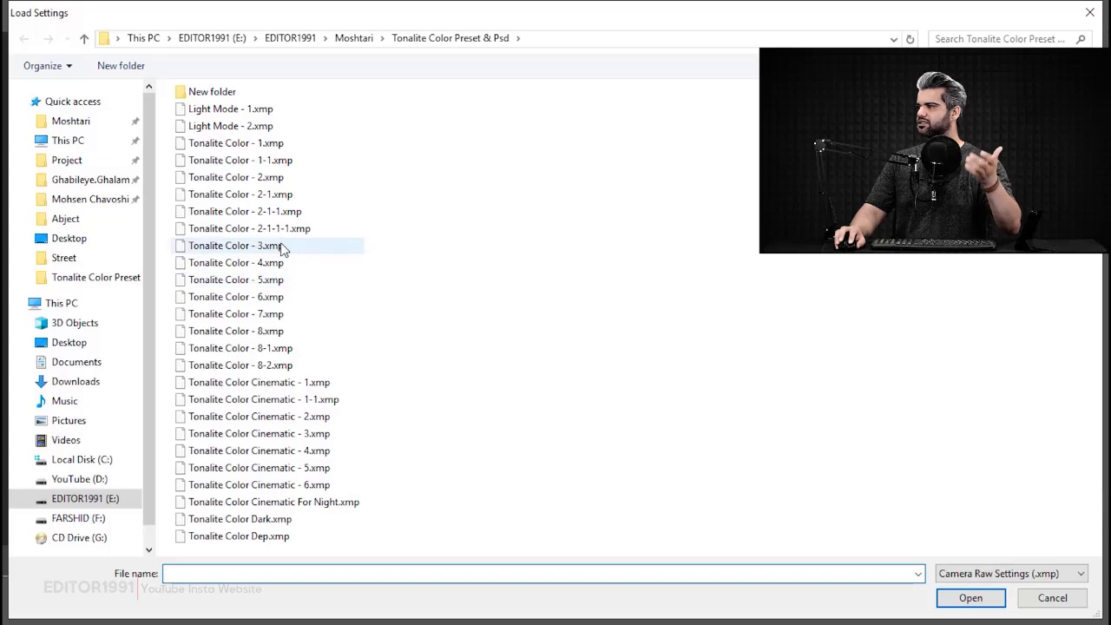
{"action": "left_click", "coordinate": [266, 112]}
{"action": "double_click", "coordinate": [266, 112]}
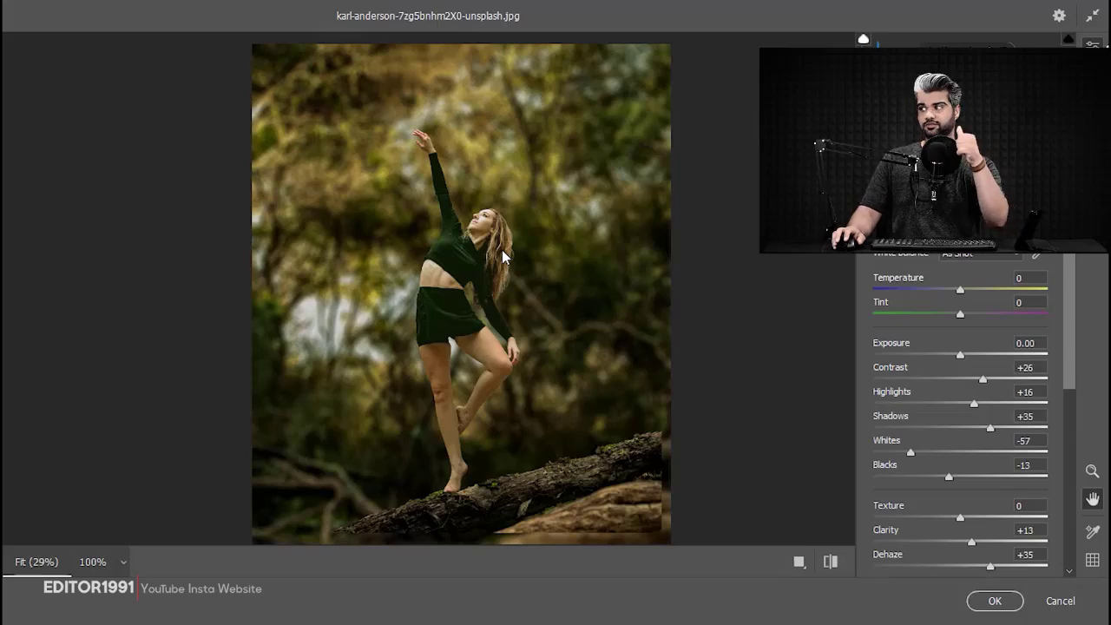
Load Tonalite Color Dark.xmp again in place of the Light Mode - 1 look.
{"action": "left_click", "coordinate": [1100, 253]}
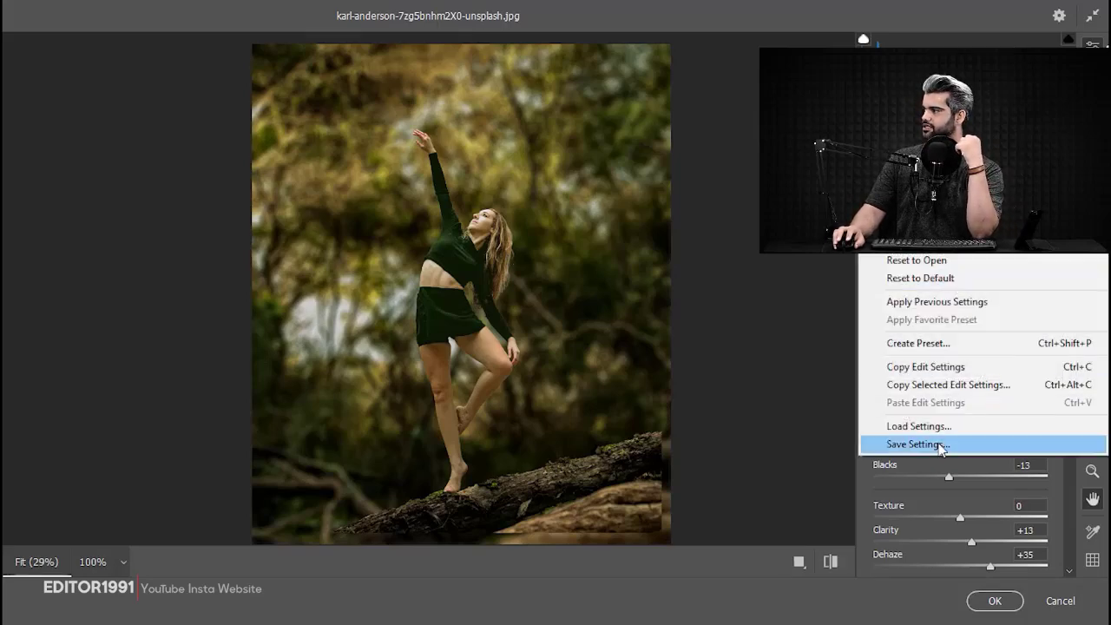
{"action": "left_click", "coordinate": [935, 427]}
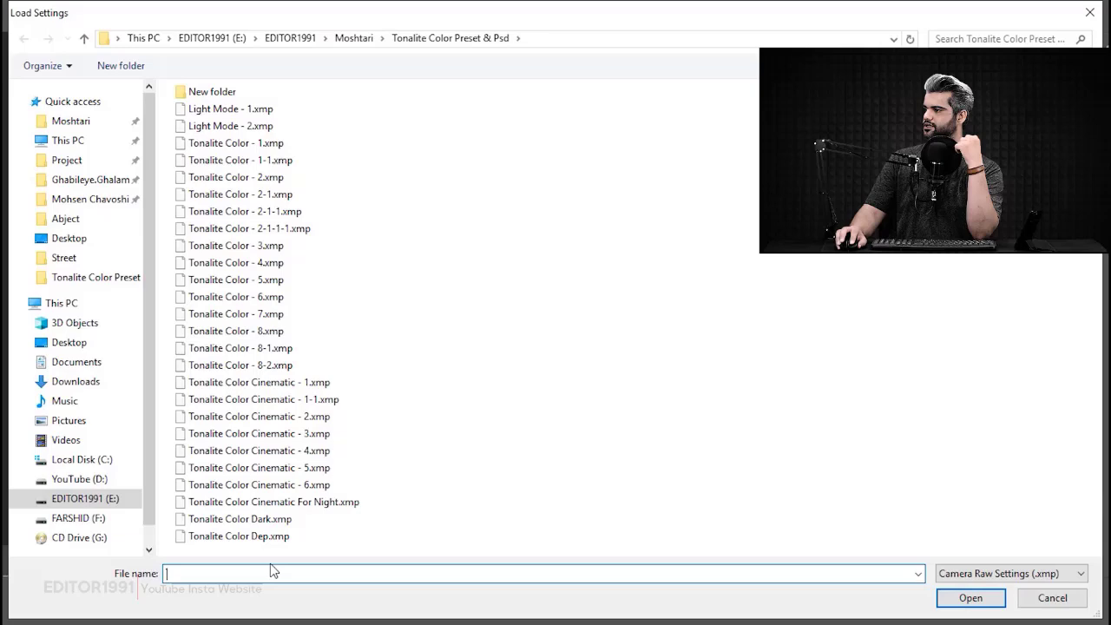
{"action": "left_click", "coordinate": [279, 520]}
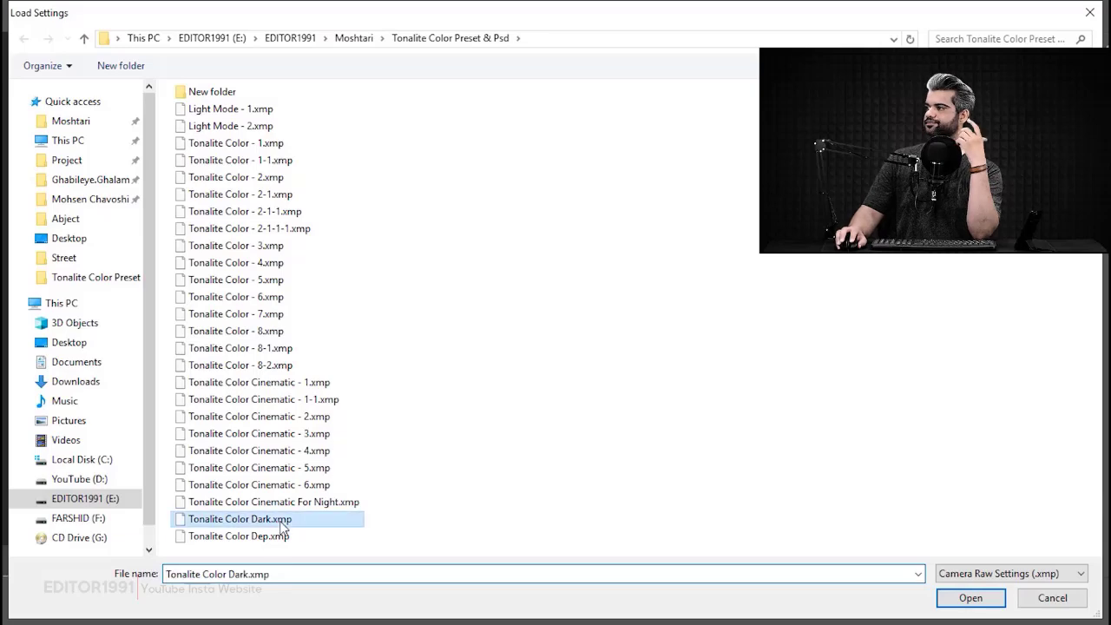
{"action": "double_click", "coordinate": [280, 519]}
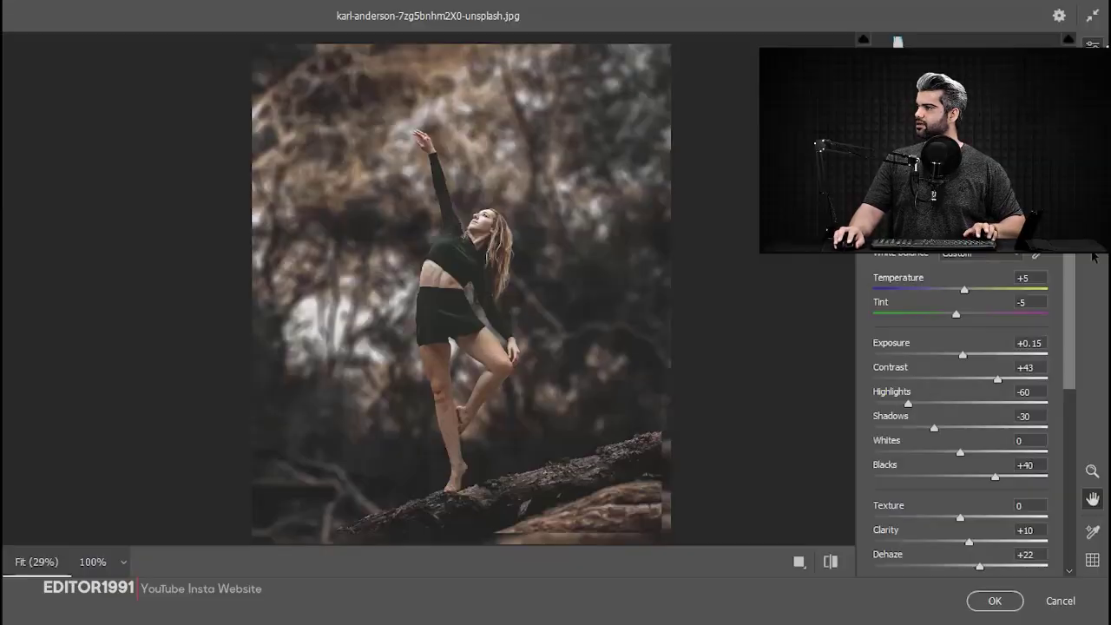
Undo the loaded presets to restore the merged image's unadjusted settings.
{"action": "key", "text": "z"}
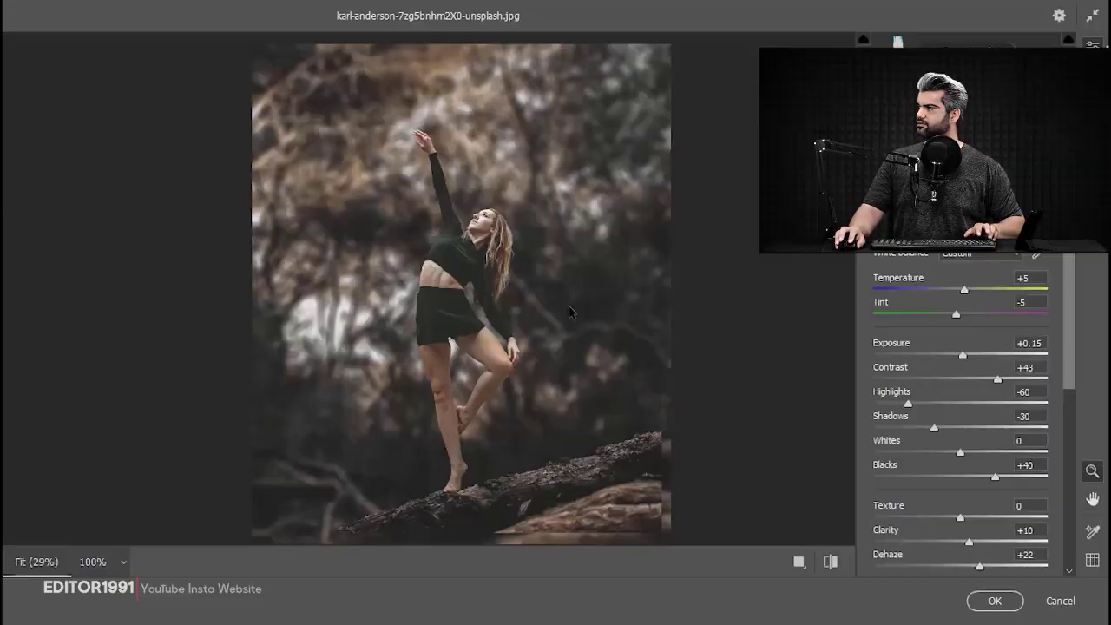
{"action": "key", "text": "ctrl+z"}
{"action": "key", "text": "ctrl+z"}
{"action": "key", "text": "ctrl+z"}
{"action": "key", "text": "ctrl+z"}
{"action": "key", "text": "ctrl+z"}
{"action": "key", "text": "ctrl+z"}
{"action": "key", "text": "ctrl+z"}
{"action": "key", "text": "ctrl+z"}
{"action": "key", "text": "ctrl+z"}
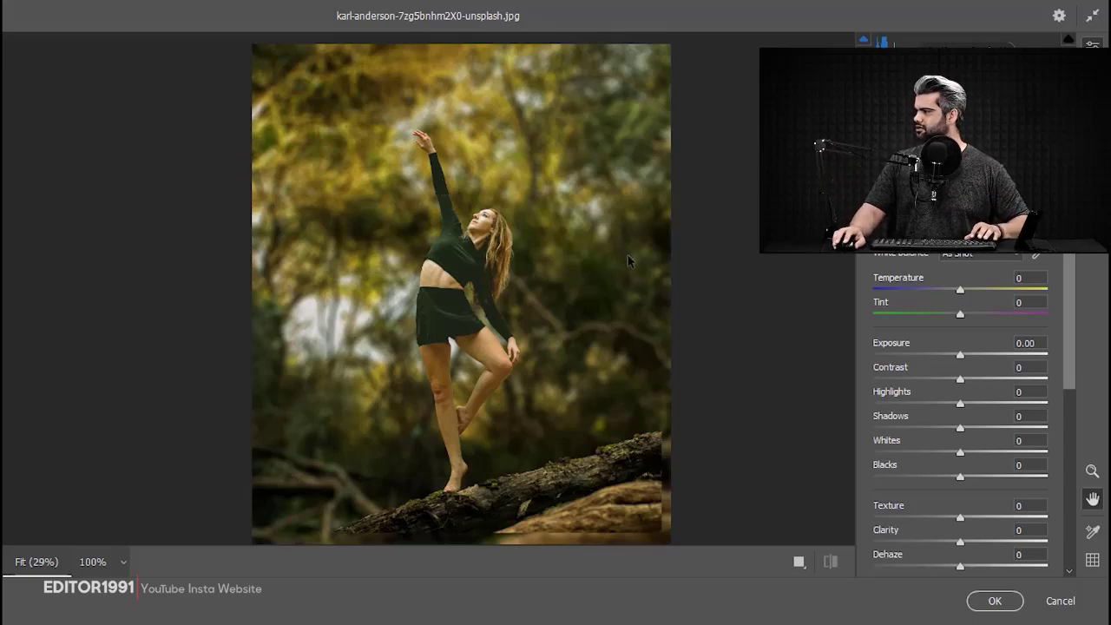
Set the image's Vibrance to +35.
{"action": "scroll", "coordinate": [897, 467], "scroll_direction": "down", "scroll_amount": 3}
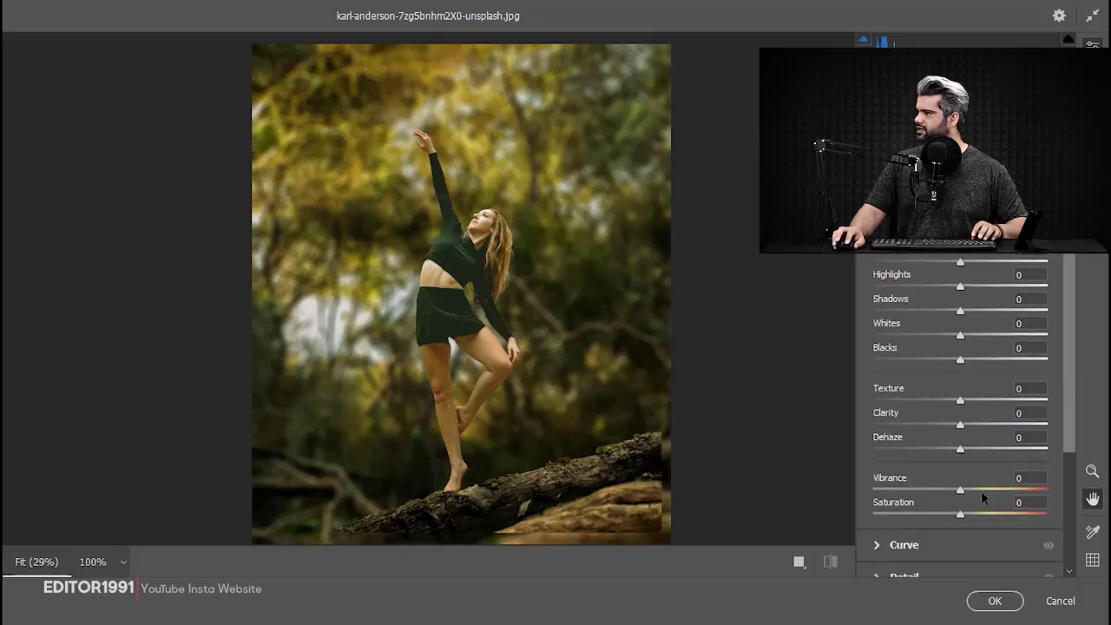
{"action": "left_click_drag", "start_coordinate": [1000, 495], "coordinate": [988, 484]}
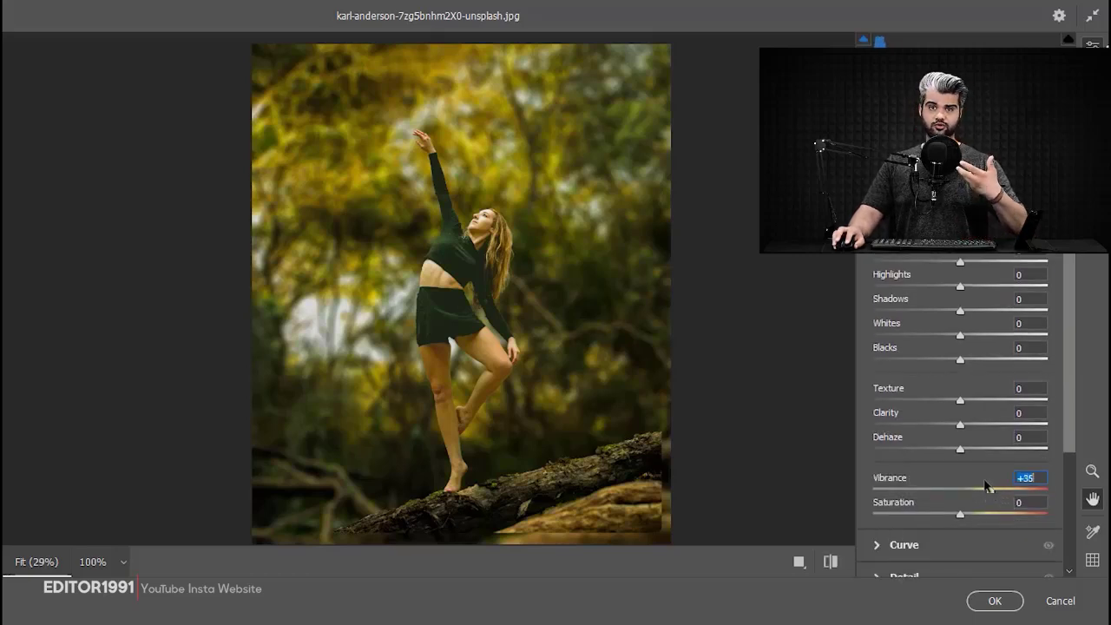
{"action": "left_click_drag", "start_coordinate": [496, 164], "coordinate": [527, 178]}
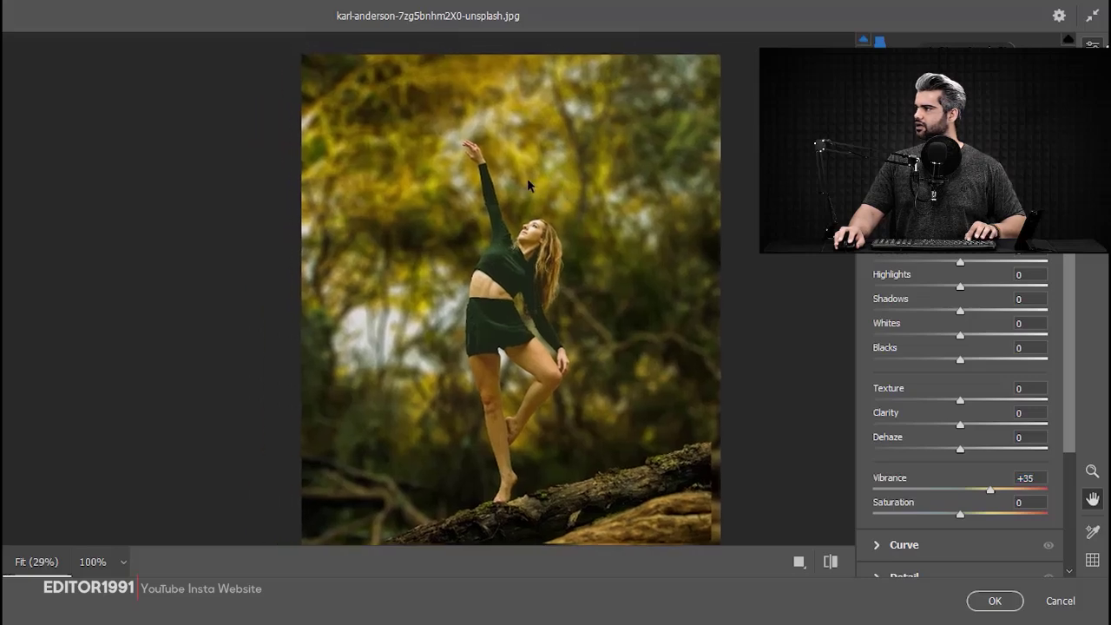
Shift the greens' hue toward aqua and intensify the greens in the HSL Color Mixer.
{"action": "scroll", "coordinate": [943, 495], "scroll_direction": "down", "scroll_amount": 5}
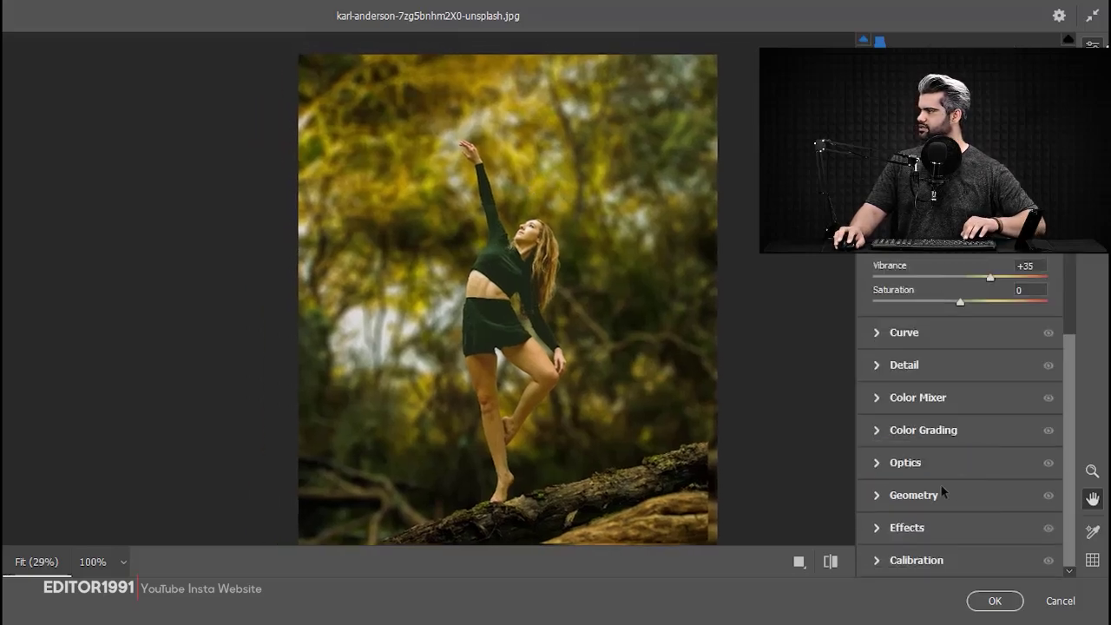
{"action": "left_click", "coordinate": [905, 399]}
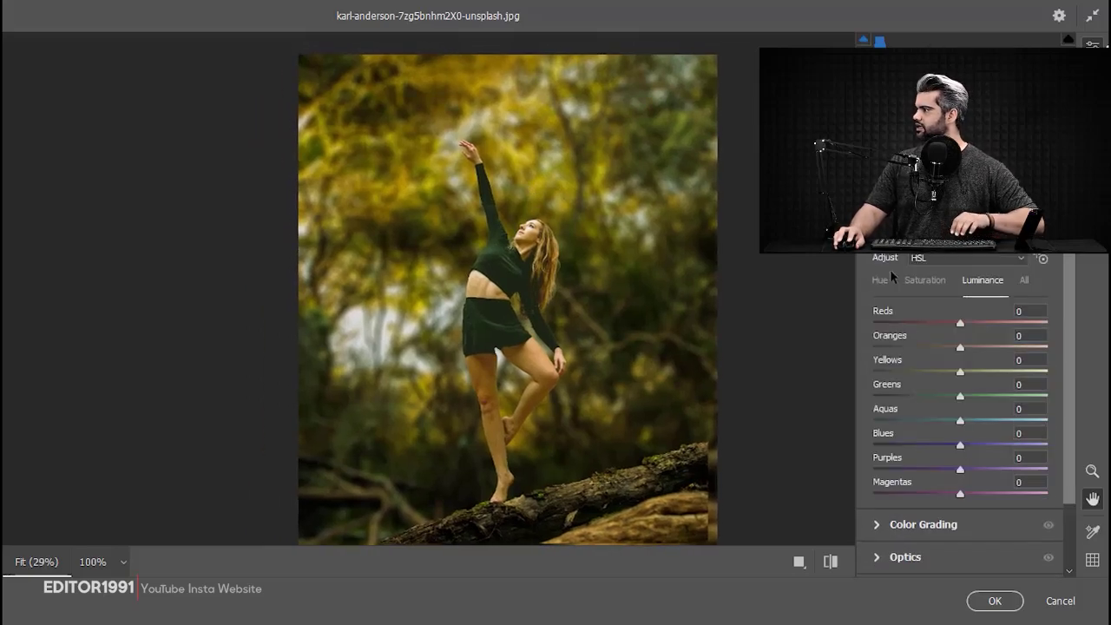
{"action": "left_click_drag", "start_coordinate": [961, 396], "coordinate": [884, 395]}
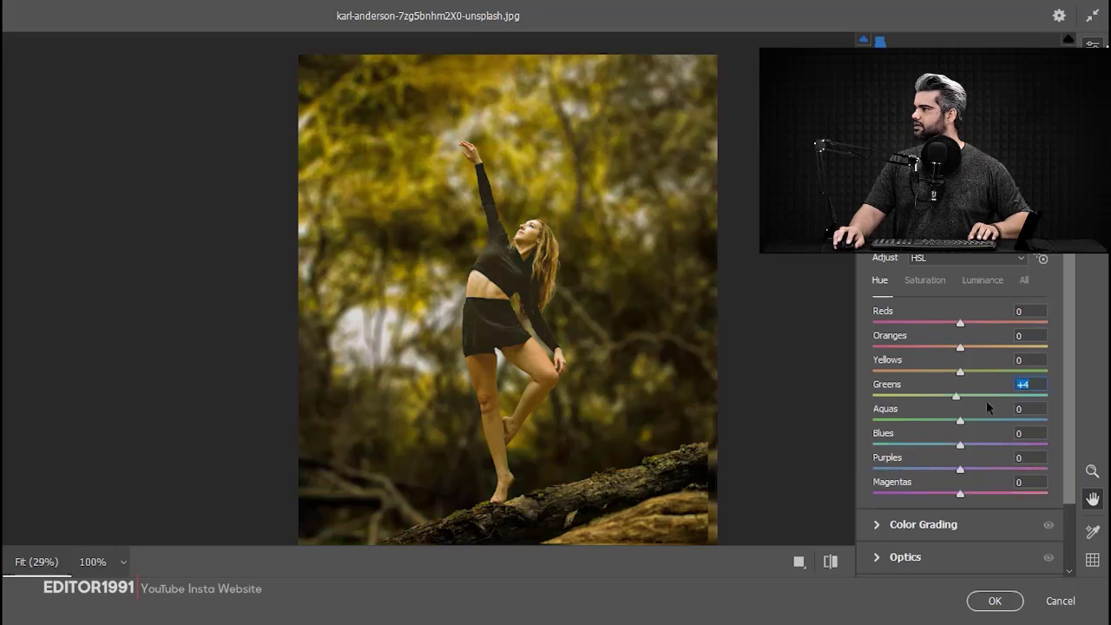
{"action": "left_click_drag", "start_coordinate": [988, 408], "coordinate": [1051, 413]}
{"action": "left_click_drag", "start_coordinate": [979, 402], "coordinate": [996, 401]}
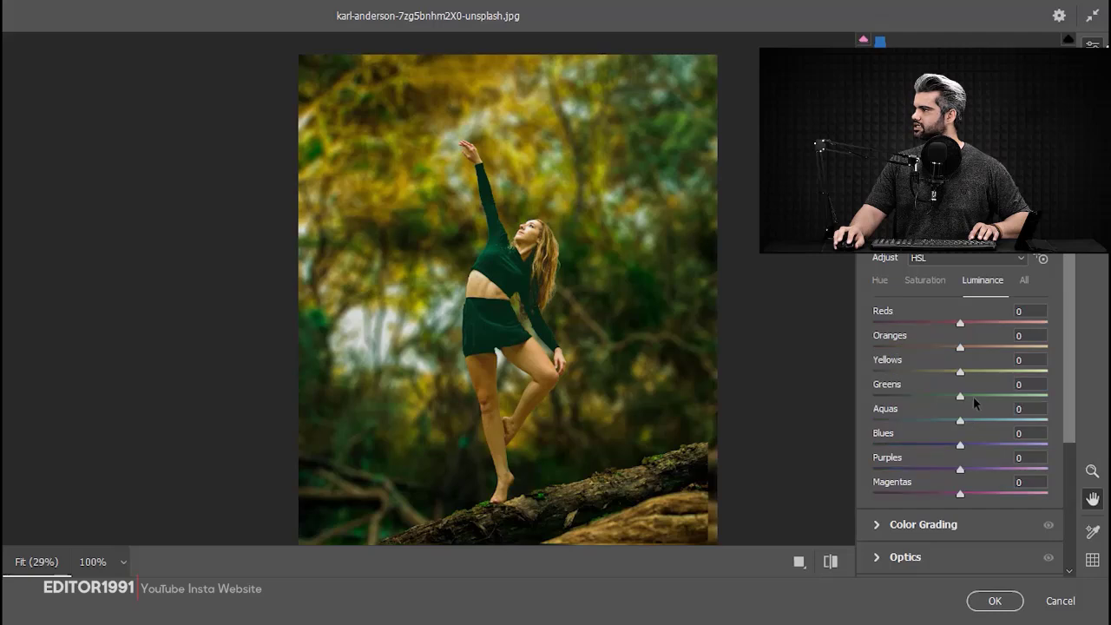
Set the Greens luminance to +83 and apply the Camera Raw adjustments.
{"action": "left_click_drag", "start_coordinate": [1005, 401], "coordinate": [1030, 400]}
{"action": "left_click_drag", "start_coordinate": [594, 139], "coordinate": [621, 146]}
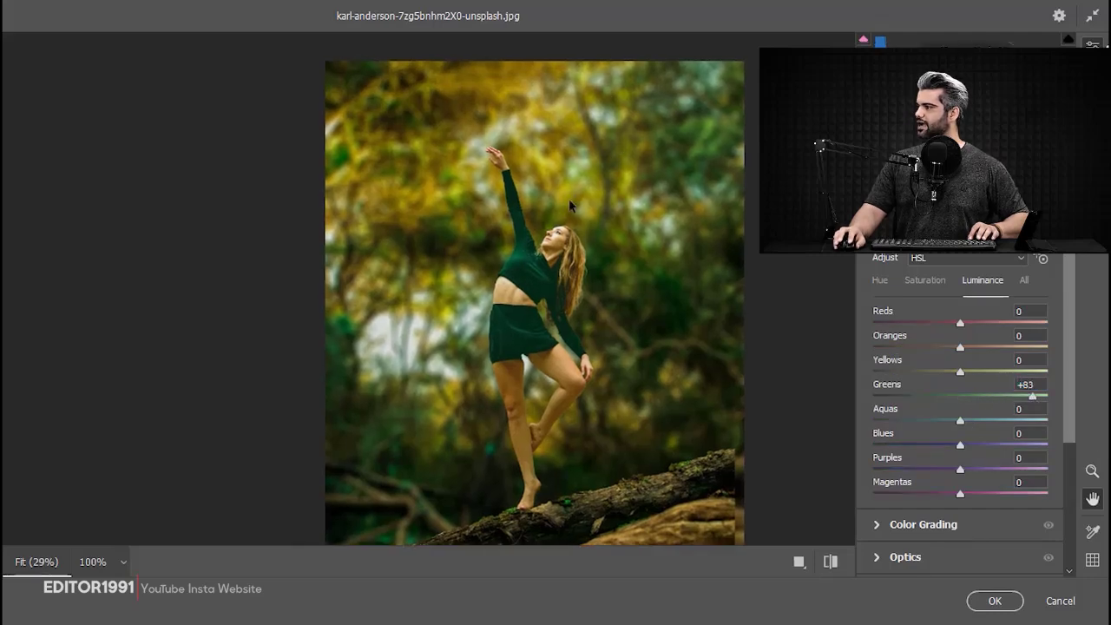
{"action": "left_click", "coordinate": [996, 601]}
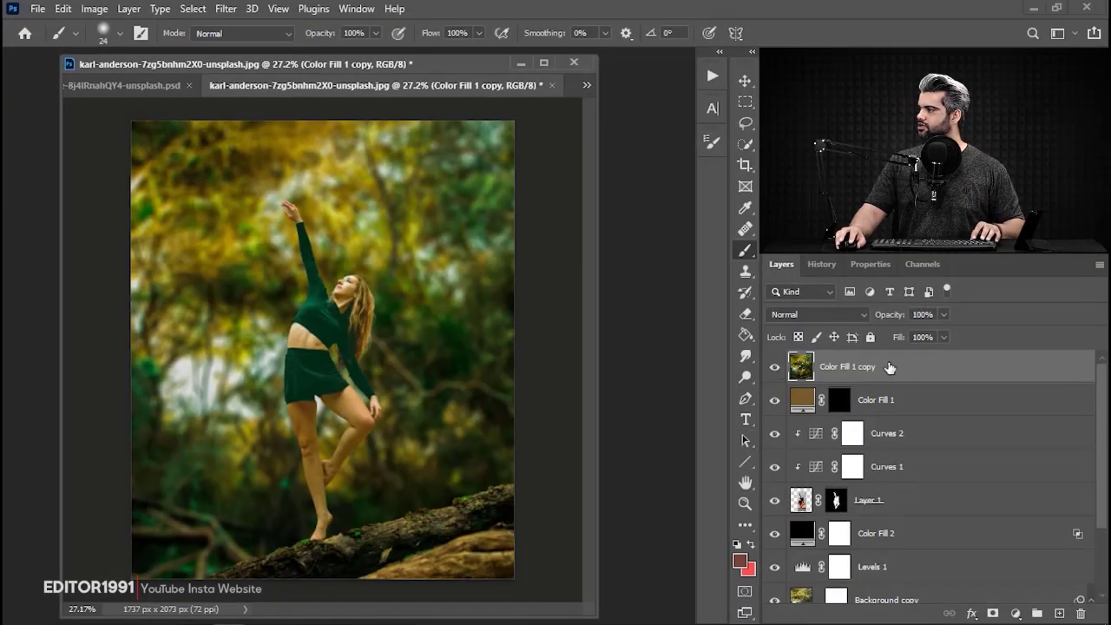
Set the graded Color Fill 1 copy layer's blend mode to Color.
{"action": "left_click", "coordinate": [818, 315]}
{"action": "left_click", "coordinate": [785, 603]}
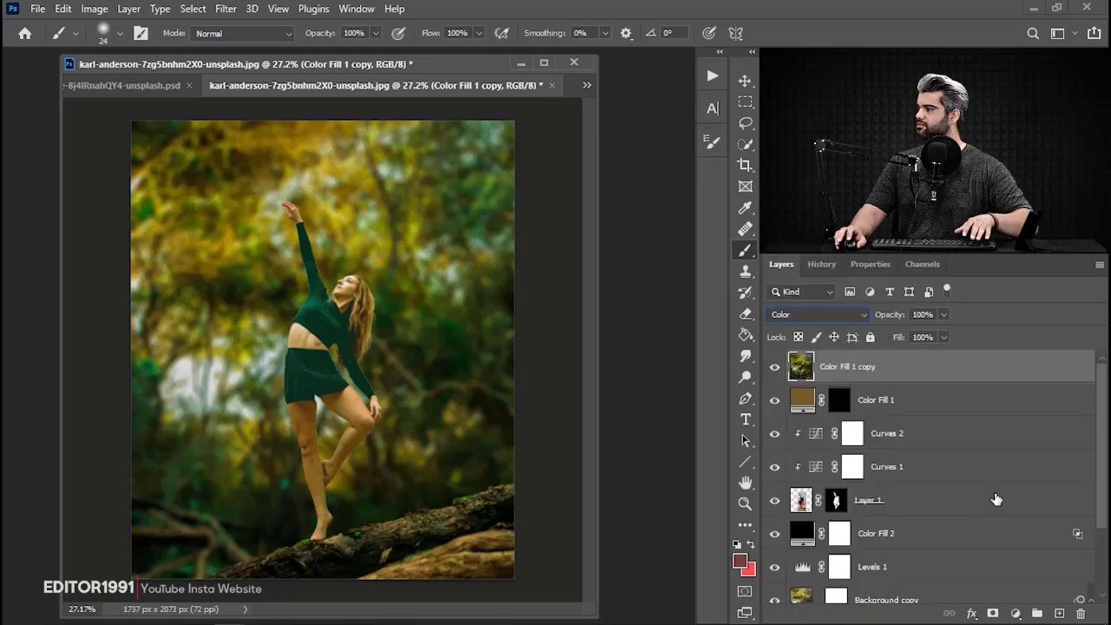
Reopen the Blur Gallery smart filter on Background copy and set its Field Blur to 24 px.
{"action": "scroll", "coordinate": [993, 496], "scroll_direction": "down", "scroll_amount": 2}
{"action": "left_click", "coordinate": [947, 513]}
{"action": "double_click", "coordinate": [868, 561]}
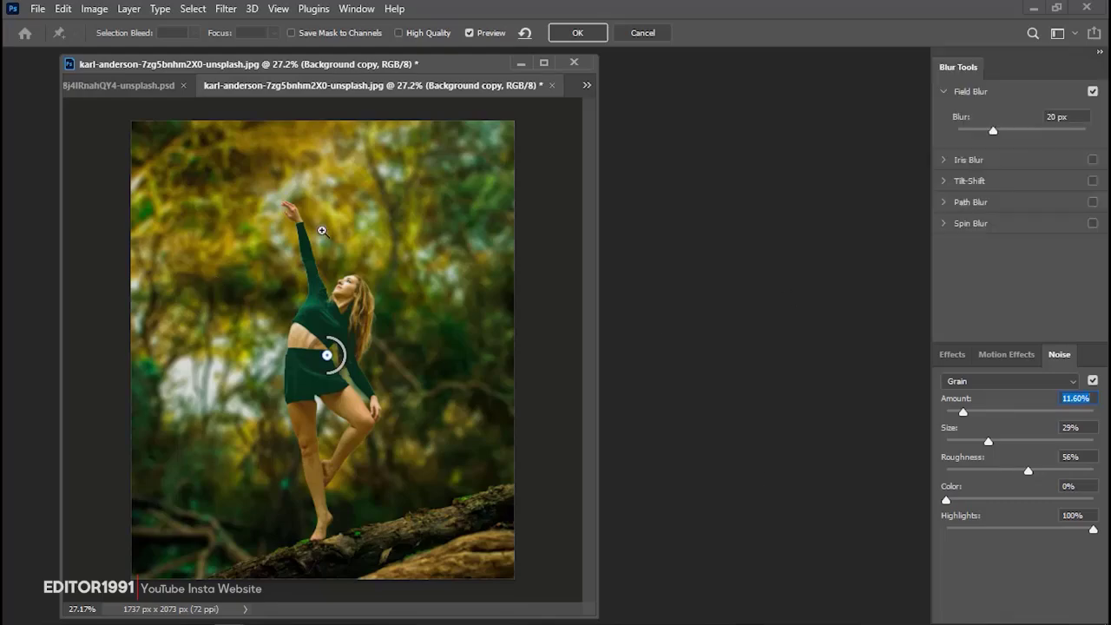
{"action": "left_click_drag", "start_coordinate": [321, 230], "coordinate": [396, 253]}
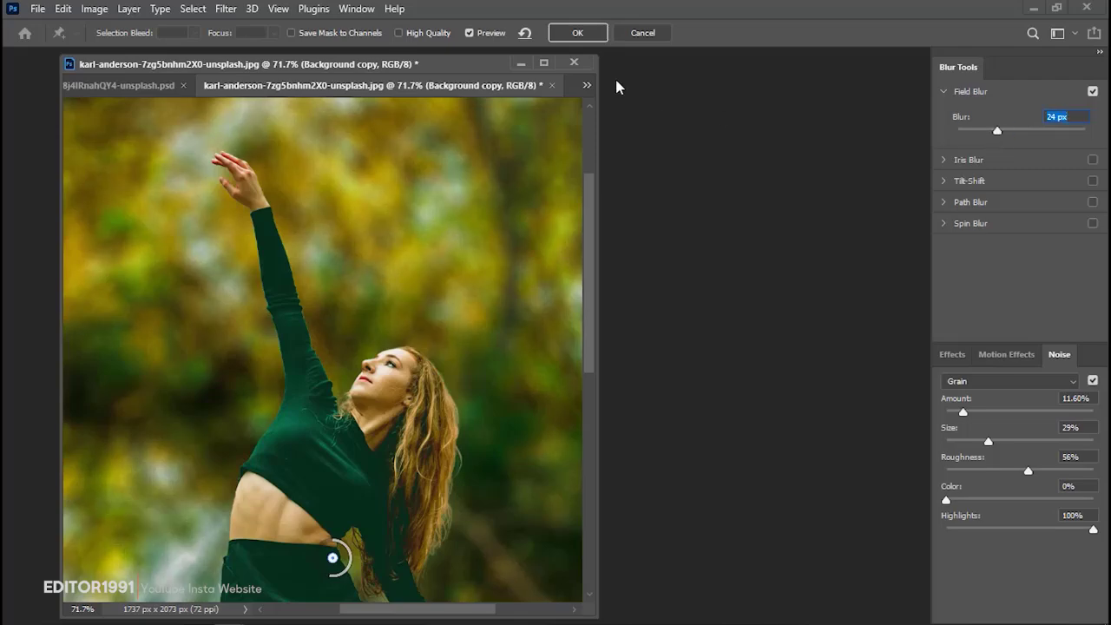
{"action": "left_click", "coordinate": [595, 33]}
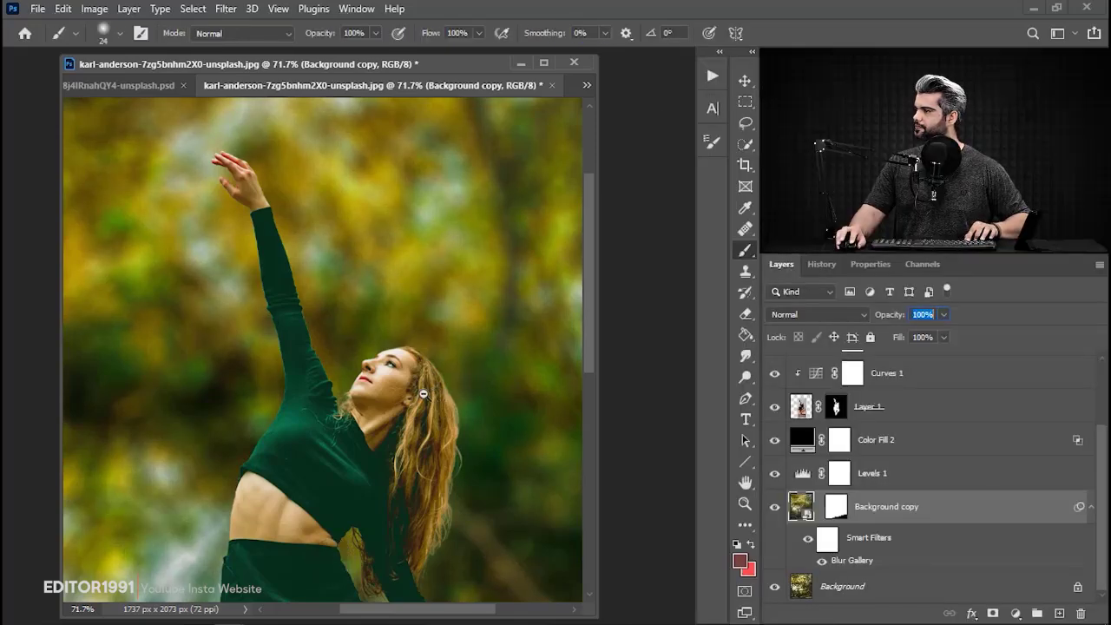
{"action": "left_click_drag", "start_coordinate": [423, 394], "coordinate": [377, 397]}
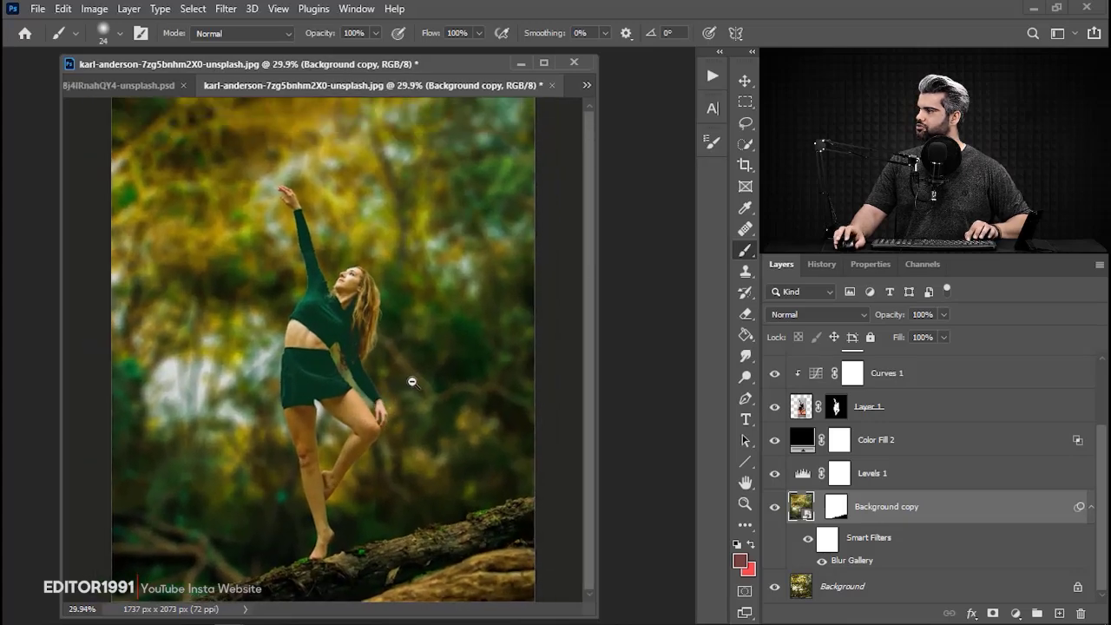
{"action": "left_click", "coordinate": [413, 383]}
{"action": "scroll", "coordinate": [900, 439], "scroll_direction": "up", "scroll_amount": 3}
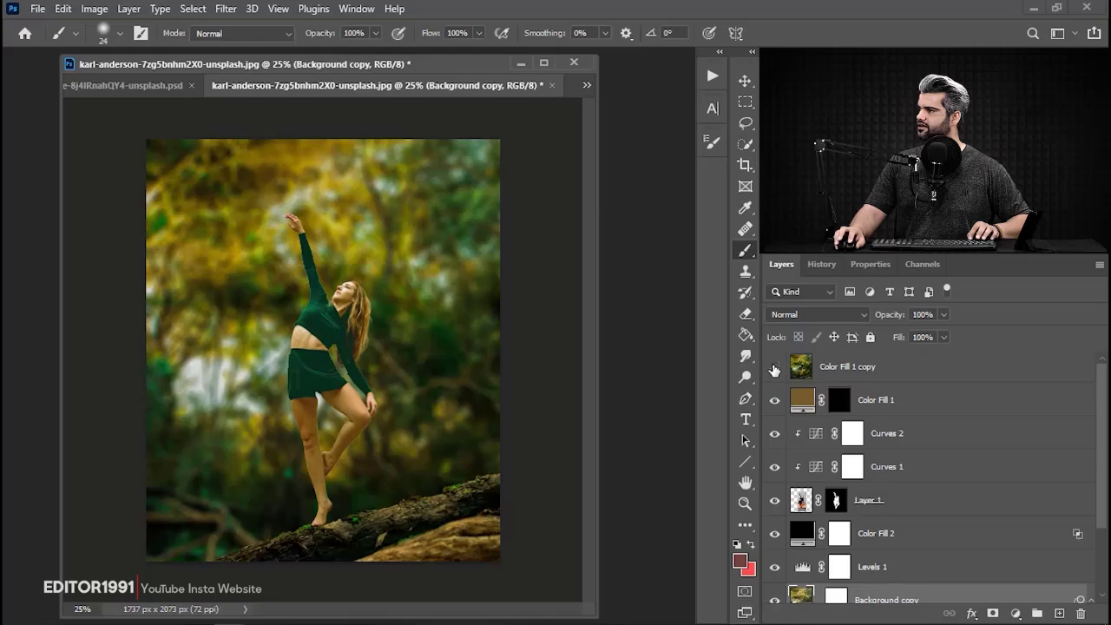